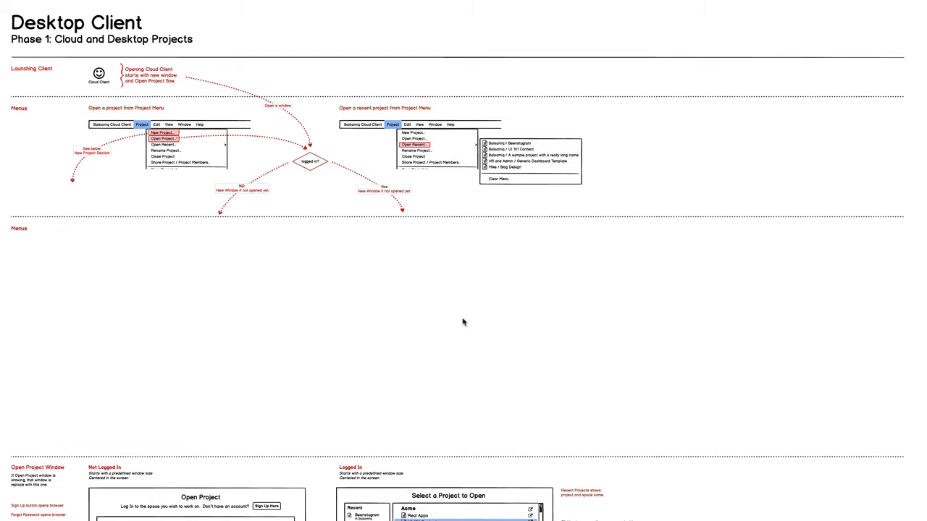
Step: Change the page subtitle to "Phase 2: Cloud and Desktop Projects"
key(super+plus)
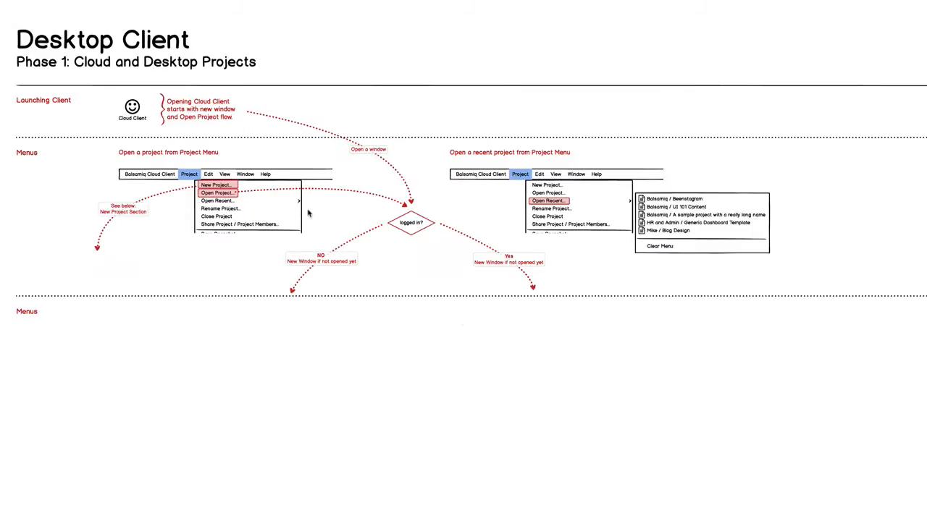
double_click(95, 64)
click(56, 63)
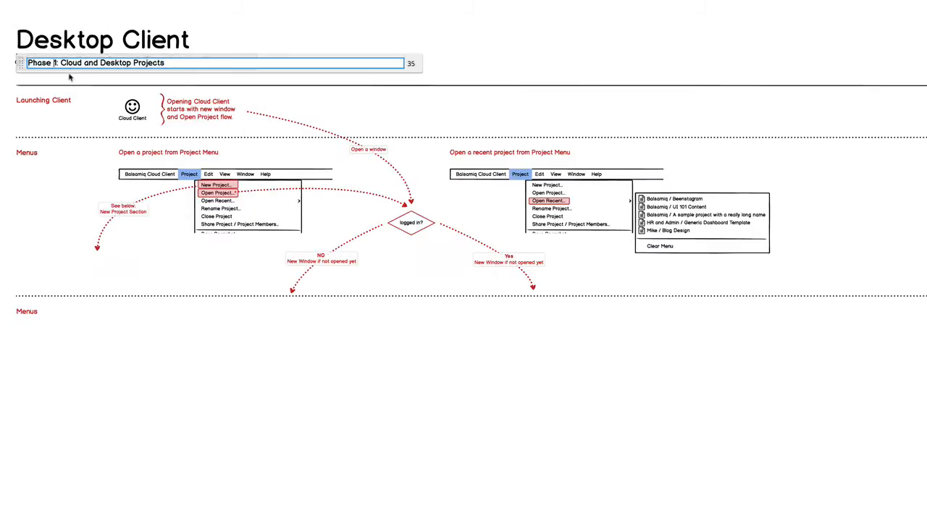
key(BackSpace)
text(2)
click(358, 17)
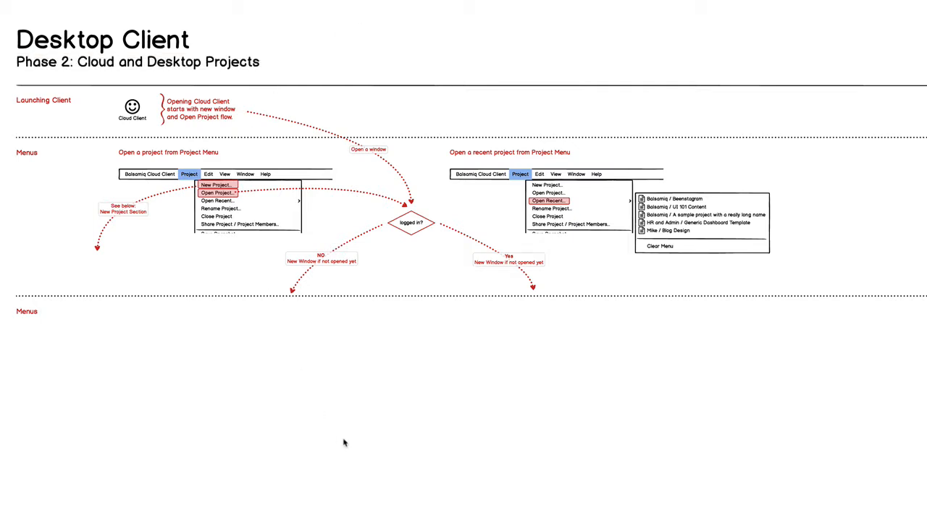
Step: Examine the client launch and Project menu flows and the empty Menus section below them
key(super+plus)
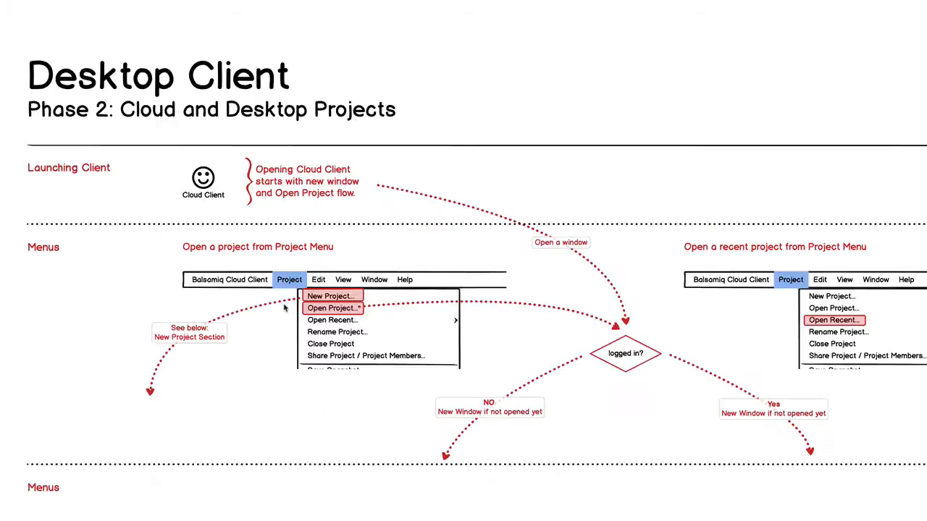
scroll(401, 342, down, 4)
scroll(402, 342, up, 1)
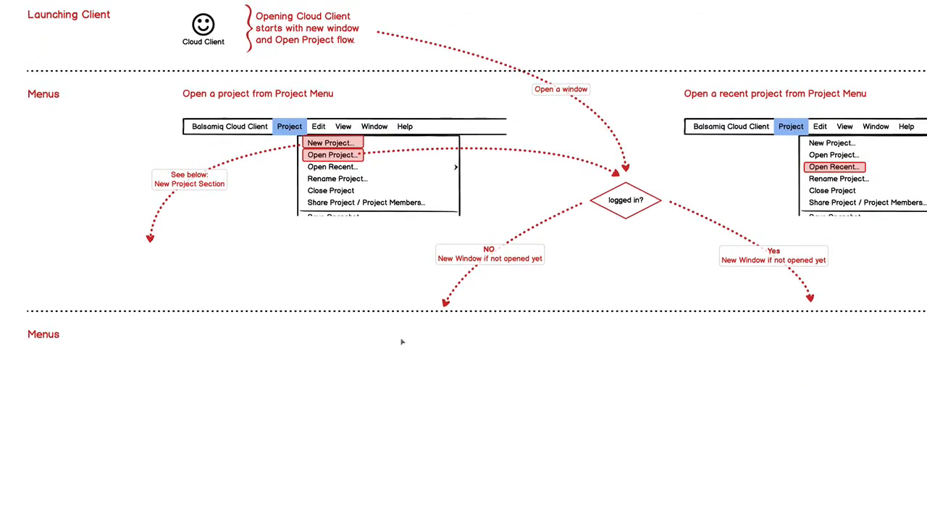
scroll(401, 341, right, 2)
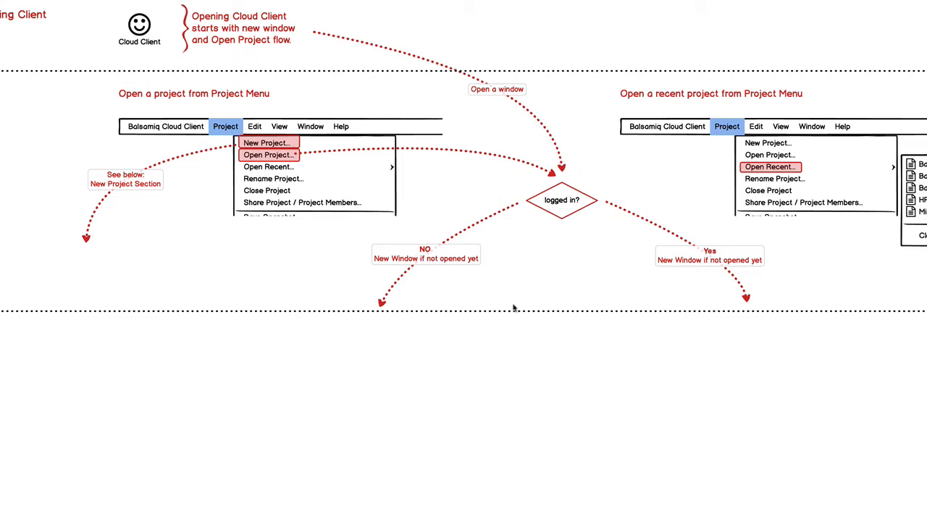
scroll(512, 308, down, 1)
scroll(513, 308, down, 3)
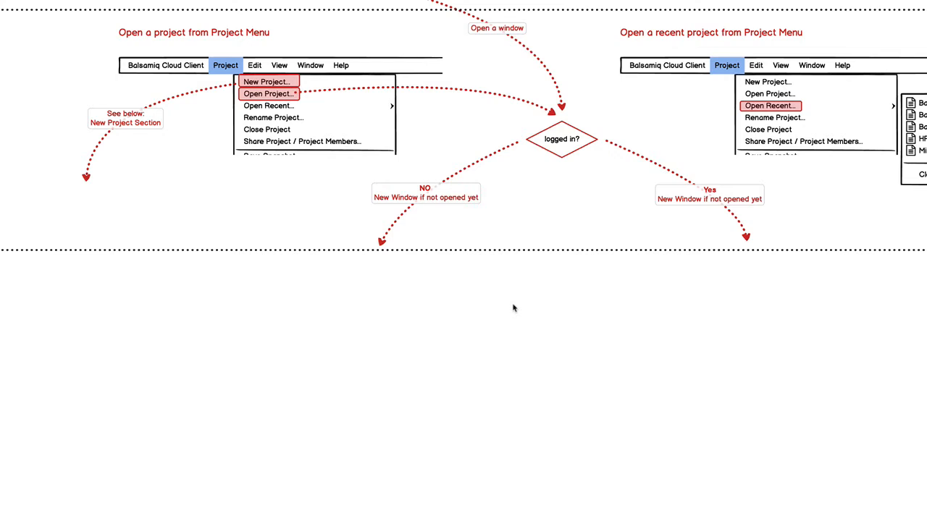
scroll(310, 375, left, 3)
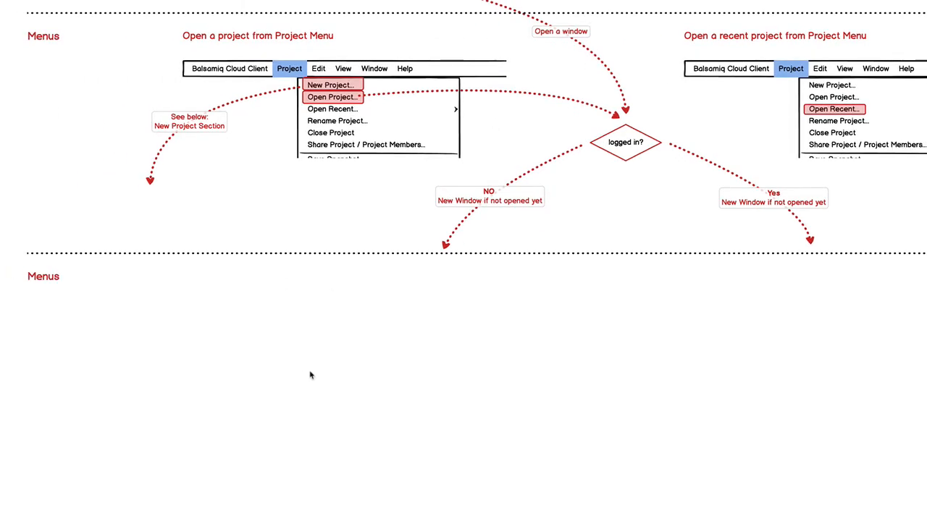
scroll(376, 312, down, 3)
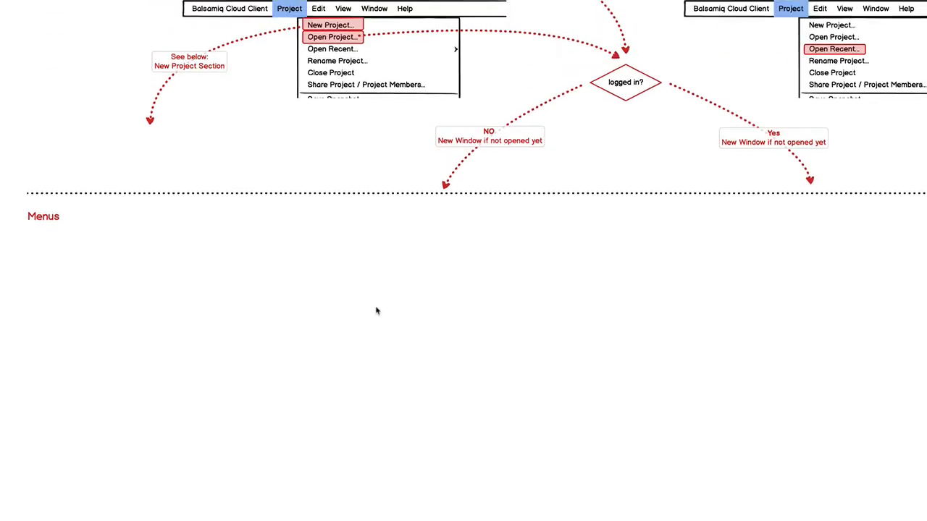
scroll(376, 312, up, 3)
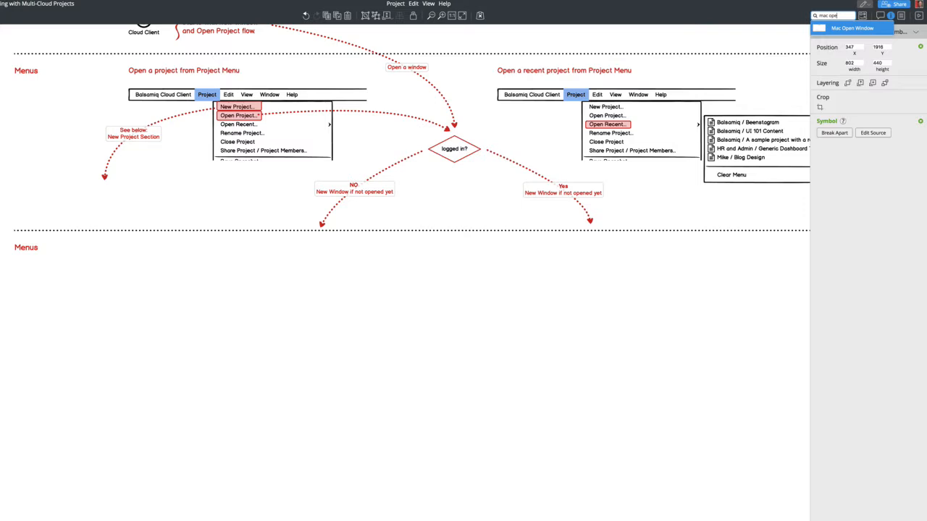
Step: Add the Mac Open Window symbol to the empty Menus section at about X 343, Y 996, and lock it in place
key(Return)
drag(190, 159, 309, 380)
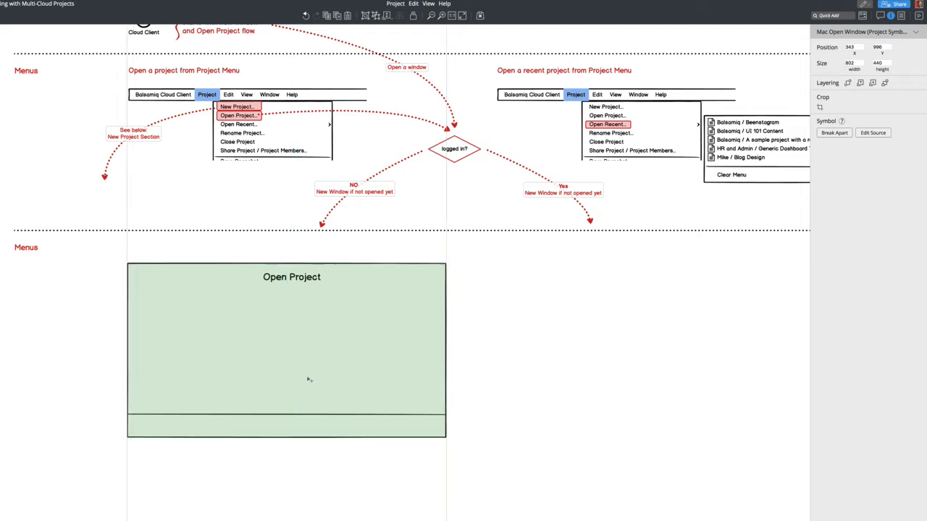
scroll(309, 380, up, 5)
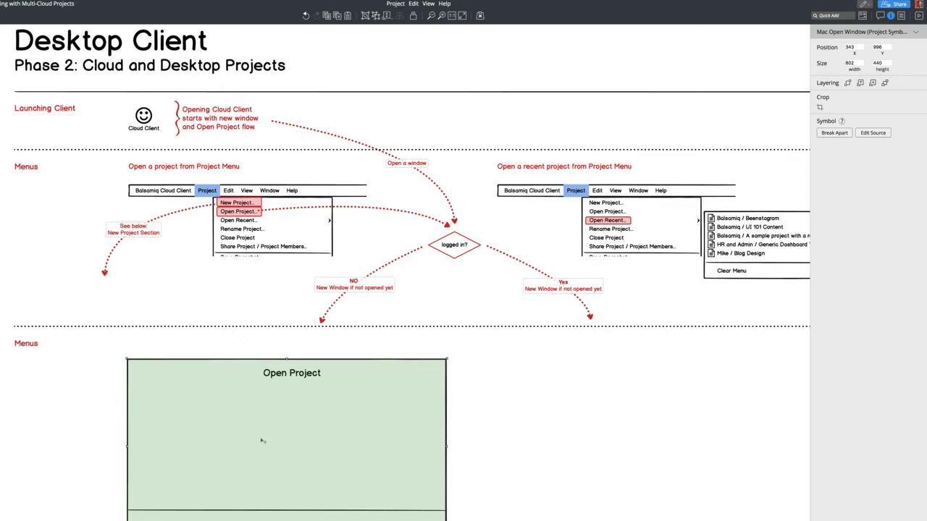
scroll(262, 440, down, 3)
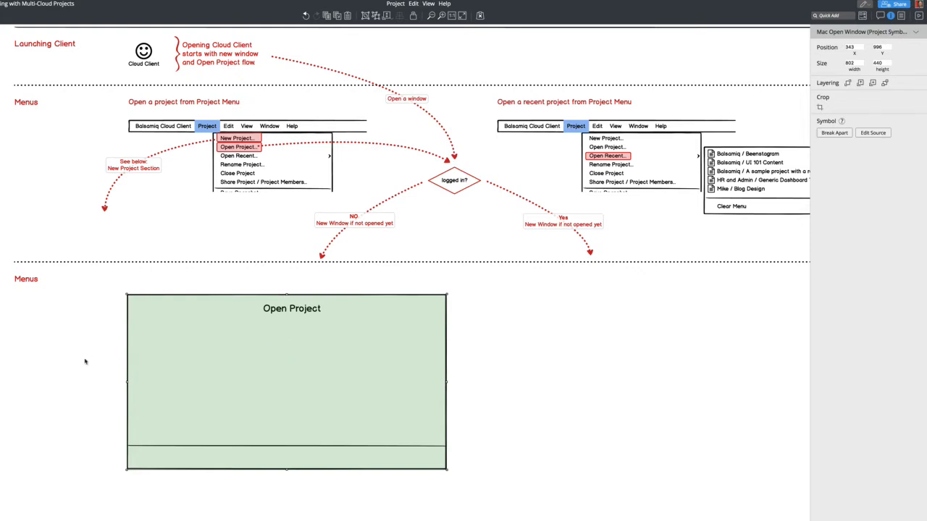
scroll(84, 361, down, 2)
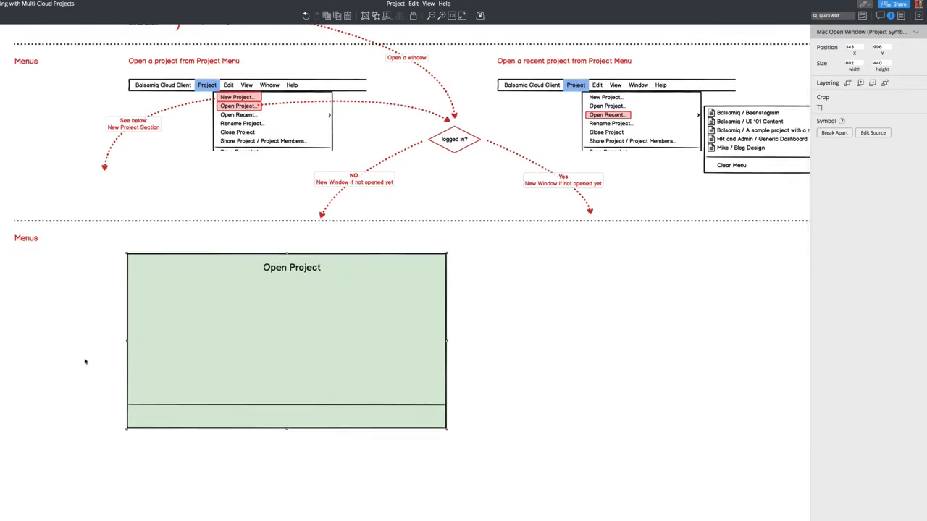
scroll(174, 390, down, 3)
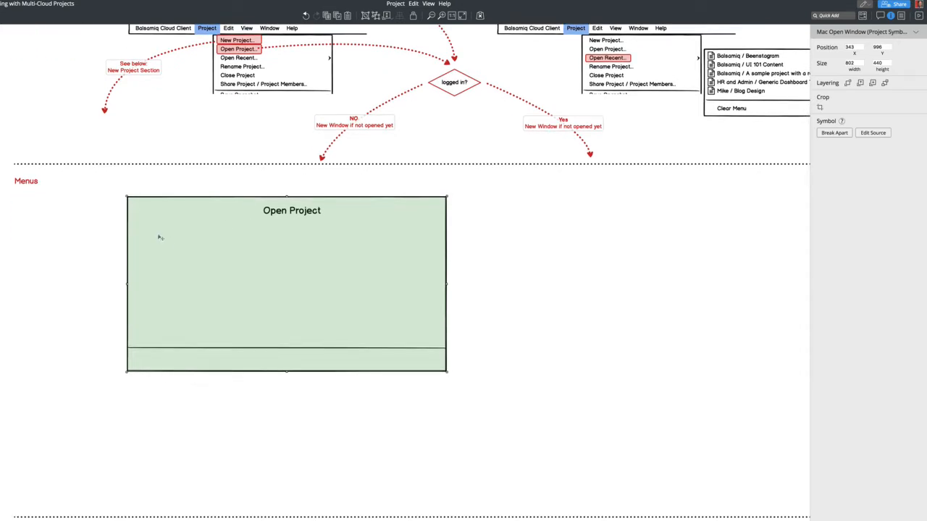
key(super+2)
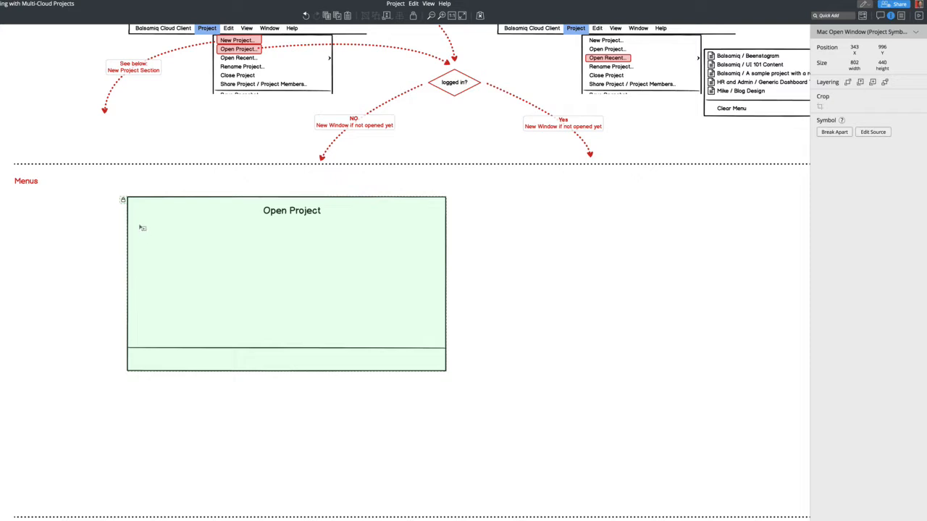
Step: Place two side-by-side rectangles, each about 346 by 201, inside the window under the Open Project title
mouse_move(139, 225)
mouse_down()
mouse_move(215, 279)
mouse_move(239, 311)
mouse_move(230, 303)
mouse_up()
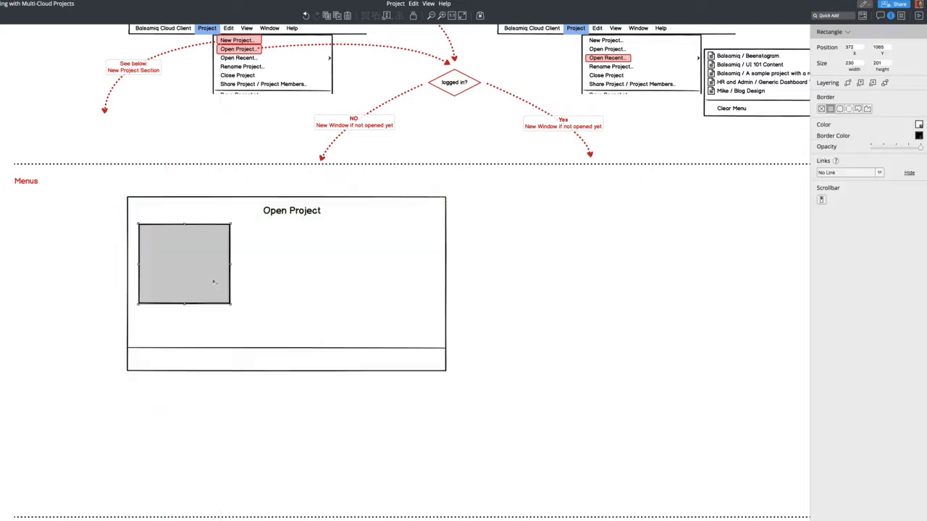
drag(188, 248, 206, 256)
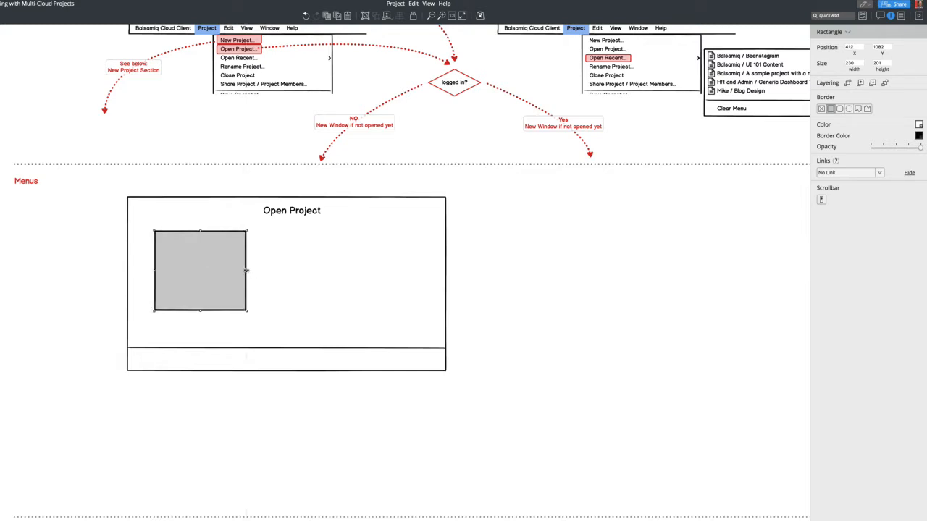
drag(247, 274, 369, 278)
shift+click(276, 271)
drag(276, 270, 261, 273)
click(462, 276)
click(364, 267)
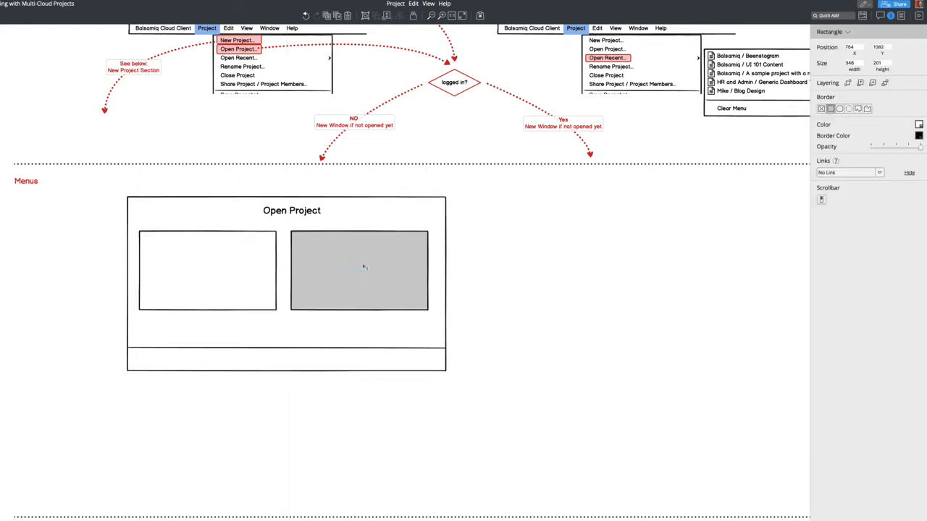
drag(364, 267, 369, 267)
click(500, 248)
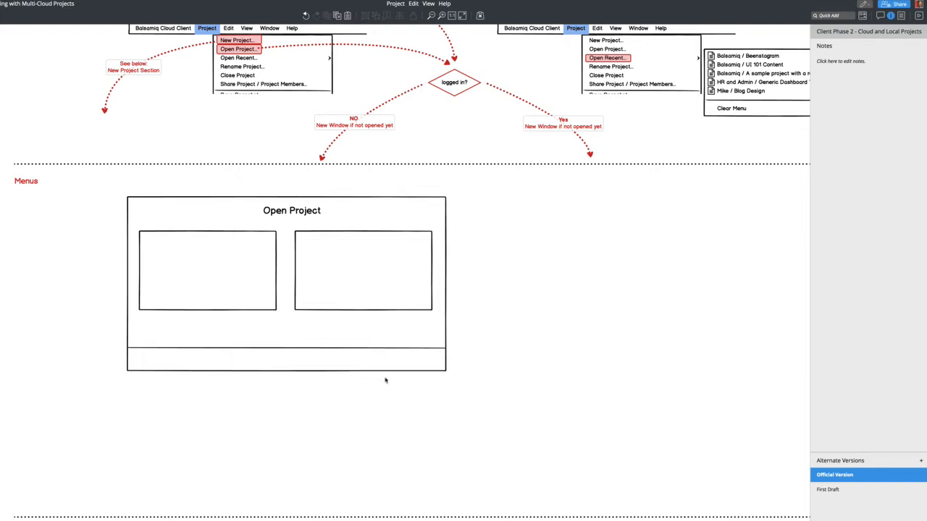
Step: Add a Smile Outlined icon inside the left rectangle of the Open Project window
key(super+slash)
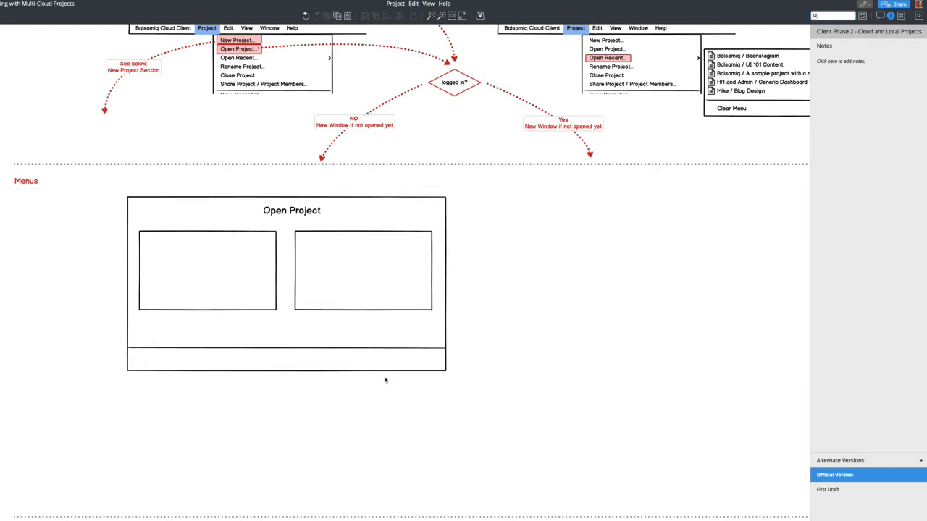
text(smile)
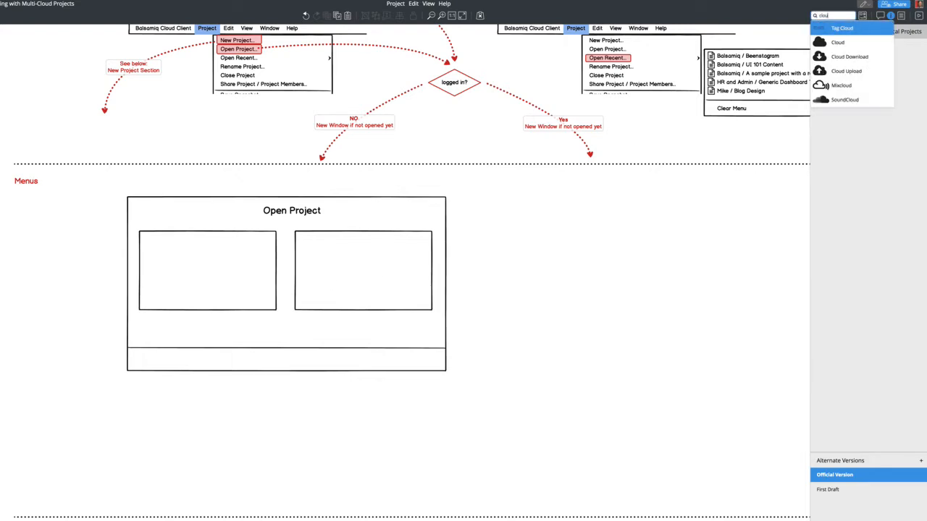
key(Return)
drag(19, 54, 169, 264)
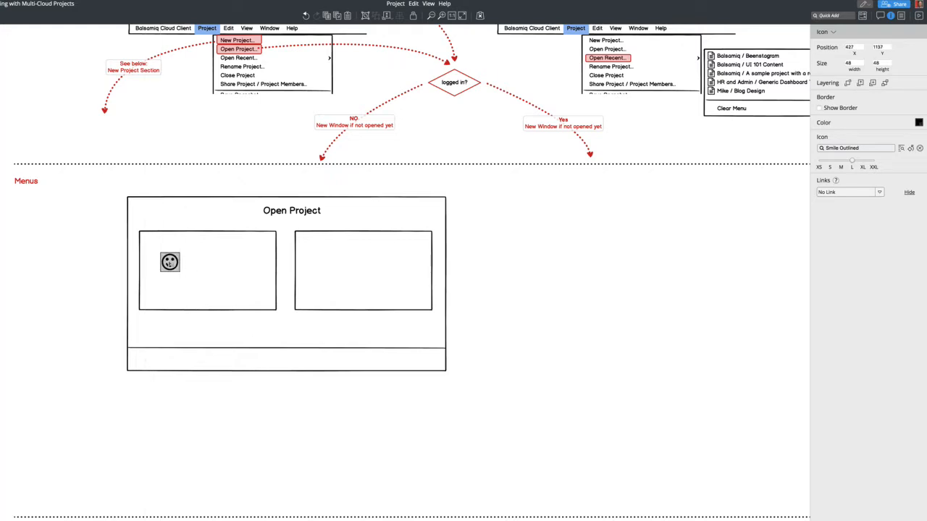
Step: Add a text control reading "Balsamiq Cloud" beside the smile icon
key(slash)
text(tex)
key(Return)
drag(45, 52, 219, 260)
key(Return)
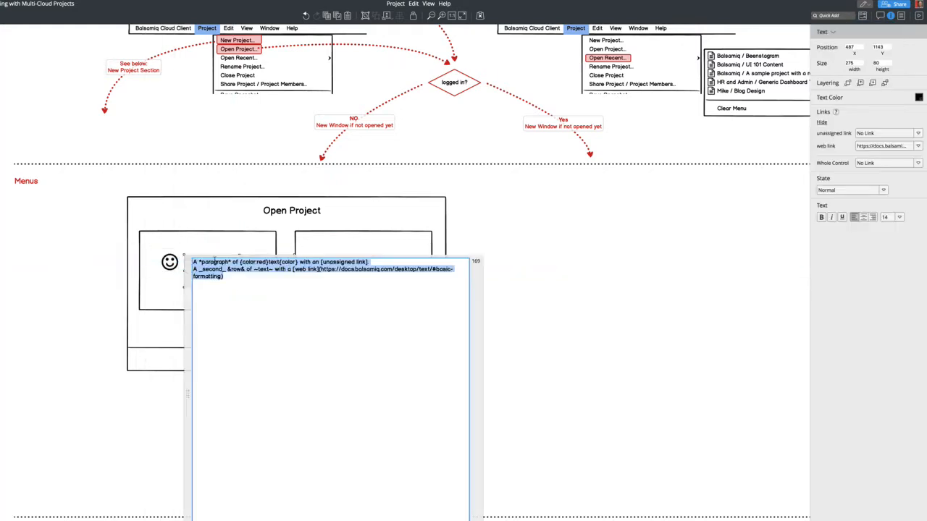
text(Balsamiq Cloud)
key(super+Return)
Step: Set the "Balsamiq Cloud" text size to 28 and resize its box so the label fits on one line
drag(293, 271, 253, 271)
key(super+bracketright)
key(super+bracketright)
key(super+bracketright)
key(super+bracketright)
key(super+bracketright)
key(super+bracketright)
key(super+bracketright)
key(super+bracketright)
key(super+bracketright)
key(super+bracketright)
key(super+bracketright)
key(super+bracketright)
key(super+bracketright)
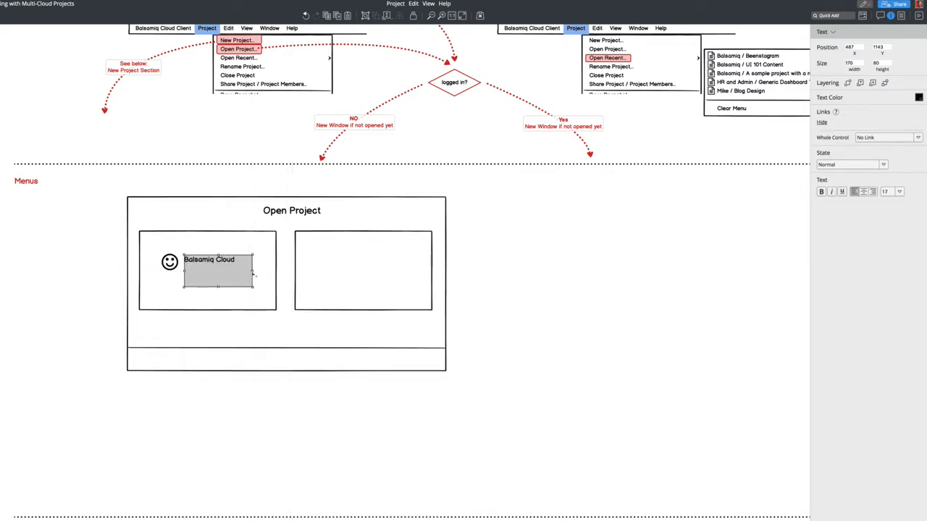
key(super+bracketleft)
key(super+bracketleft)
key(super+bracketleft)
key(super+bracketleft)
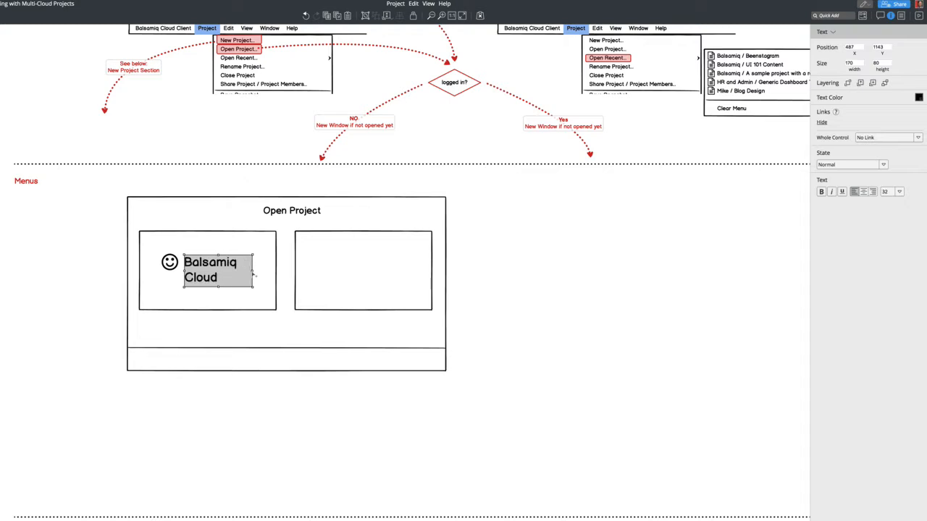
key(super+bracketleft)
key(super+bracketleft)
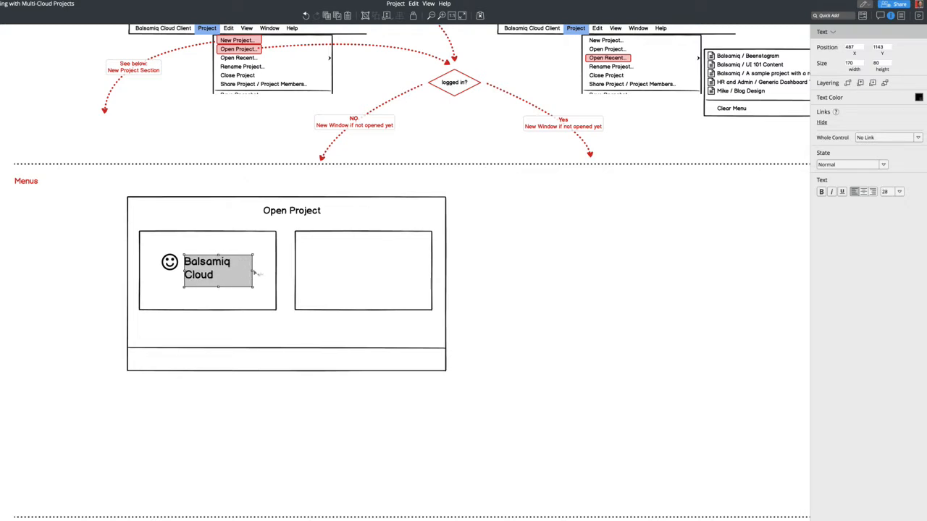
drag(252, 270, 269, 271)
Step: Group the smile icon with its label, centred in the left rectangle, and group them with that rectangle
shift+click(171, 264)
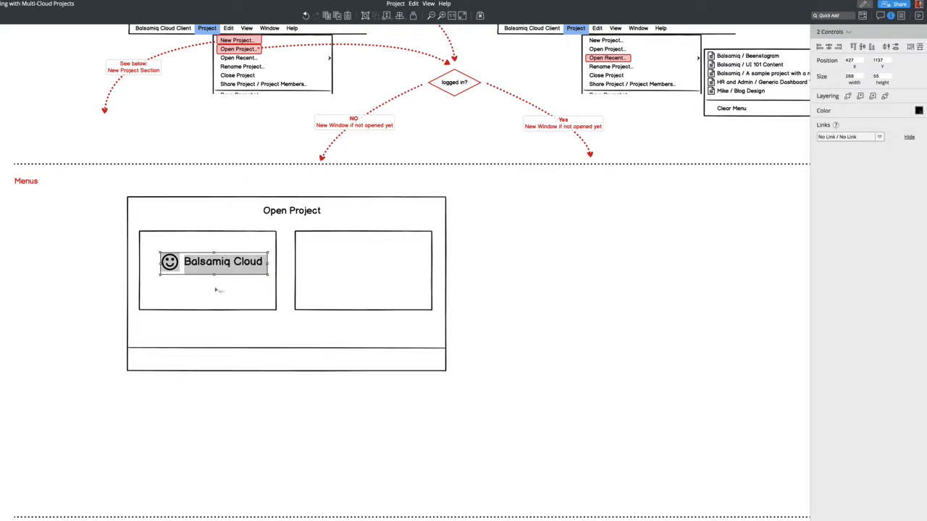
key(super+g)
drag(213, 270, 208, 273)
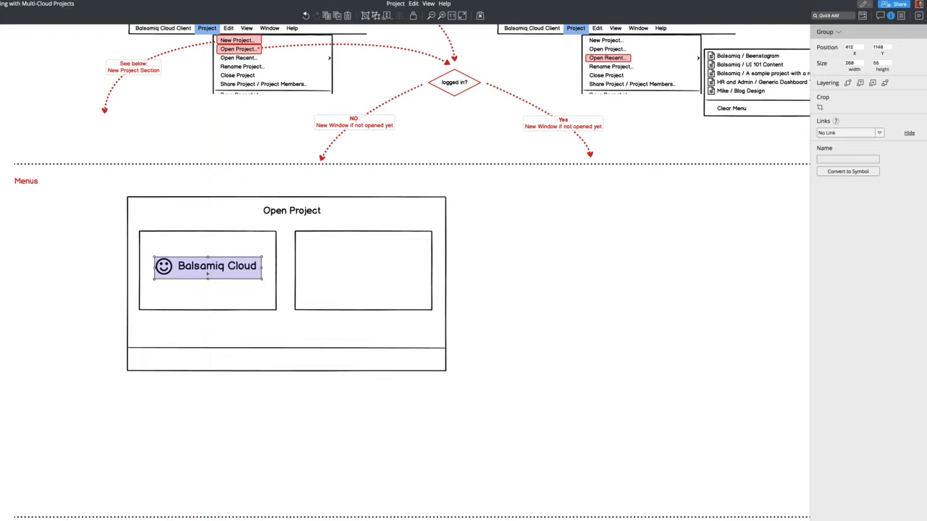
shift+click(238, 244)
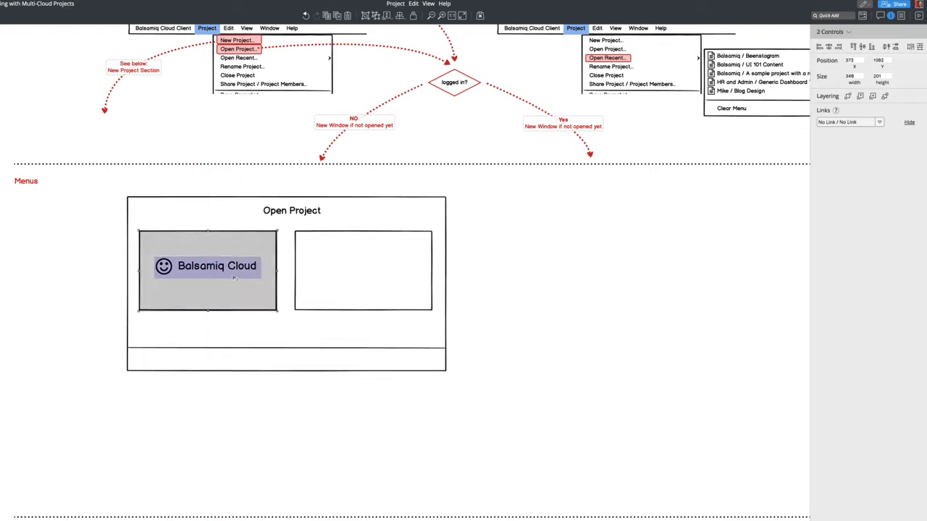
key(super+g)
Step: Replace the empty right rectangle with a copy of the Balsamiq Cloud card
click(341, 279)
key(Delete)
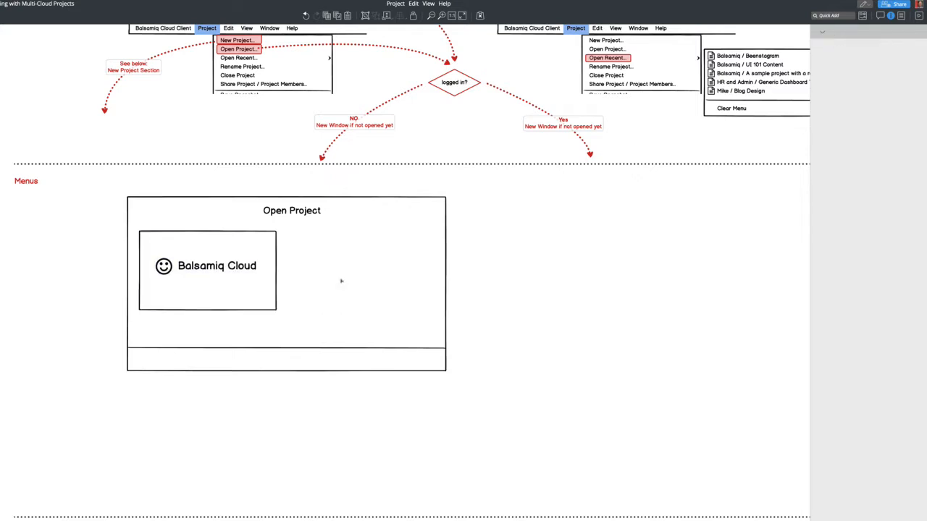
click(271, 265)
drag(271, 265, 418, 265)
Step: Change the smile icon in the copied card to the Desktop icon
double_click(384, 271)
click(311, 265)
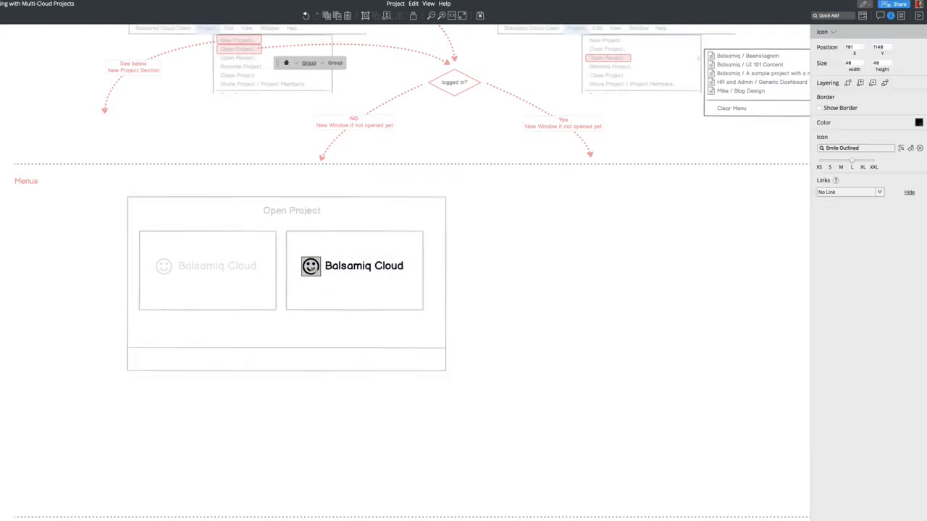
click(839, 147)
text(com)
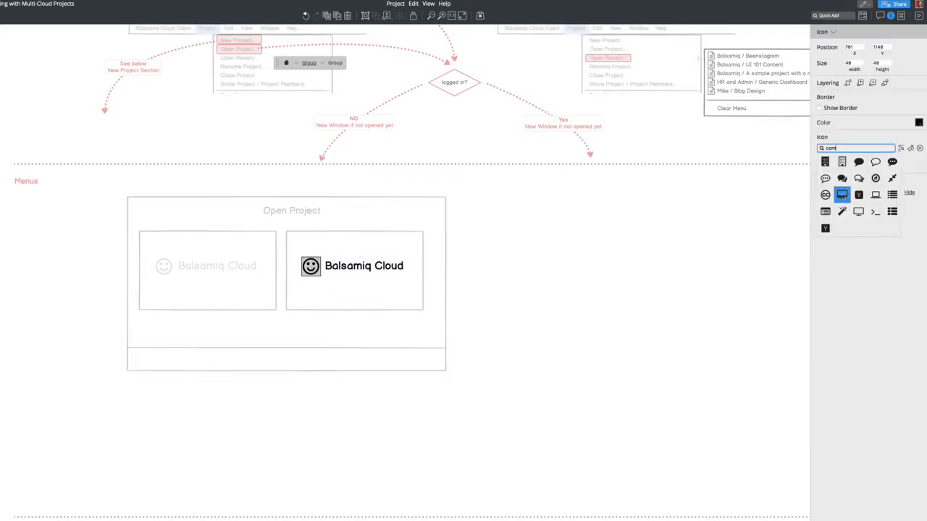
click(841, 195)
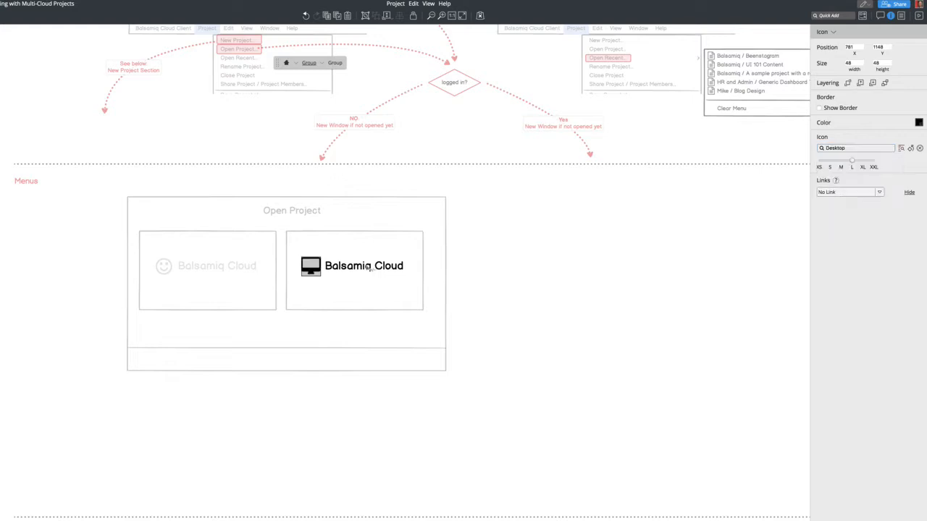
Step: Change the copied card's label beside the desktop icon to "This Computer"
click(367, 268)
double_click(362, 267)
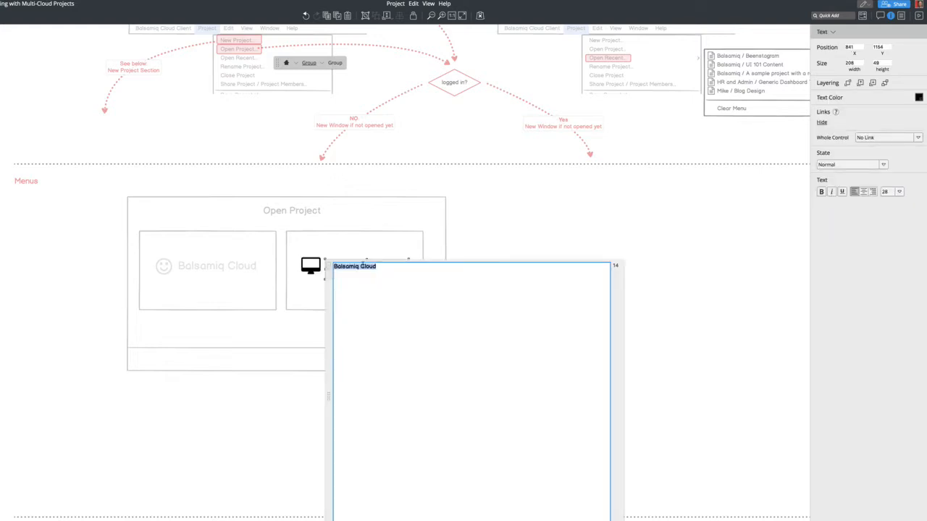
text(LOn Your Computer)
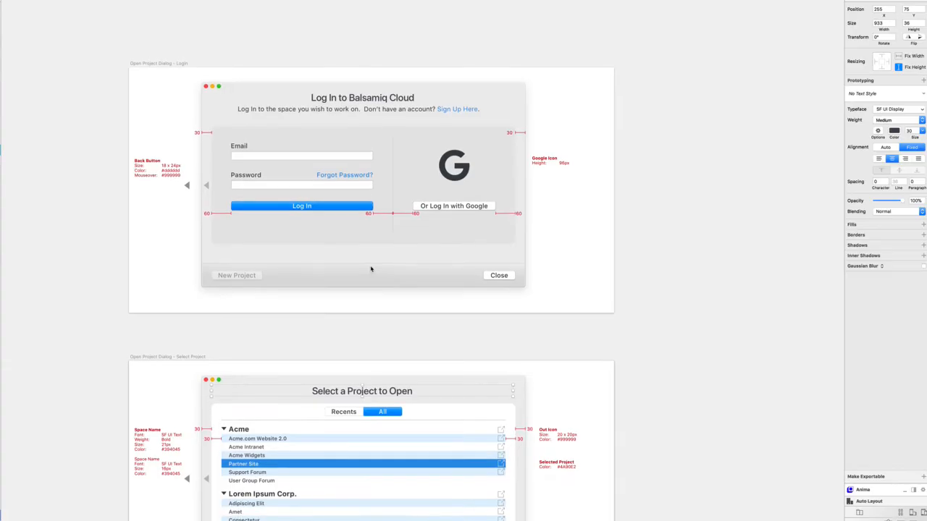
scroll(373, 210, up, 10)
scroll(371, 270, up, 1)
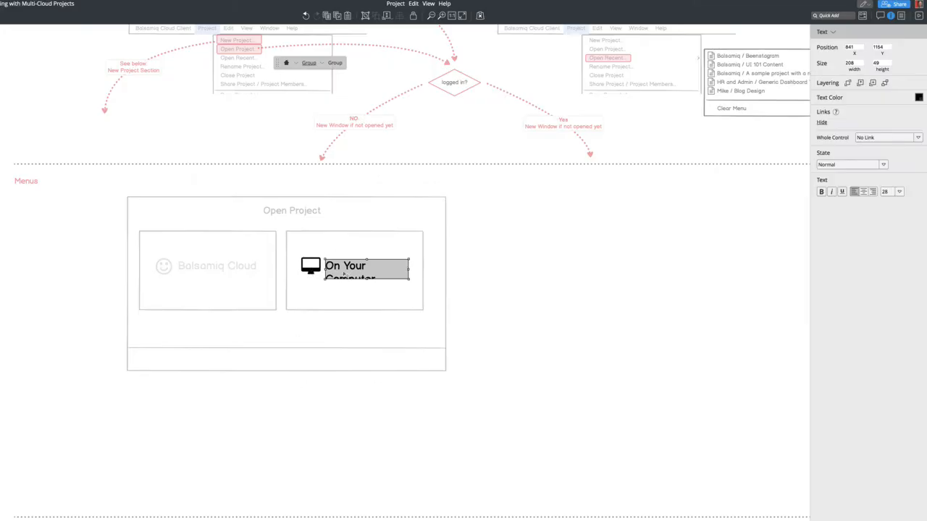
text(This Computer)
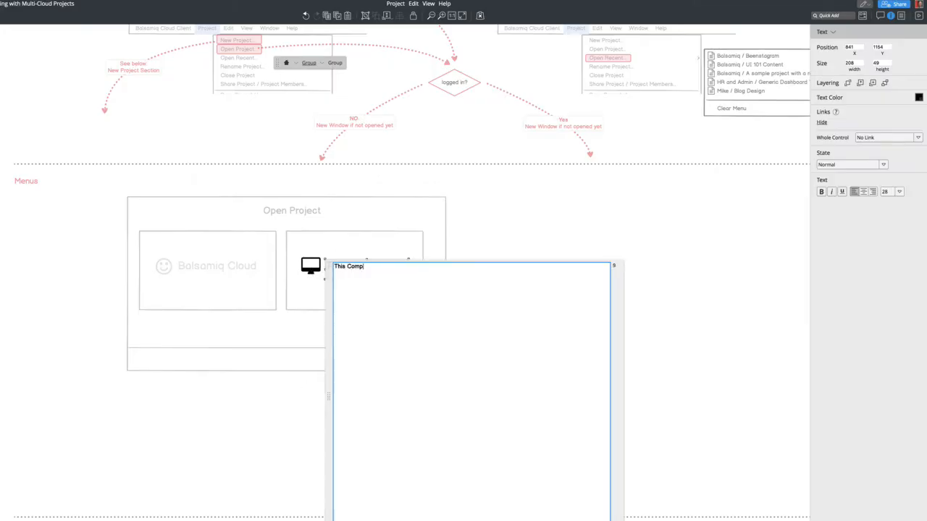
click(511, 226)
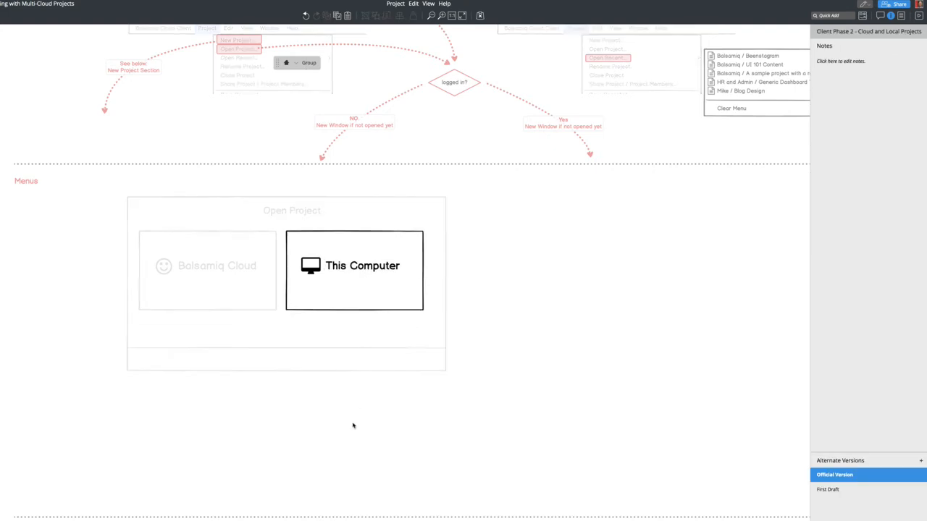
Step: Move the Balsamiq Cloud and This Computer cards together so they sit horizontally centred in the Open Project window
click(260, 281)
shift+click(353, 269)
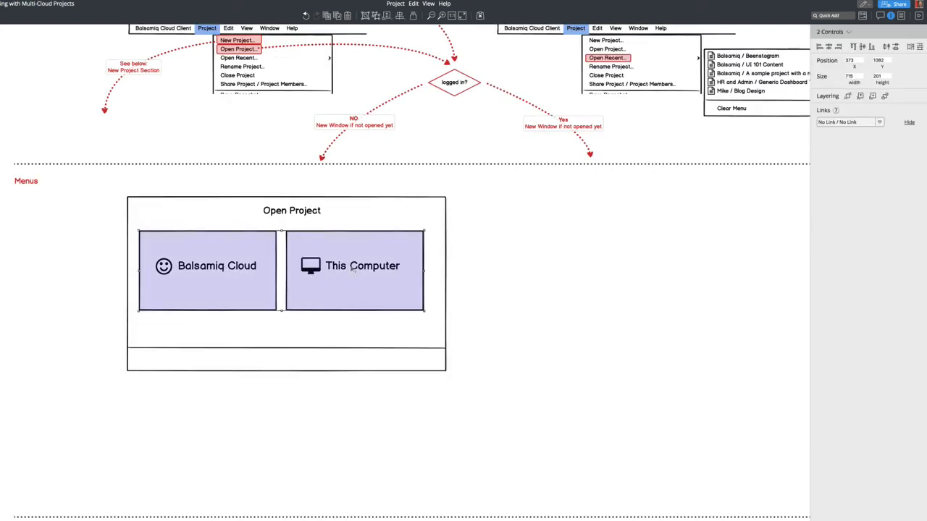
drag(353, 269, 388, 286)
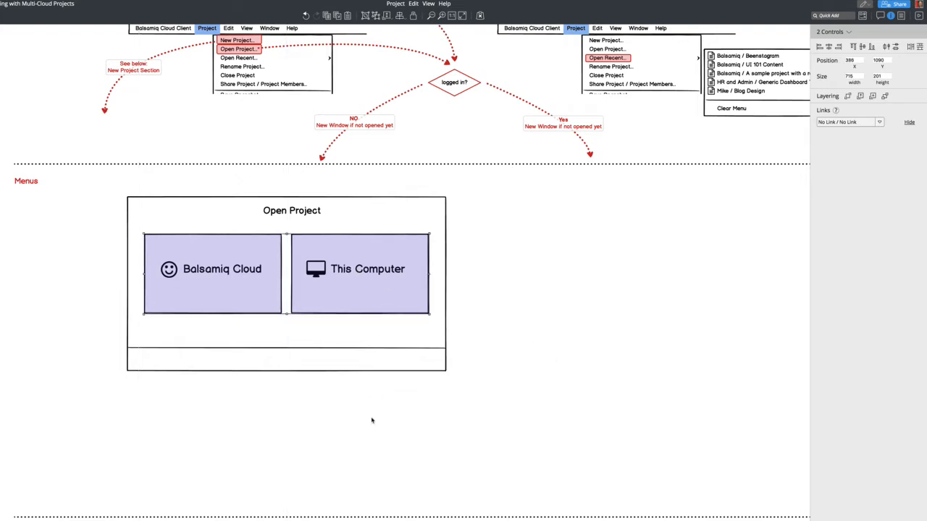
Step: Copy the New Project and Close buttons from the Not Logged In window into the footer of the new Open Project window
scroll(373, 363, down, 10)
click(230, 208)
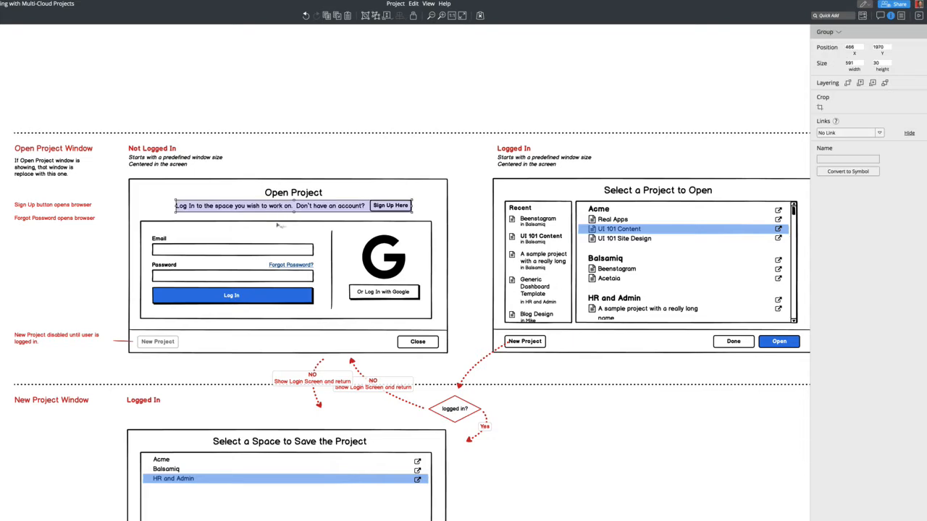
scroll(277, 225, up, 8)
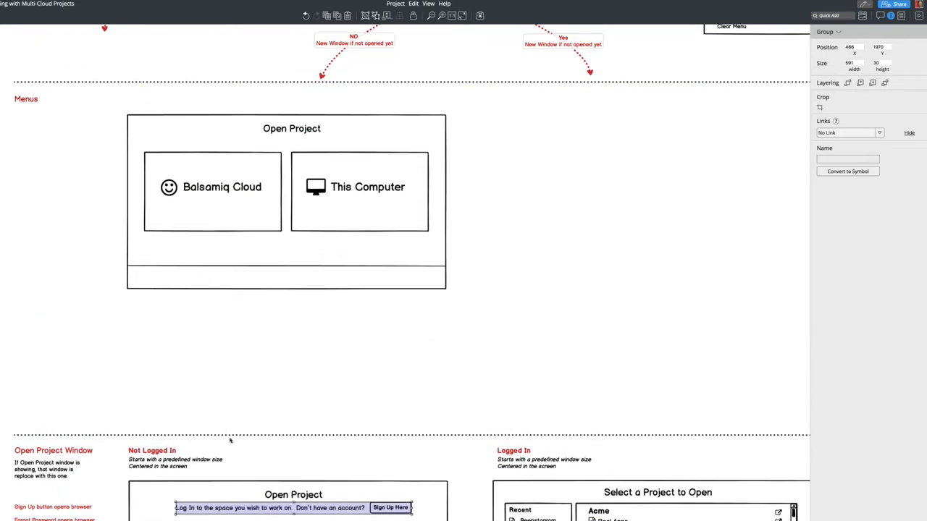
scroll(234, 455, down, 7)
click(421, 389)
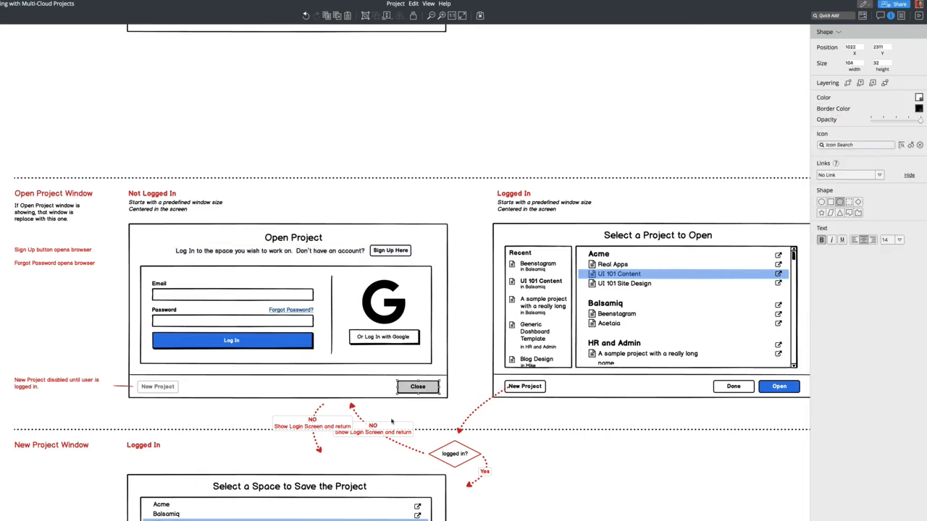
shift+click(170, 391)
drag(169, 390, 178, 122)
scroll(178, 122, up, 7)
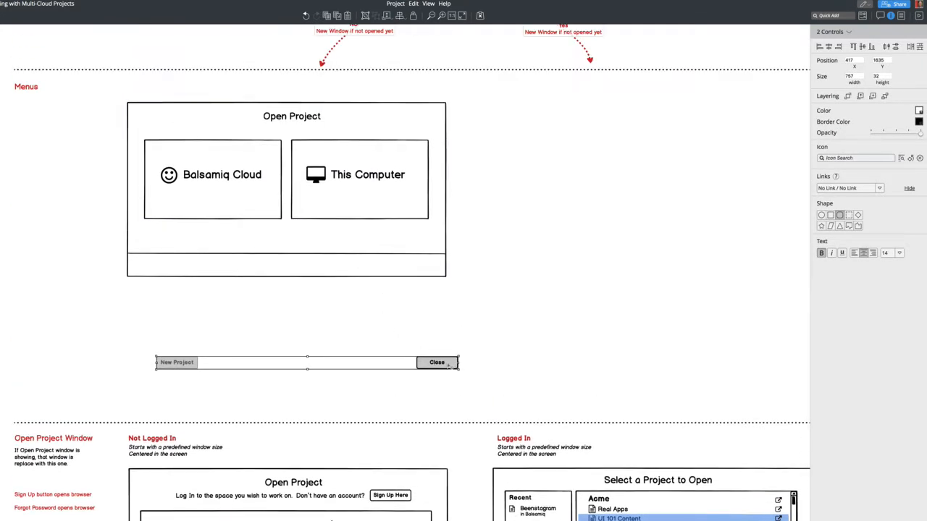
drag(449, 366, 411, 263)
Step: Place a duplicate of the Close button directly to its left in the new window's footer
click(417, 265)
key(shift+Left)
key(shift+Left)
key(shift+Left)
key(shift+Left)
key(shift+Left)
key(shift+Left)
key(shift+Left)
key(shift+Left)
key(shift+Left)
key(shift+Right)
Step: Label the two adjacent footer buttons "Done" and "Open", with Done on the left
double_click(387, 266)
text(Done)
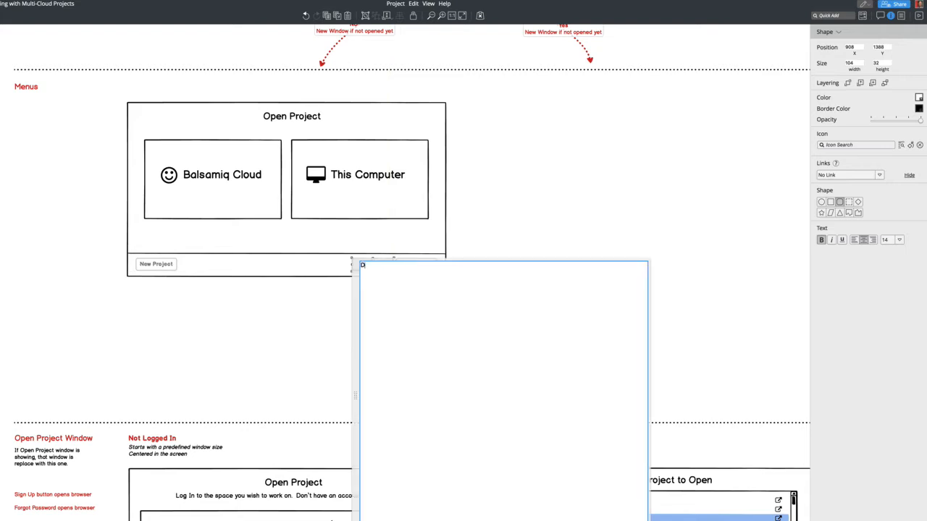
key(Escape)
click(435, 263)
key(Return)
text(O)
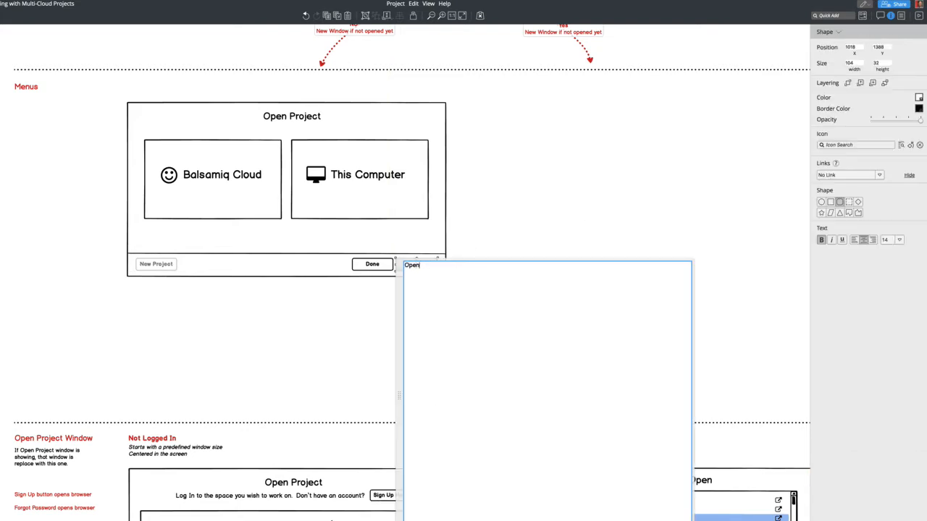
text(pen)
key(Escape)
Step: Style the Open button as disabled, with dimmed text, a light grey fill and a grey border
click(417, 263)
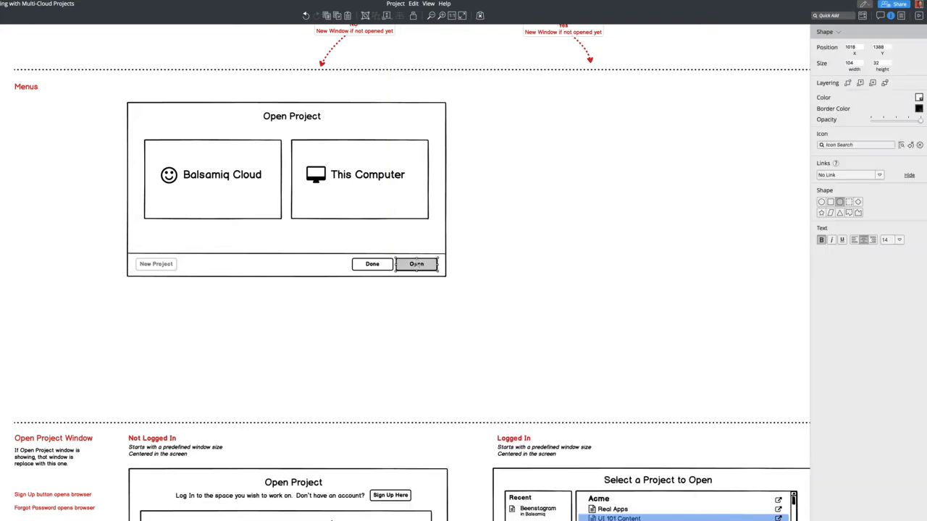
key(Return)
text(-)
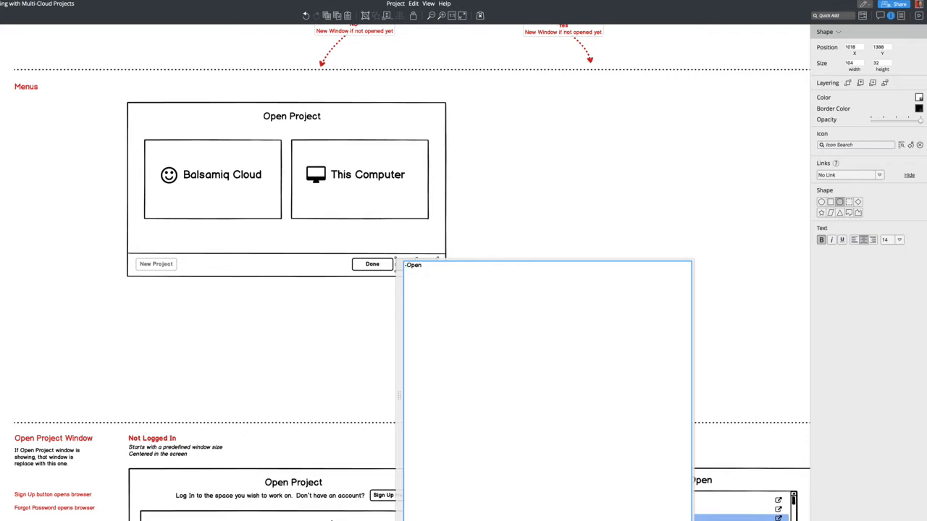
click(534, 179)
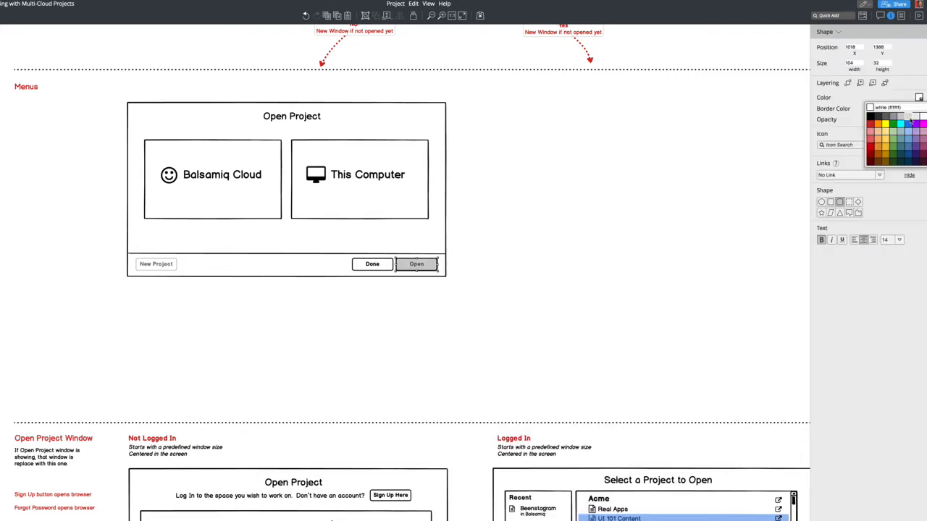
click(909, 116)
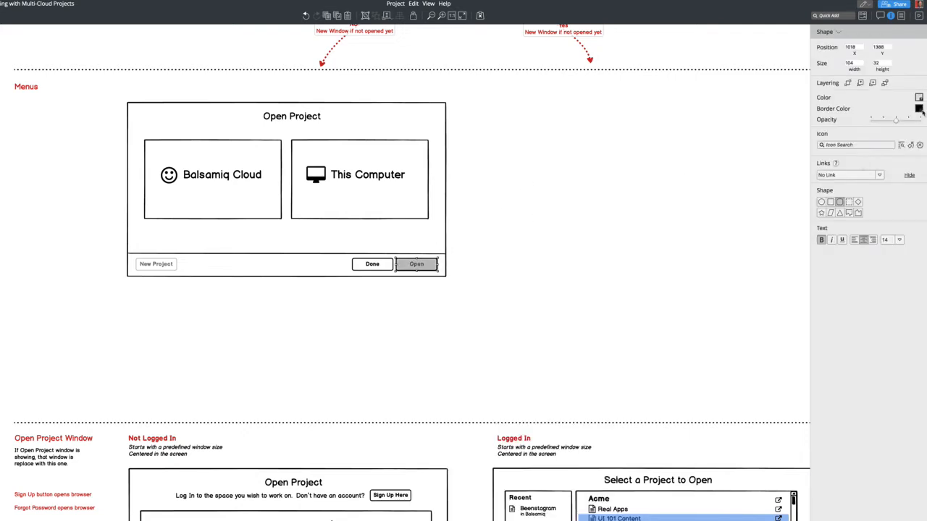
click(919, 108)
click(898, 131)
click(559, 216)
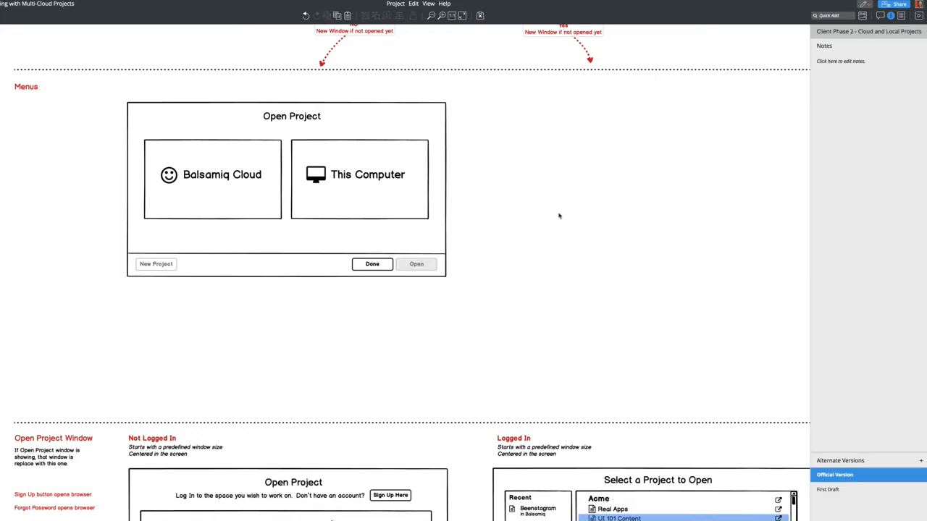
Step: Give the new window's New Project button the same light grey fill and grey border as the disabled Open button
click(154, 266)
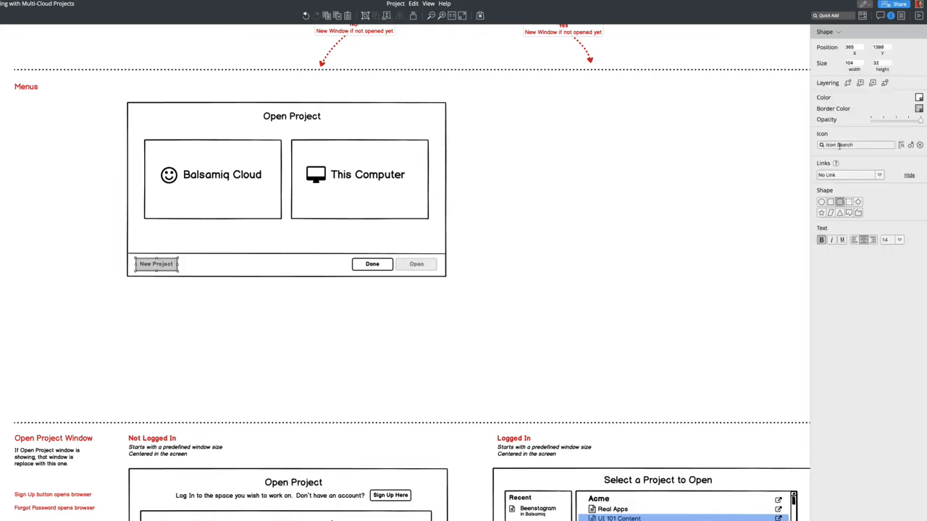
click(919, 97)
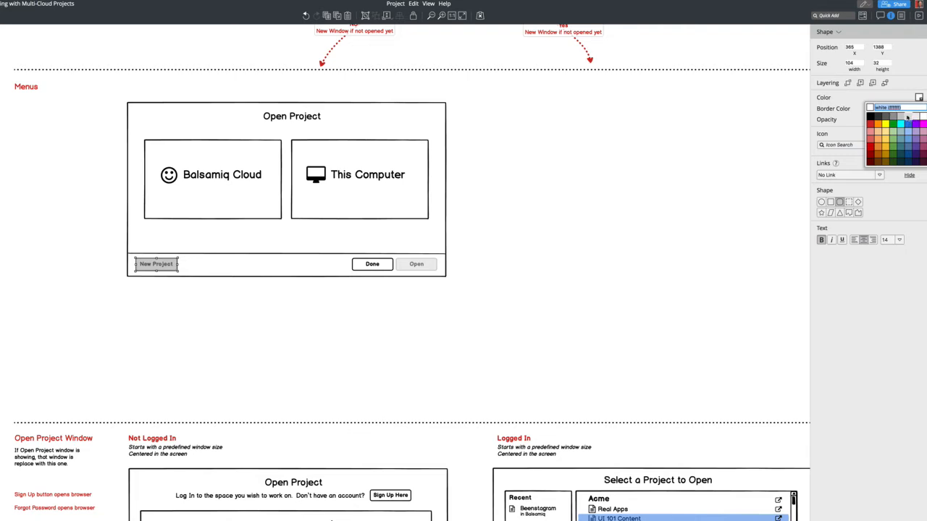
click(907, 116)
click(919, 108)
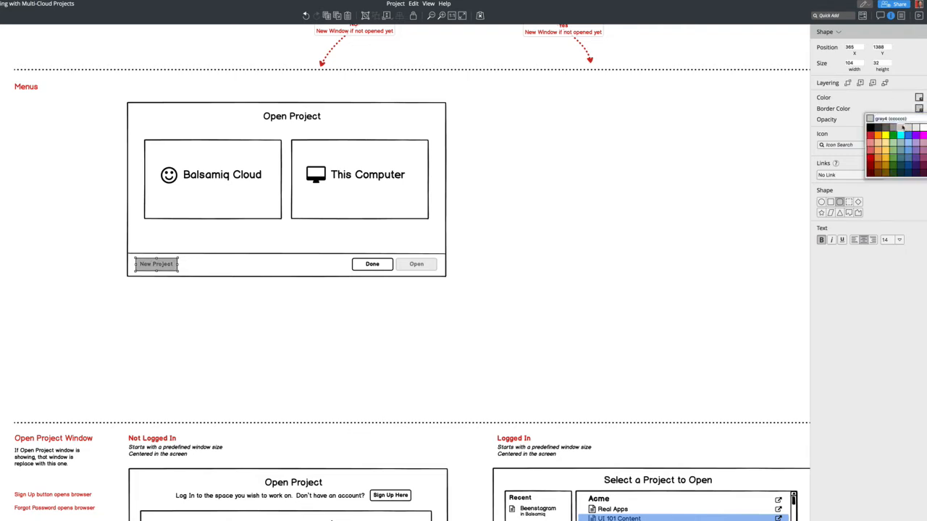
click(900, 127)
click(589, 336)
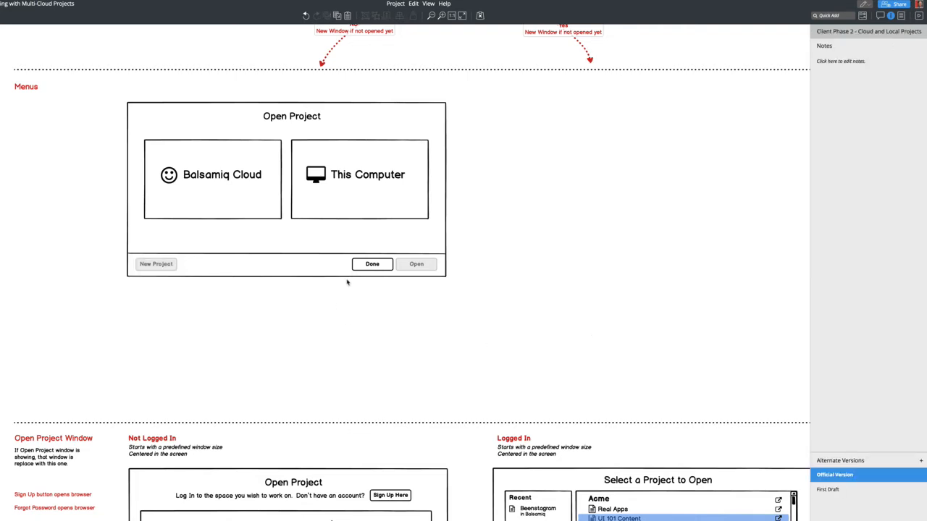
Step: Replace the New Project button in the Not Logged In window with a copy of the grey-filled disabled button
scroll(382, 274, down, 8)
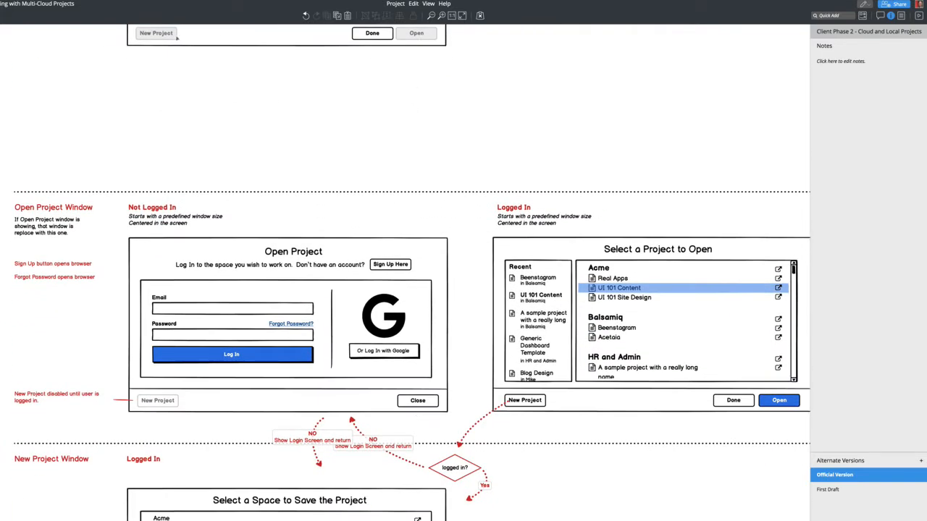
alt+drag(171, 36, 163, 402)
click(155, 404)
key(Delete)
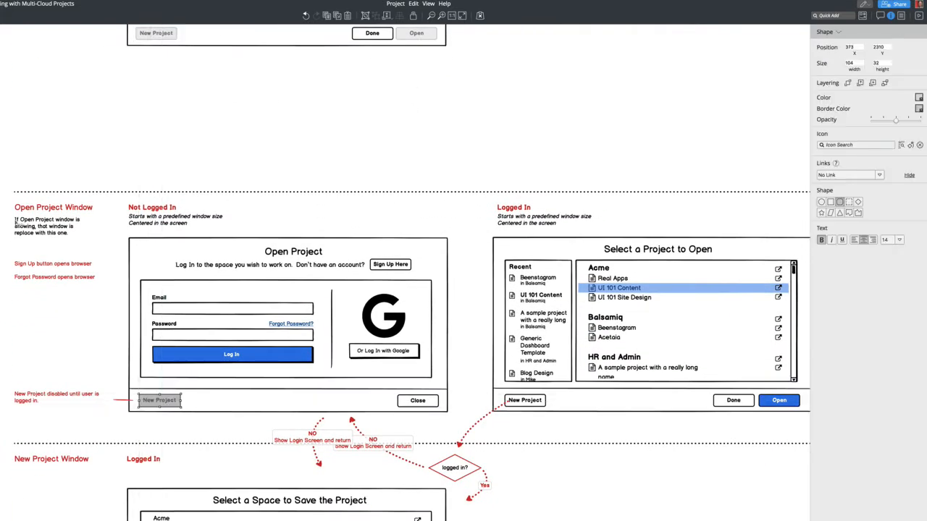
Step: Replace the New Project button in the previous wireframe's Not Logged In window with the grey disabled one, and return to the Phase 2 wireframe
key(ctrl+Page_Up)
scroll(124, 223, down, 6)
click(102, 201)
key(Delete)
key(ctrl+v)
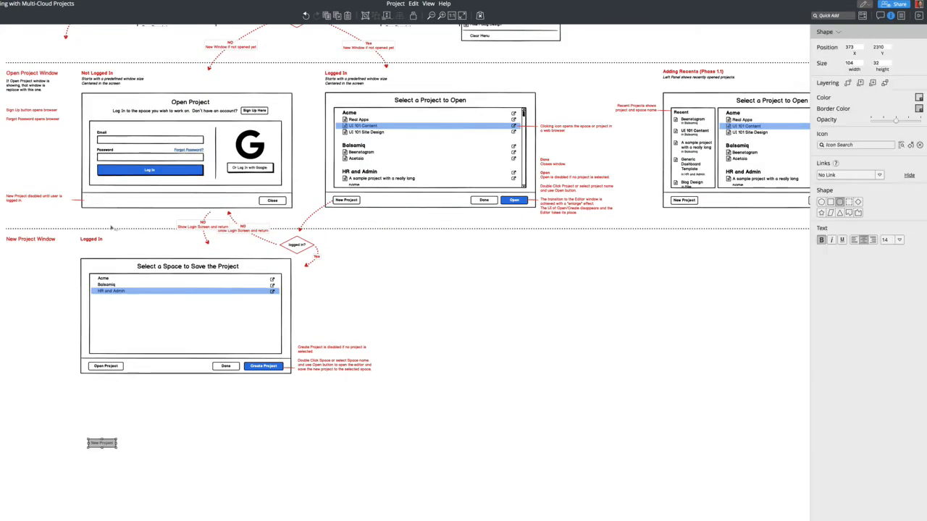
drag(103, 444, 102, 200)
click(113, 428)
scroll(114, 428, up, 6)
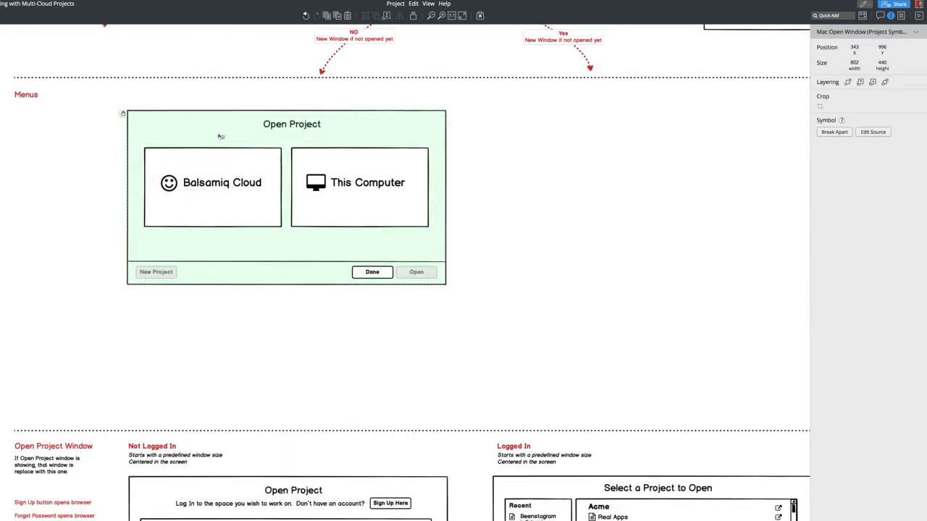
Step: Add the text "Where is the Project Saved?" below the Open Project title
drag(221, 136, 339, 141)
double_click(337, 141)
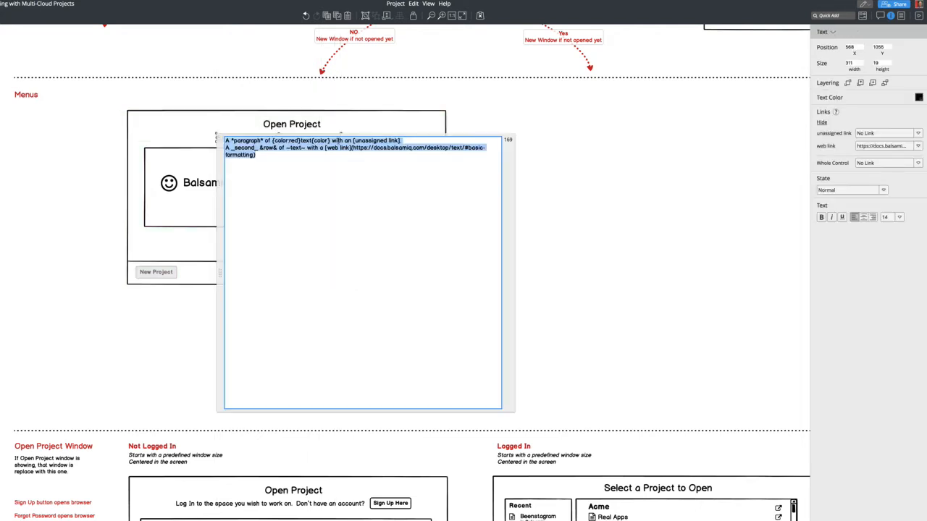
key(ctrl+a)
key(BackSpace)
text(Where )
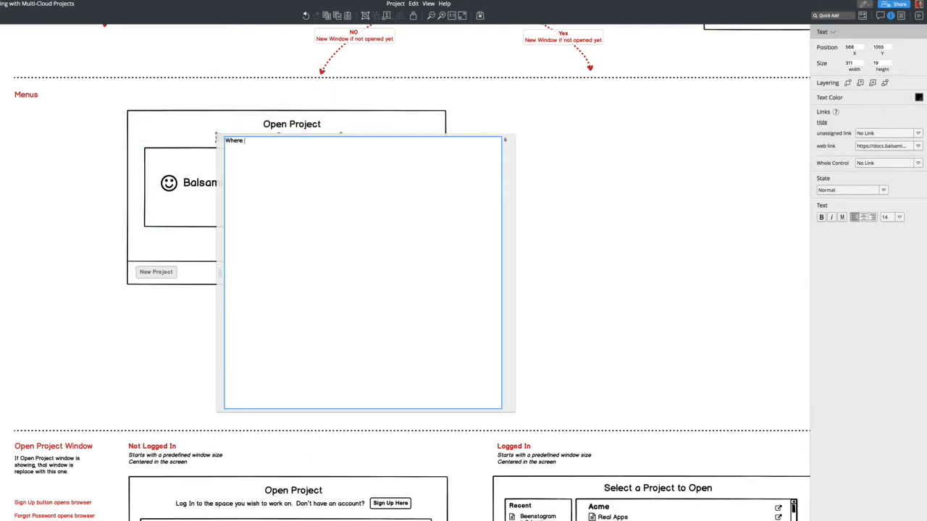
text(is the Project Saved?)
click(556, 118)
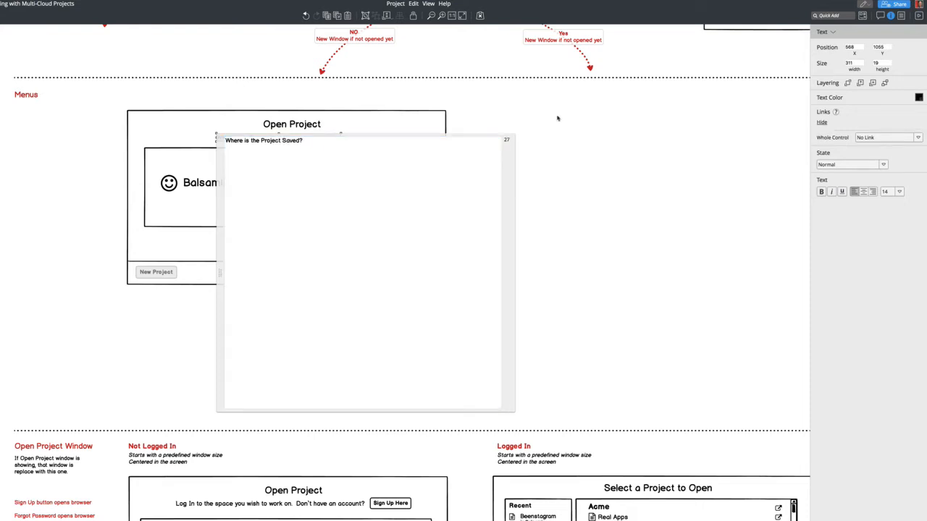
Step: Centre-align the question text under the title and shift both cards down to leave room beneath it
click(863, 192)
drag(286, 137, 303, 139)
click(377, 181)
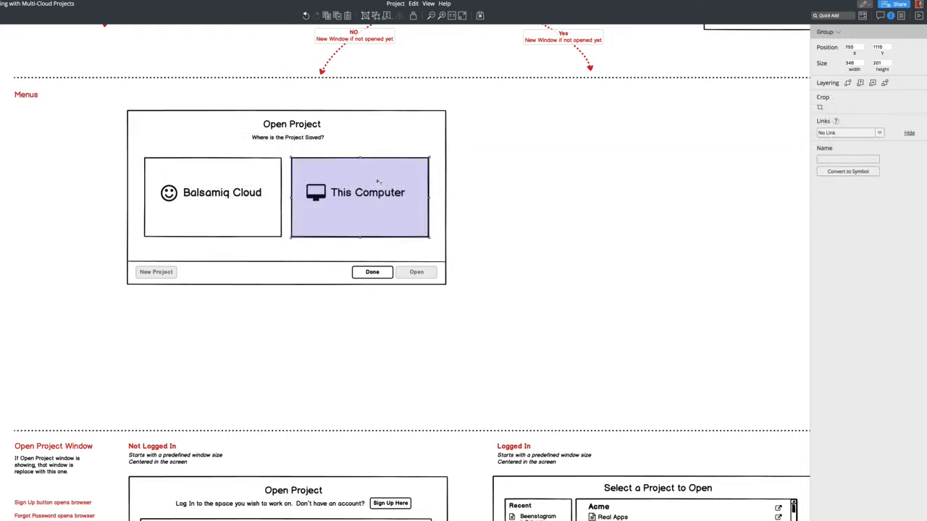
click(494, 203)
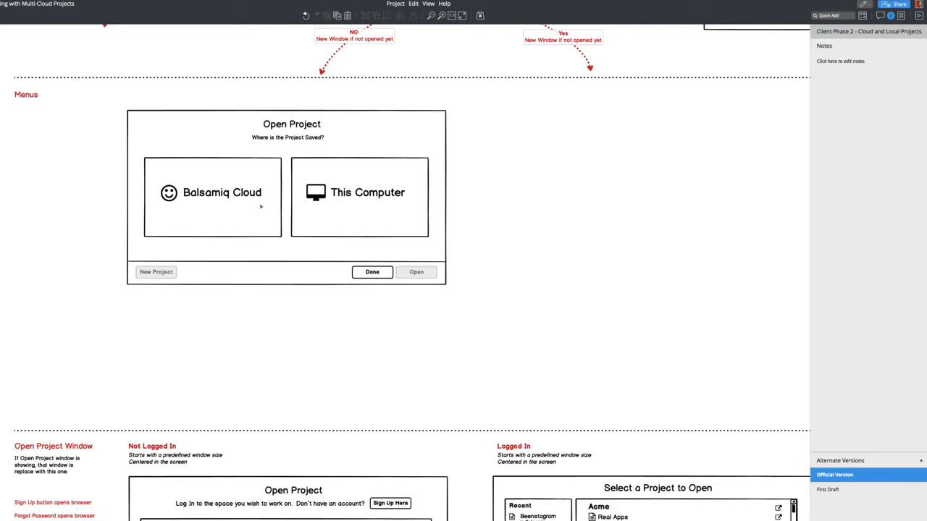
click(272, 198)
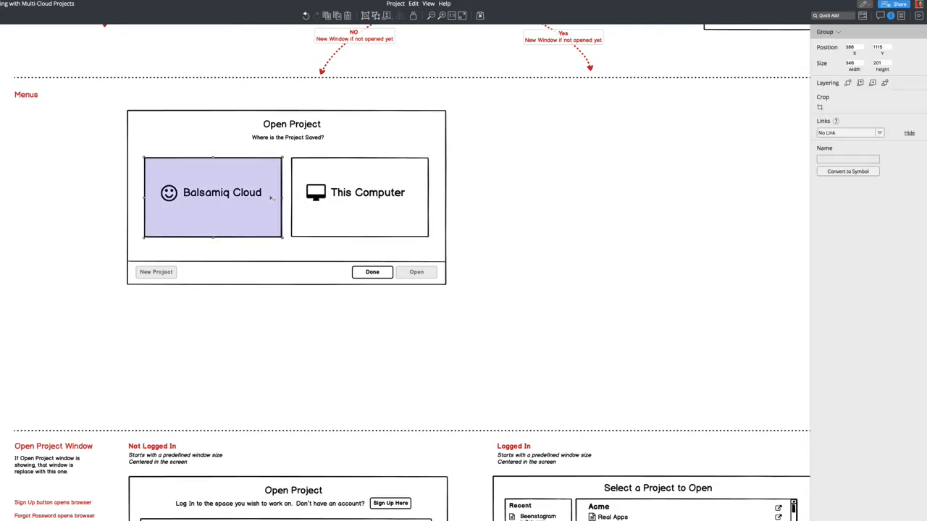
click(424, 273)
click(429, 331)
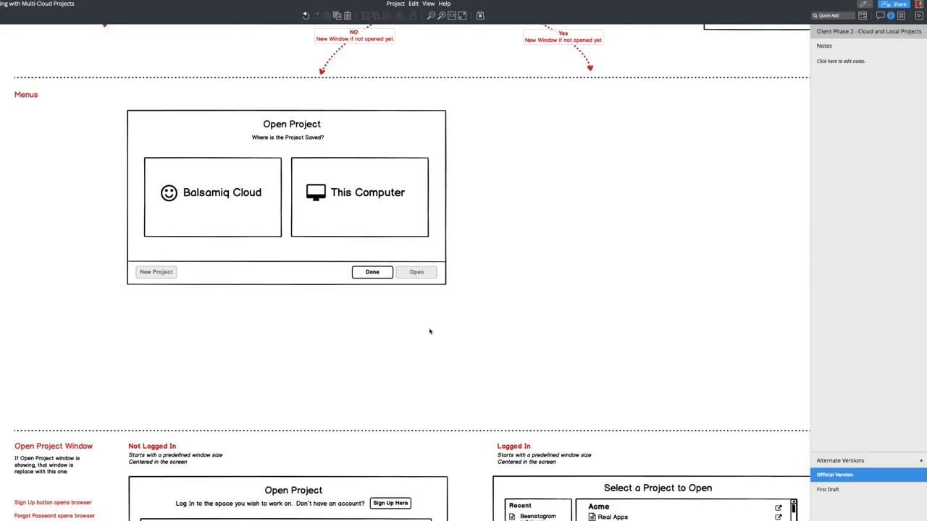
scroll(314, 379, down, 3)
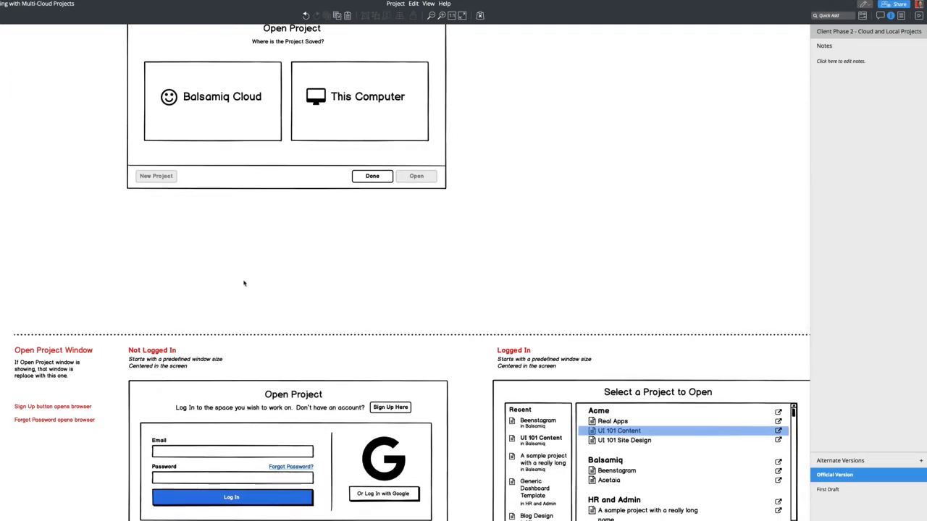
scroll(244, 283, up, 3)
scroll(256, 285, down, 3)
scroll(261, 285, up, 5)
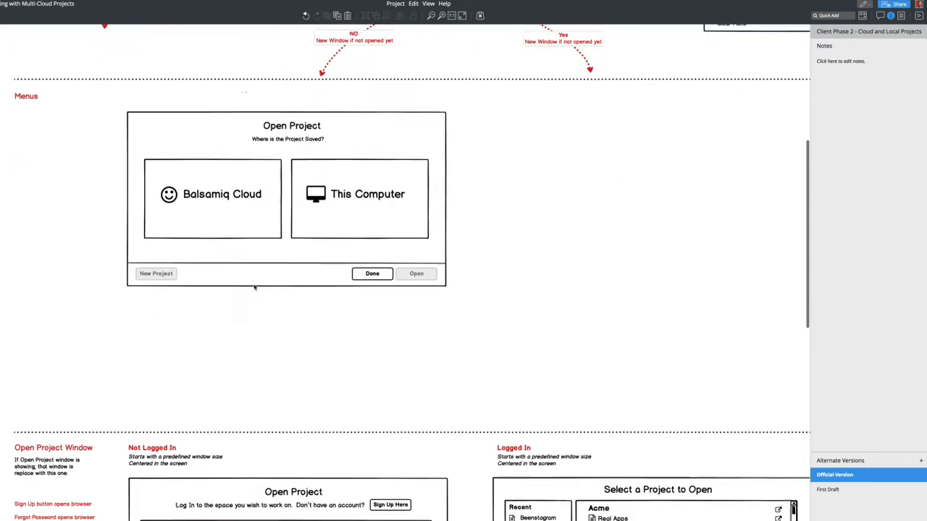
Step: Copy the "logged in?" decision diamond and its NO and Yes arrows to lead into the Not Logged In and Logged In windows
scroll(254, 288, down, 6)
scroll(259, 209, up, 10)
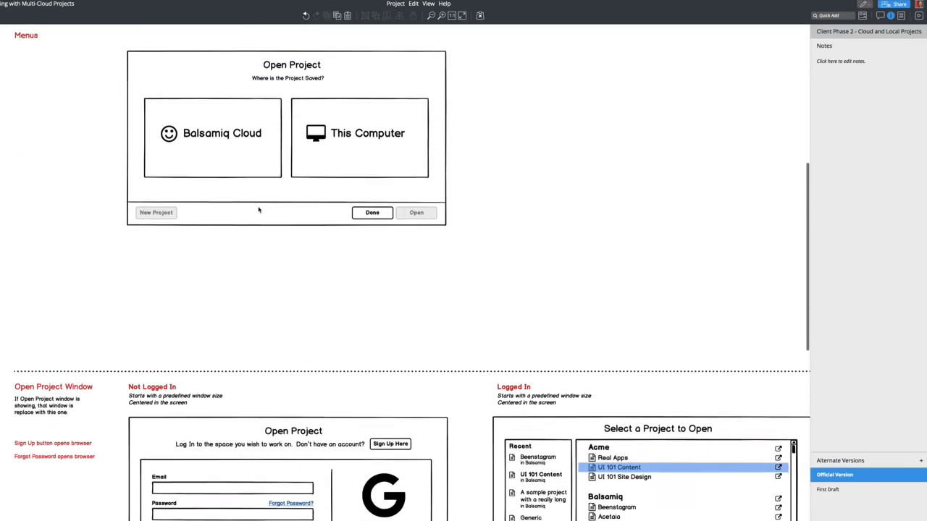
click(451, 148)
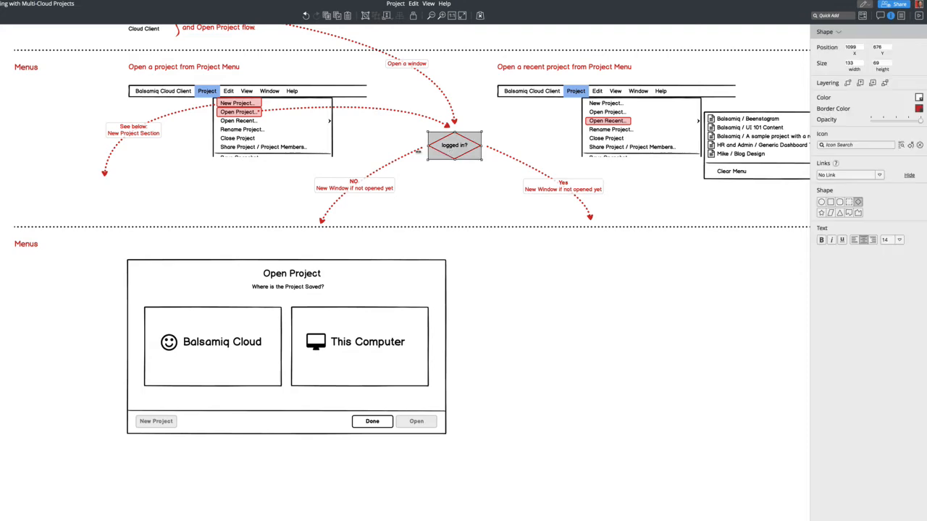
shift+click(360, 183)
shift+click(548, 187)
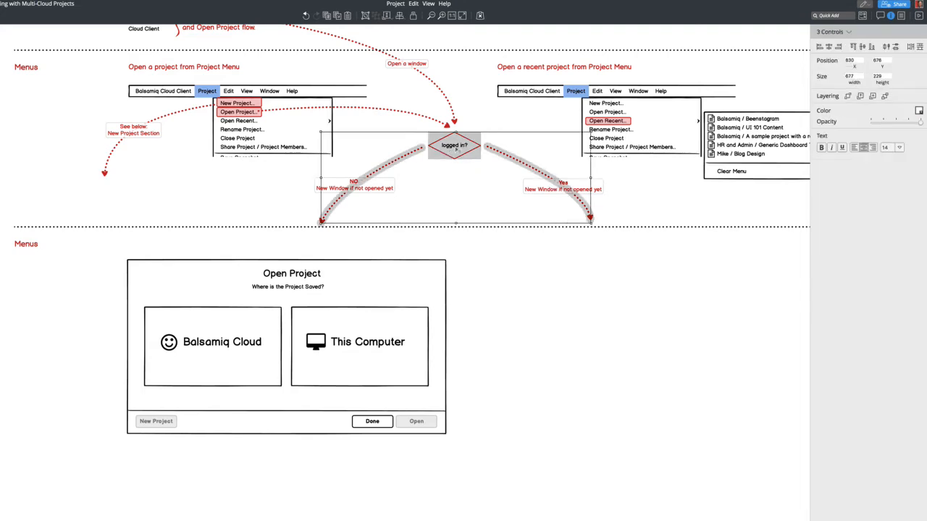
scroll(461, 285, down, 6)
key(super+v)
drag(464, 179, 462, 497)
scroll(467, 362, down, 2)
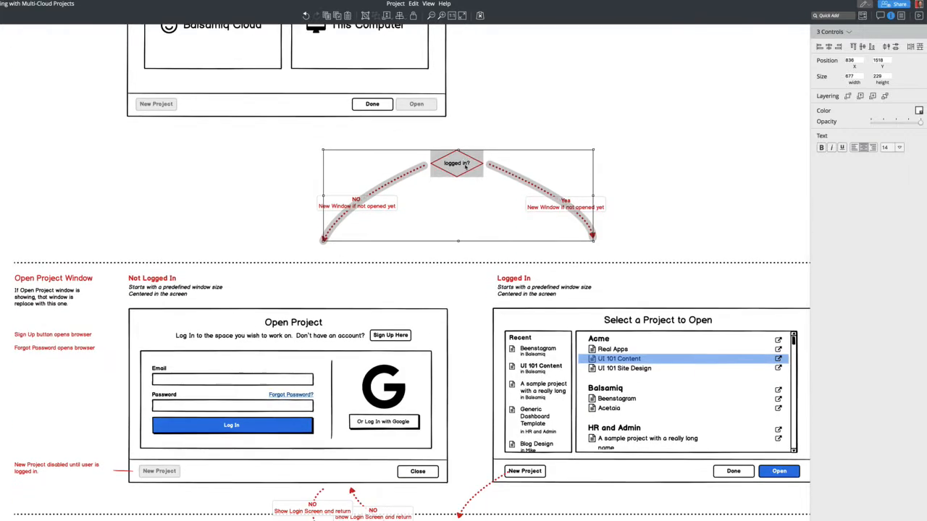
drag(467, 163, 477, 225)
Step: Compare the original "logged in?" branch under the menus with the copy above the login windows
click(554, 200)
scroll(554, 200, up, 10)
scroll(554, 200, up, 1)
click(556, 288)
click(542, 296)
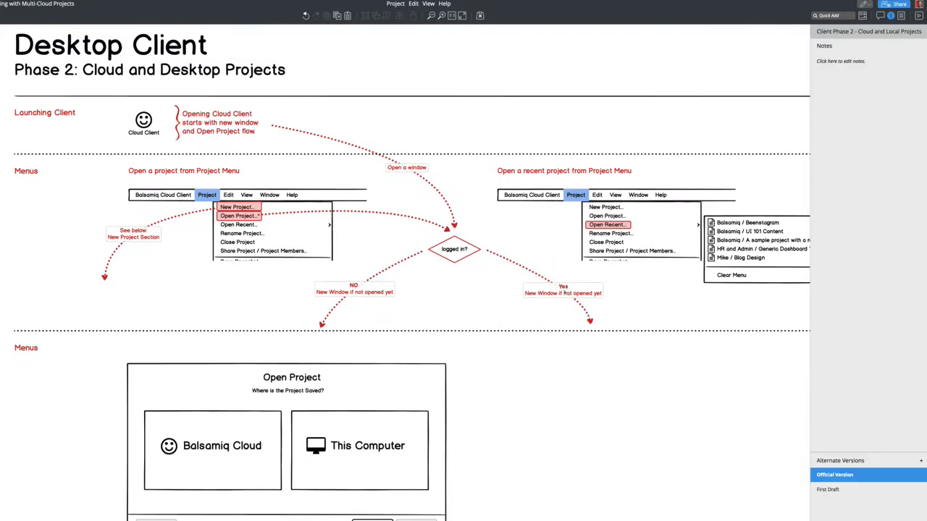
click(563, 289)
click(586, 287)
scroll(562, 299, down, 15)
scroll(620, 63, up, 7)
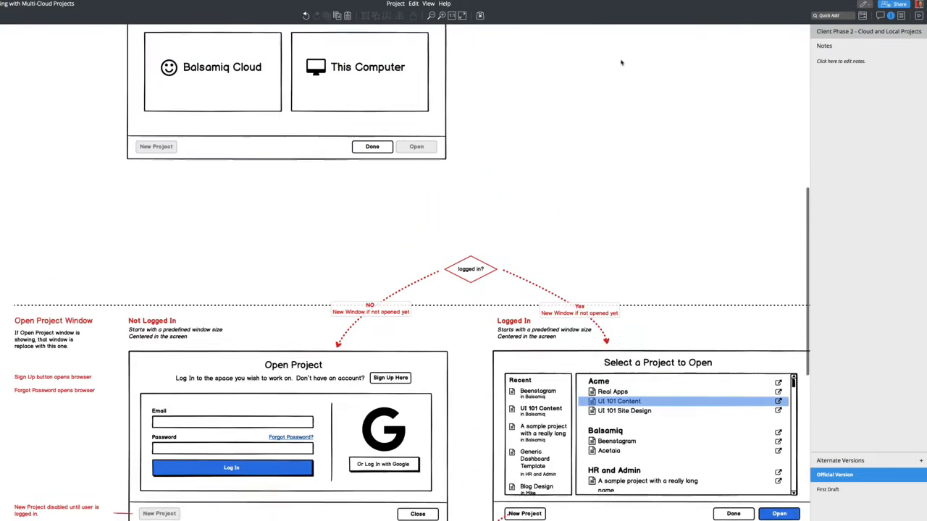
Step: Rename the Menus heading beside the new Open Project mockup to "Open Project Window"
scroll(621, 63, up, 3)
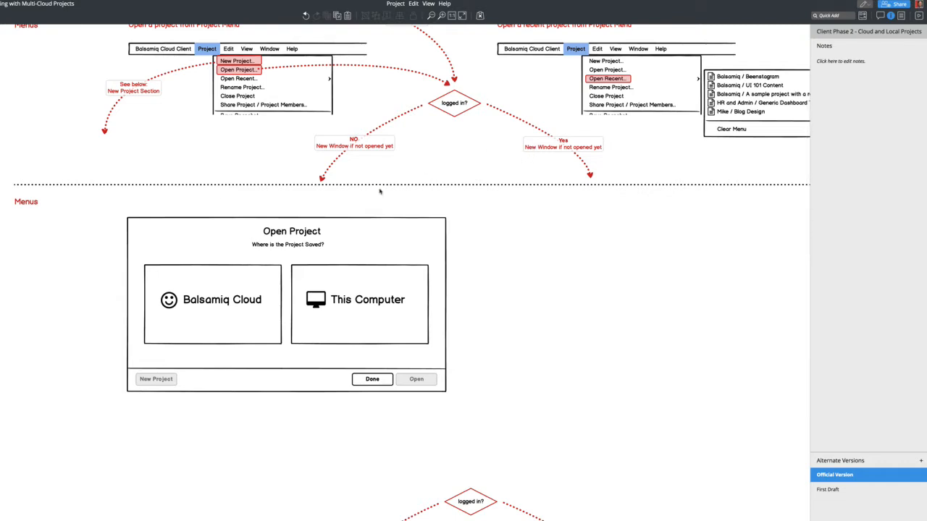
double_click(26, 201)
text(Open Project Window)
key(Return)
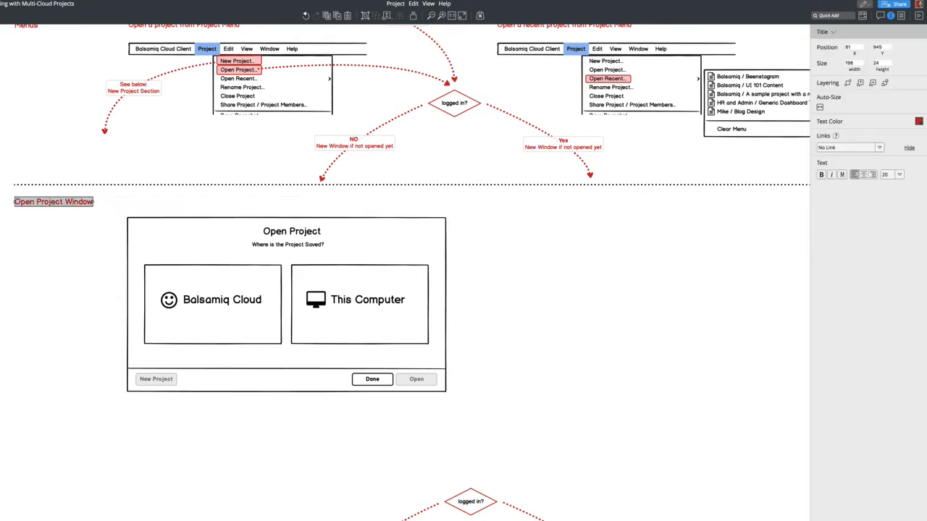
key(Return)
Step: Transform the section heading into a Text control and add "(Select Source)" on a second line
click(834, 31)
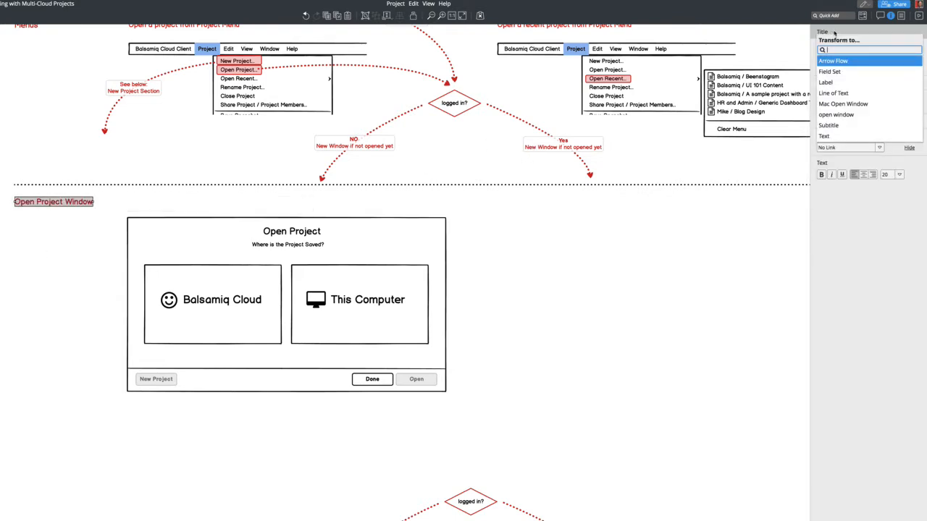
text(text)
key(Return)
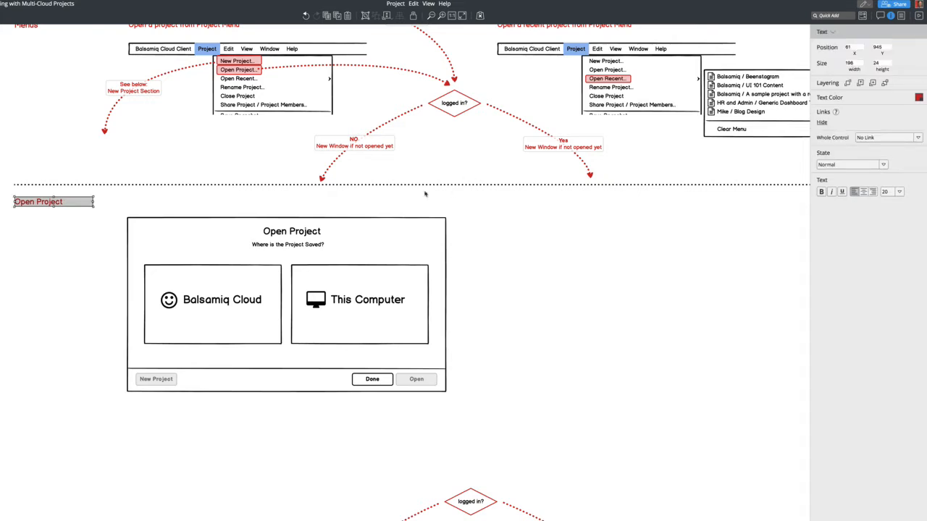
key(Return)
click(96, 205)
key(Return)
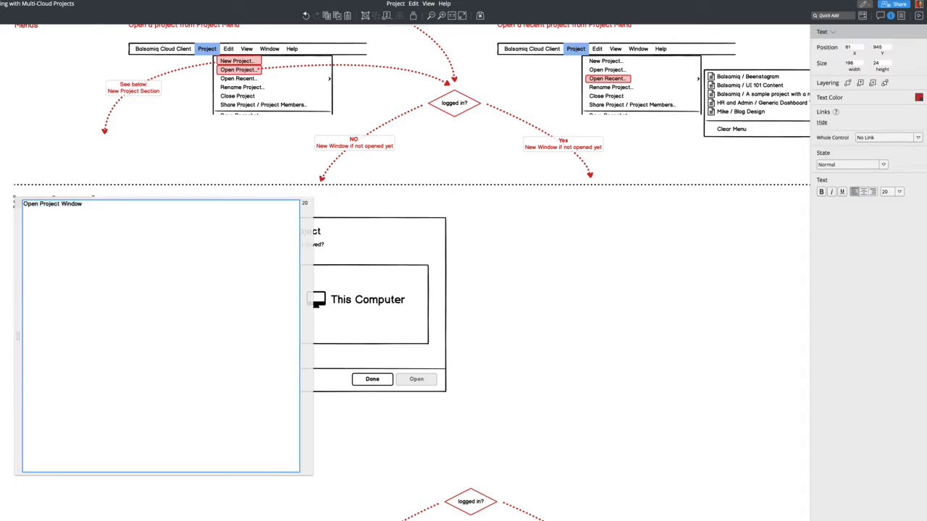
text((Select Source))
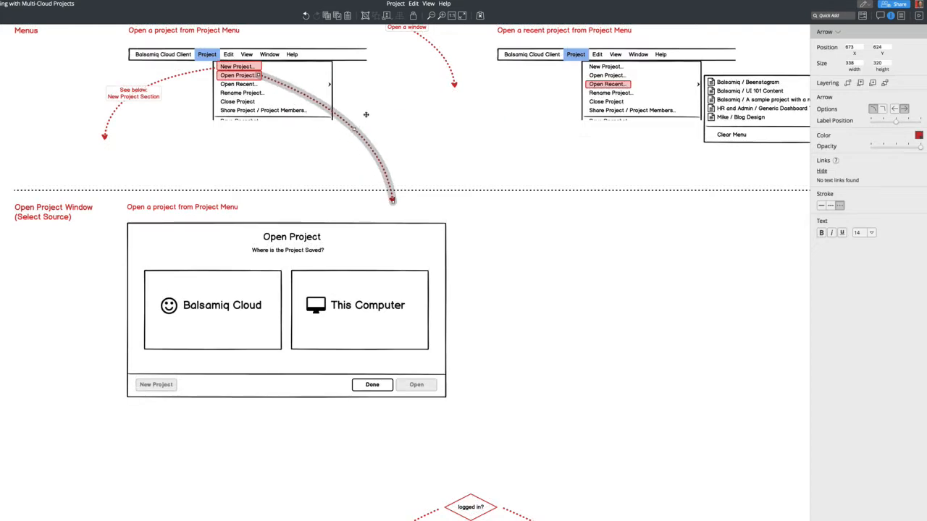
Step: Reroute the Launching Client and Open Project menu arrows so both end side by side above the new Open Project window
scroll(424, 113, up, 3)
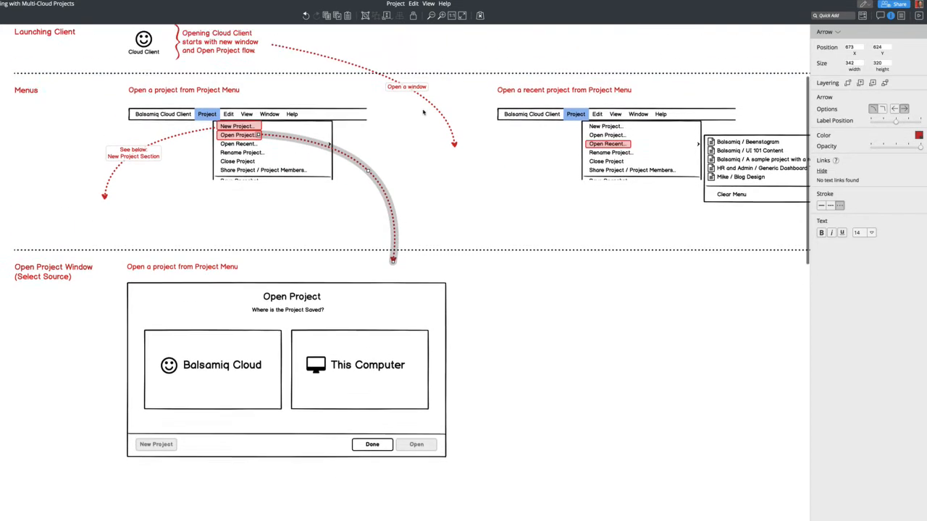
click(448, 142)
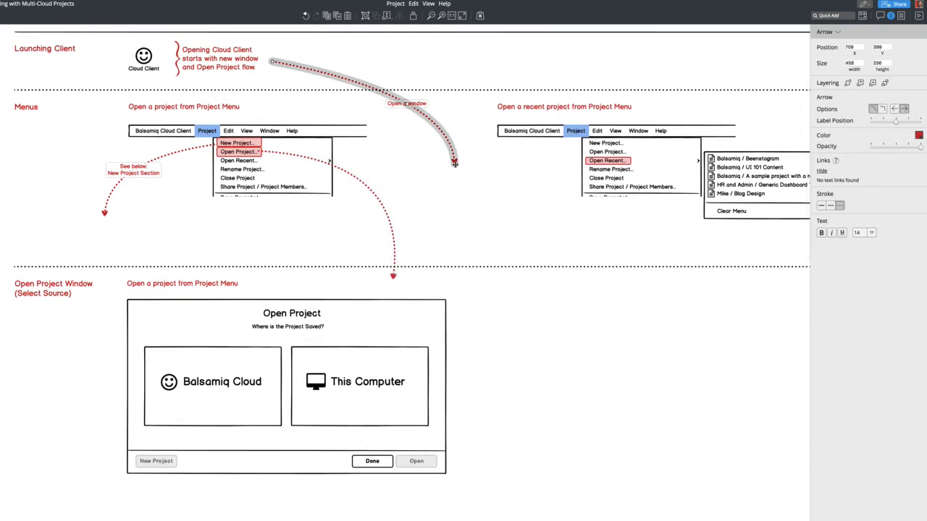
drag(455, 163, 449, 269)
click(393, 276)
drag(393, 276, 412, 268)
click(205, 216)
click(105, 210)
click(72, 234)
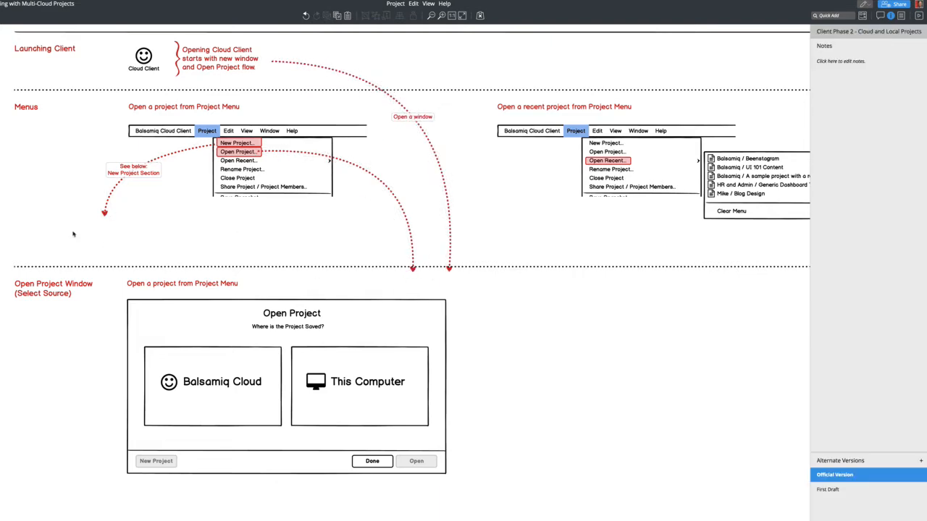
Step: Move the Recent list and its frame into the left end of the Open Project content box and bring them to the front
scroll(317, 226, down, 5)
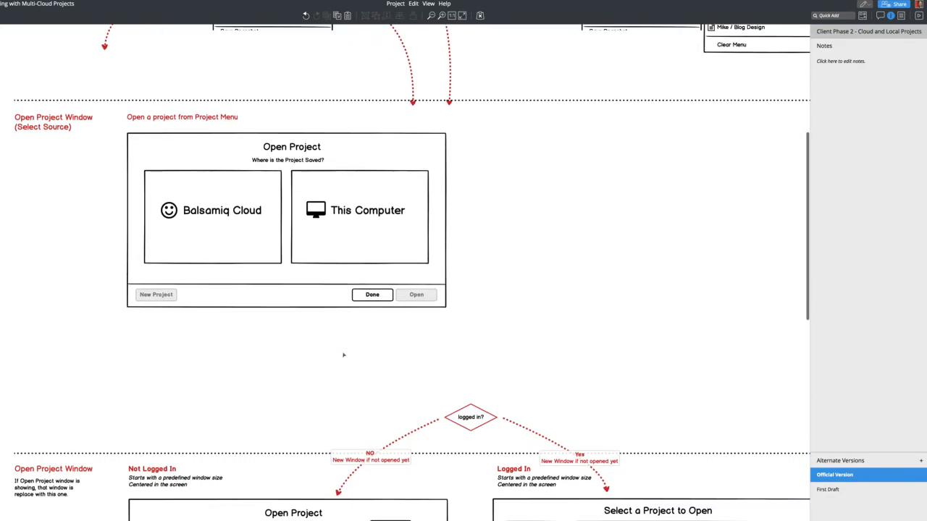
scroll(344, 355, down, 6)
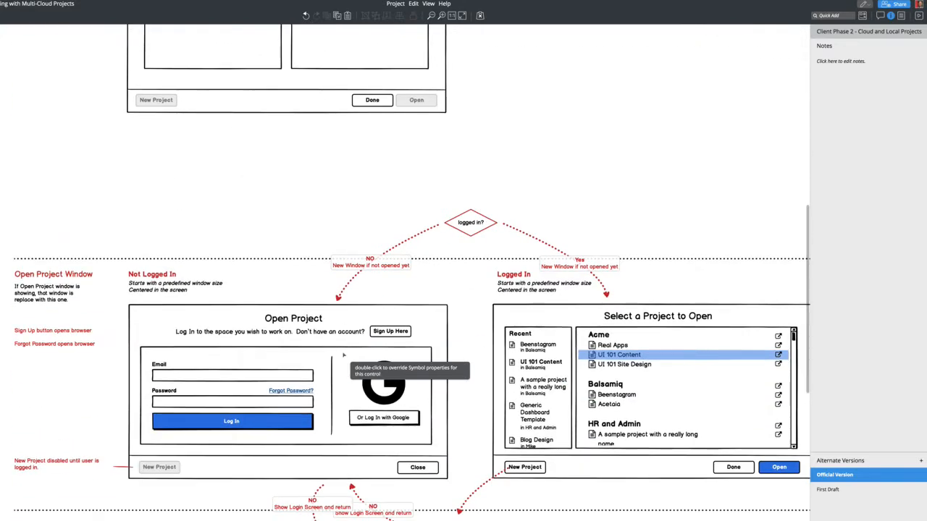
scroll(344, 355, up, 5)
scroll(344, 355, down, 6)
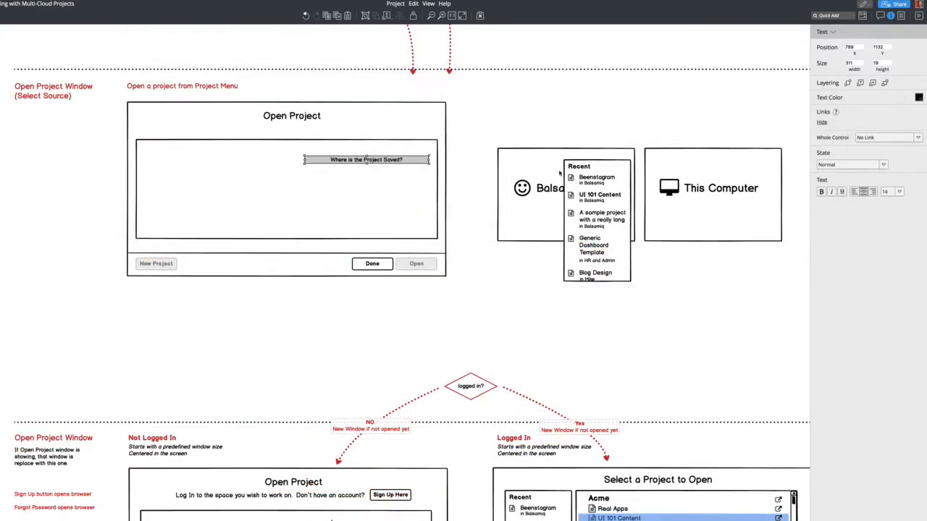
click(599, 214)
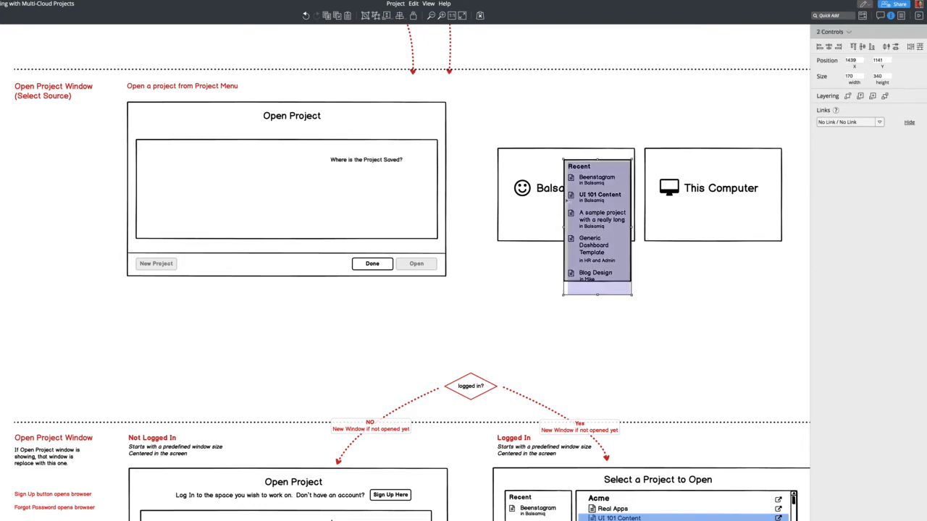
drag(599, 214, 164, 181)
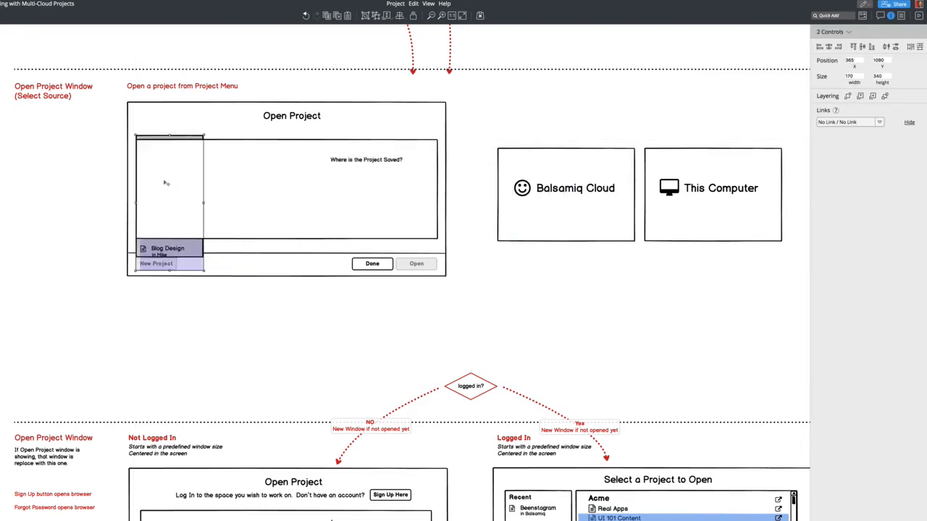
right_click(164, 181)
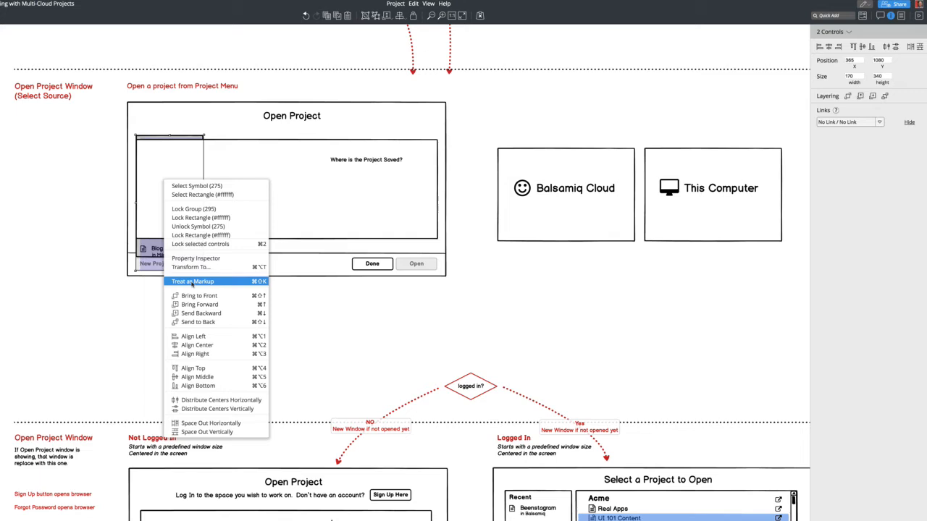
click(192, 295)
mouse_move(179, 175)
mouse_down()
mouse_move(188, 183)
mouse_move(176, 173)
mouse_up()
click(208, 306)
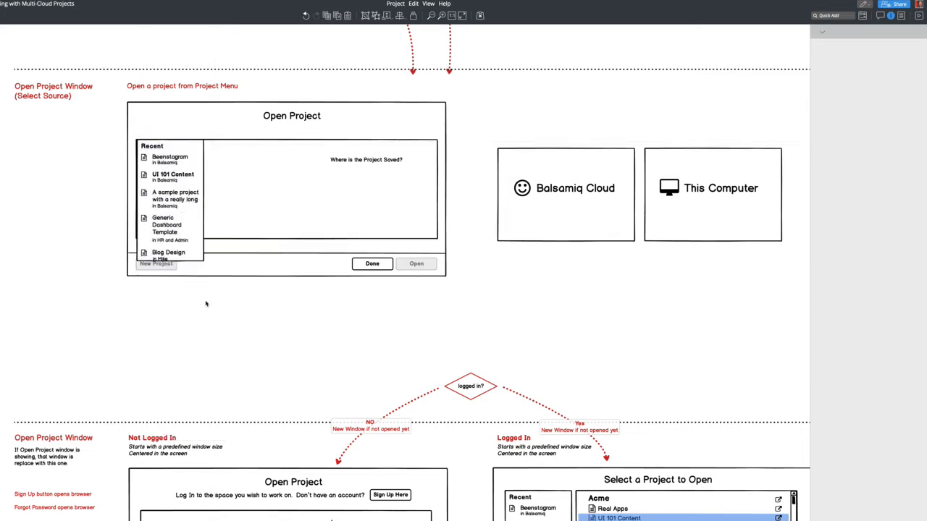
Step: Crop the Recent list group and shorten its frame to fit within the content box's height
click(188, 257)
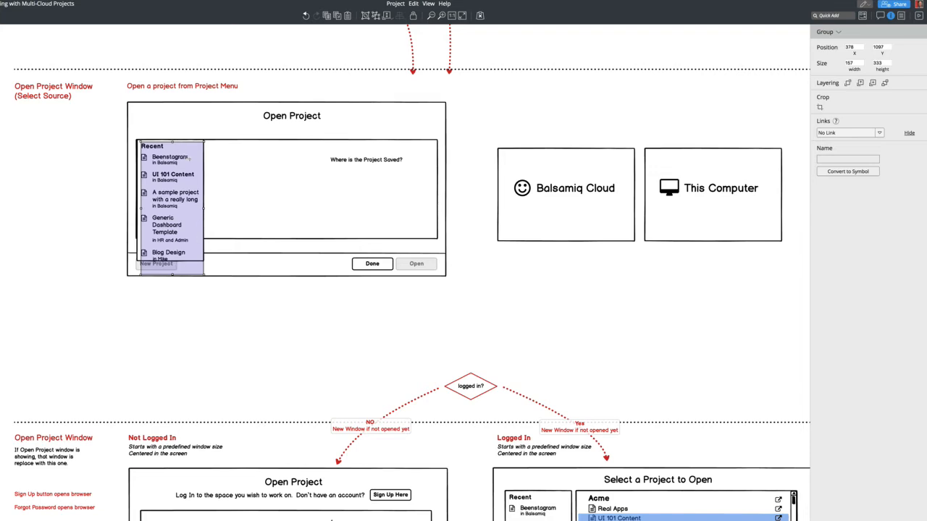
click(820, 106)
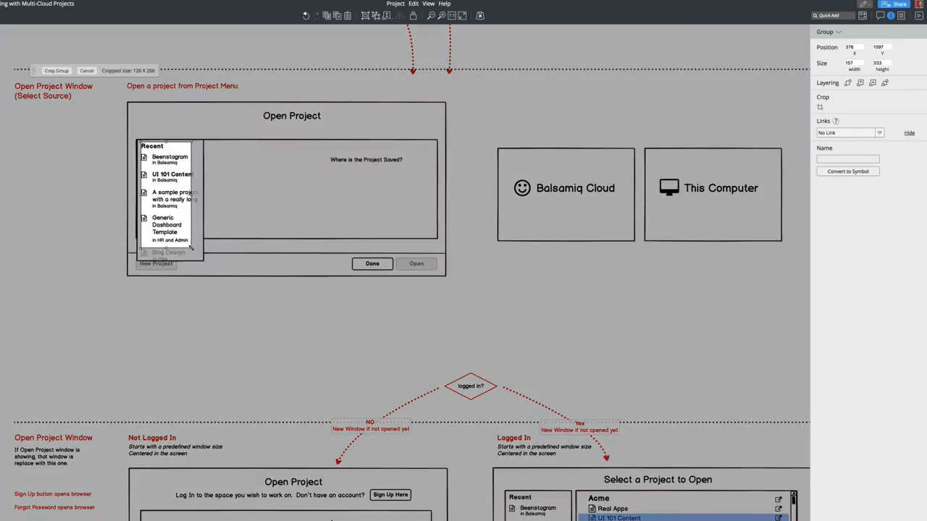
drag(191, 249, 200, 237)
key(Return)
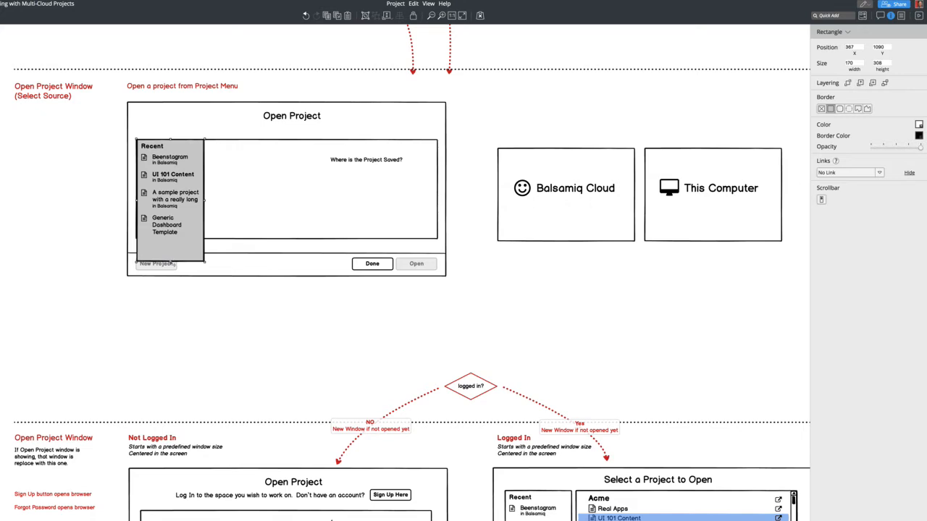
drag(171, 258, 171, 238)
Step: Place the question text and both source cards beside the Recent list, shrinking the cards to fit inside the content box
drag(388, 161, 259, 148)
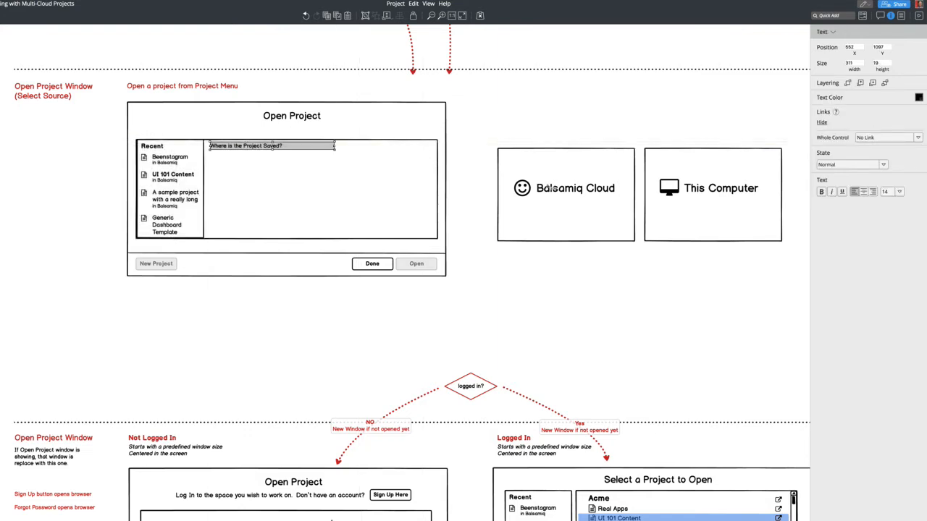
click(572, 200)
shift+click(708, 210)
drag(708, 210, 504, 216)
click(848, 96)
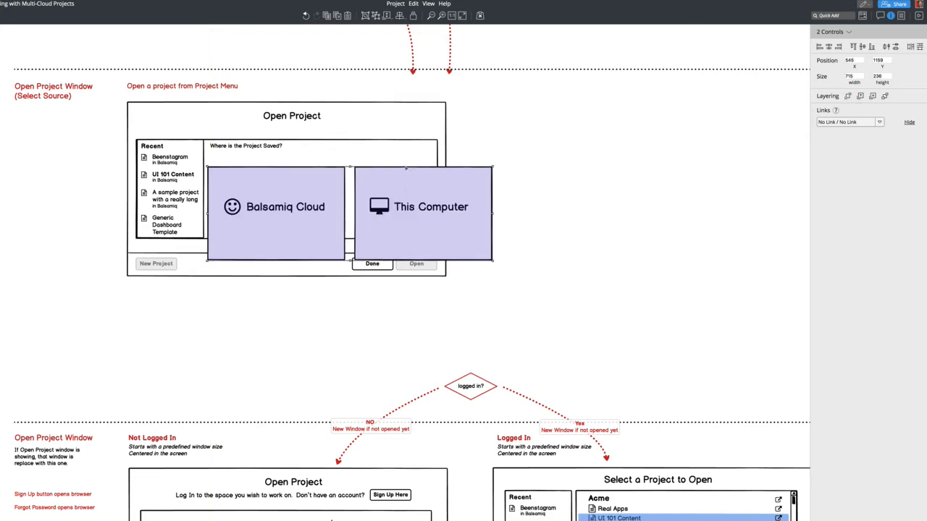
drag(492, 259, 433, 218)
Step: Replace the Recent list's frame rectangle with a V.Rule dividing the list from the source cards
click(142, 192)
click(140, 193)
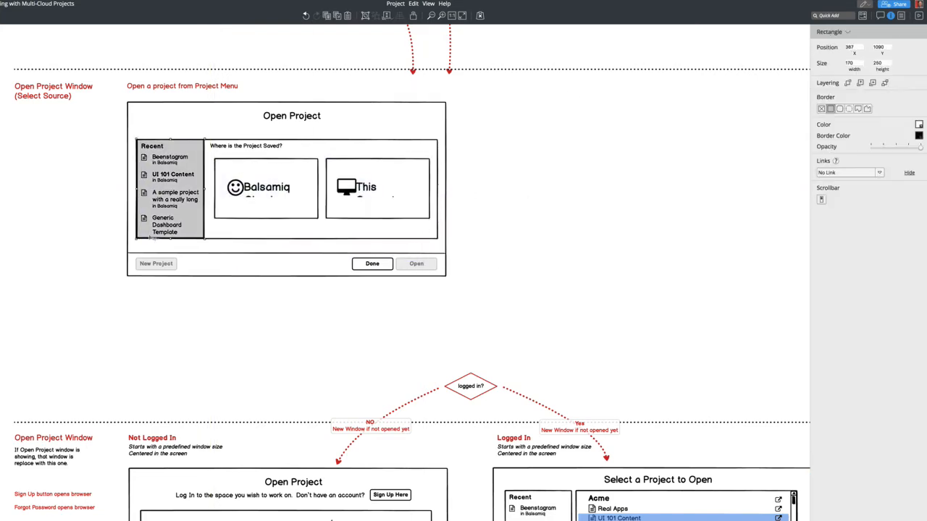
key(Delete)
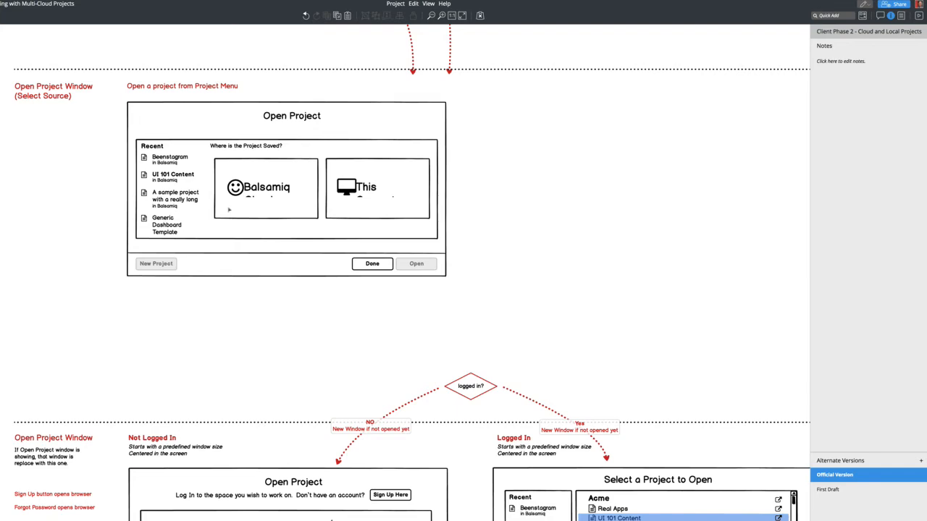
text(/)
text(vert)
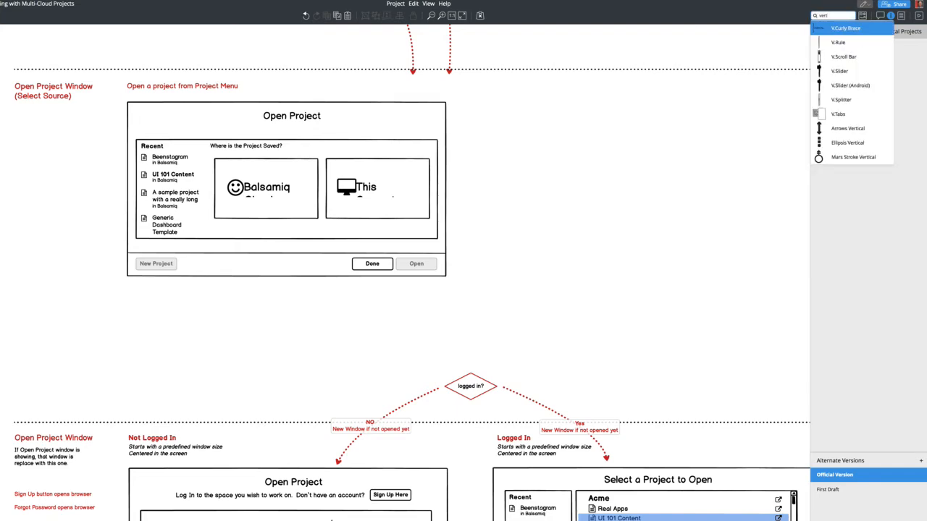
key(Down)
key(Return)
drag(13, 62, 205, 210)
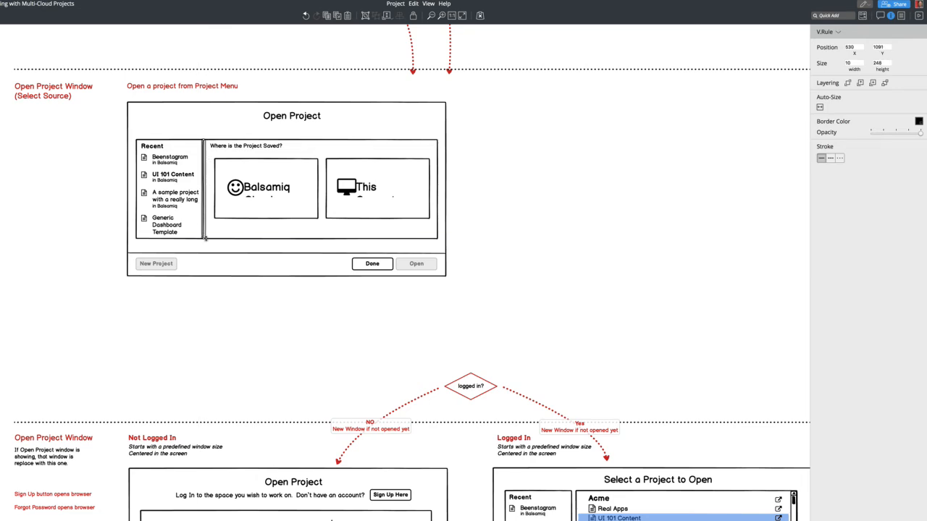
Step: Make the Balsamiq Cloud card's label box 70 px high, set its font size to 20, and shift it 10 px right
double_click(278, 191)
double_click(277, 189)
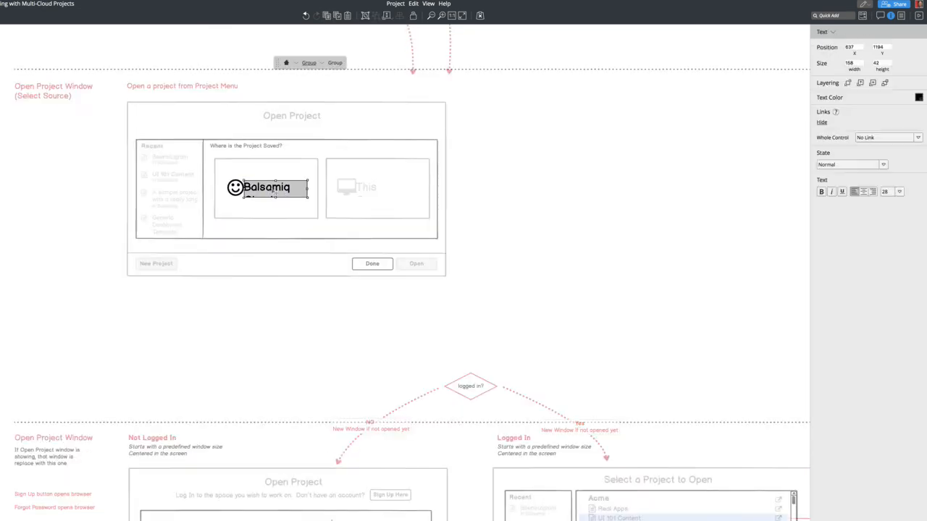
drag(275, 197, 276, 209)
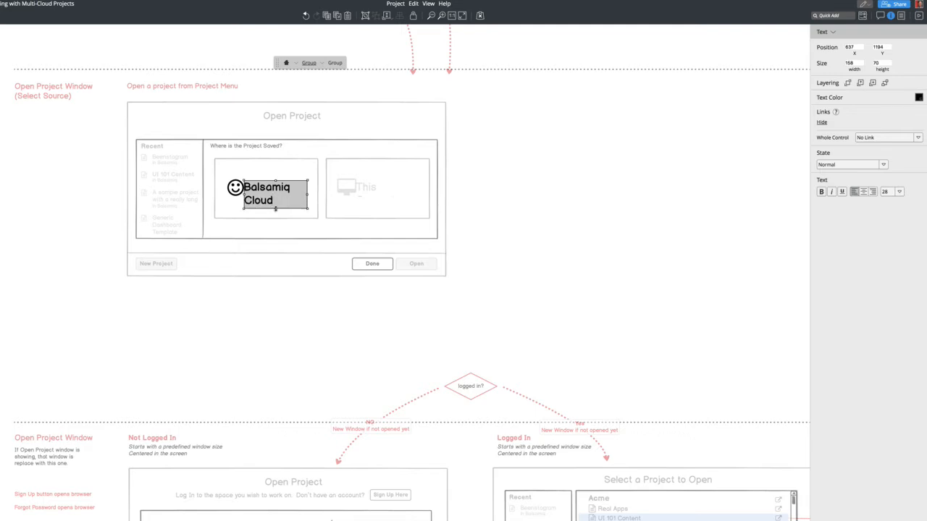
key(super+[)
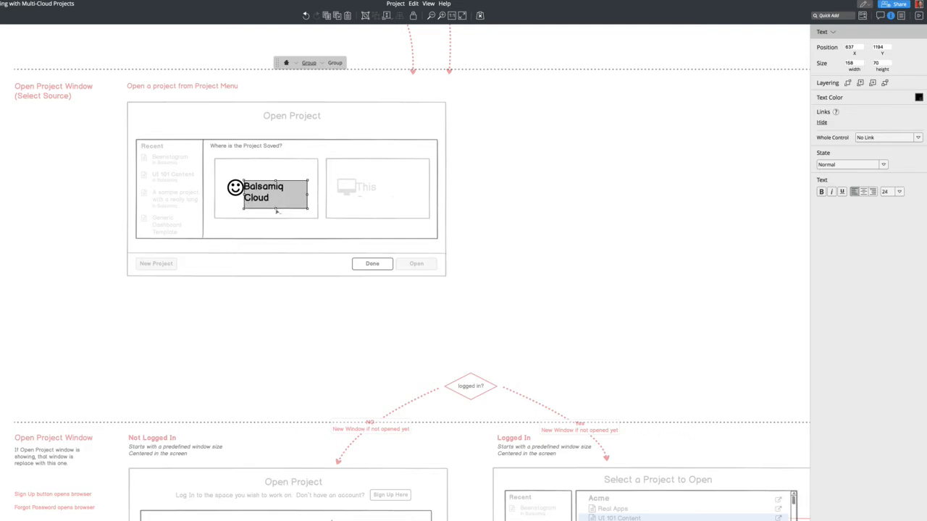
key(super+[)
key(shift+Right)
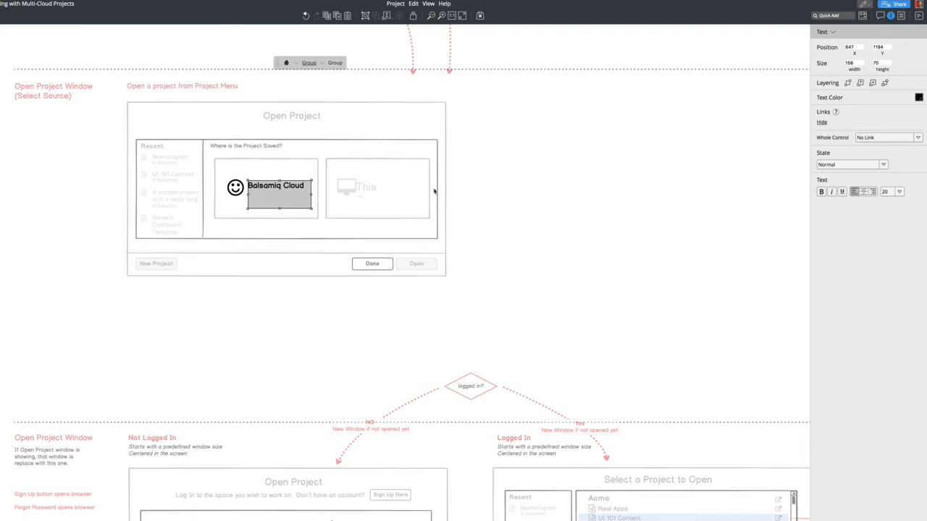
Step: Match the This Computer card's label to the cloud label, with font size 20 and a width of 158 px
click(490, 201)
double_click(371, 190)
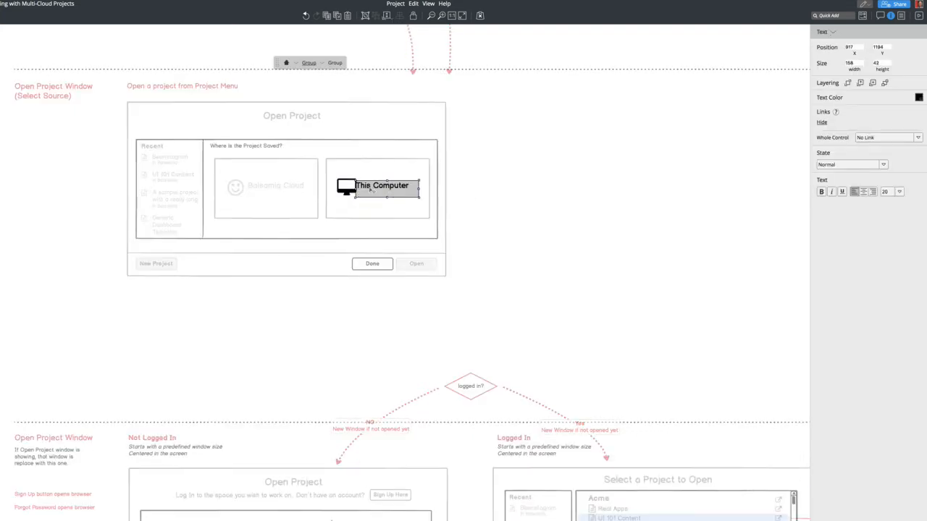
click(492, 181)
Step: Nudge the Balsamiq Cloud and This Computer cards slightly left inside the content box
click(290, 143)
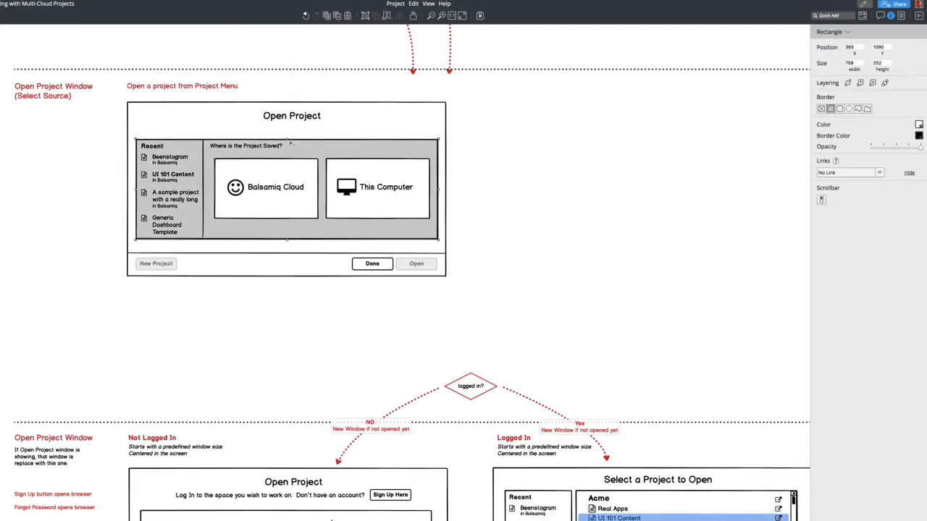
double_click(290, 143)
click(290, 146)
drag(337, 150, 430, 155)
drag(287, 201, 286, 200)
drag(385, 190, 382, 191)
Step: Move the "Where is the Project Saved?" text from above the source cards to centred beneath the Open Project title
click(301, 187)
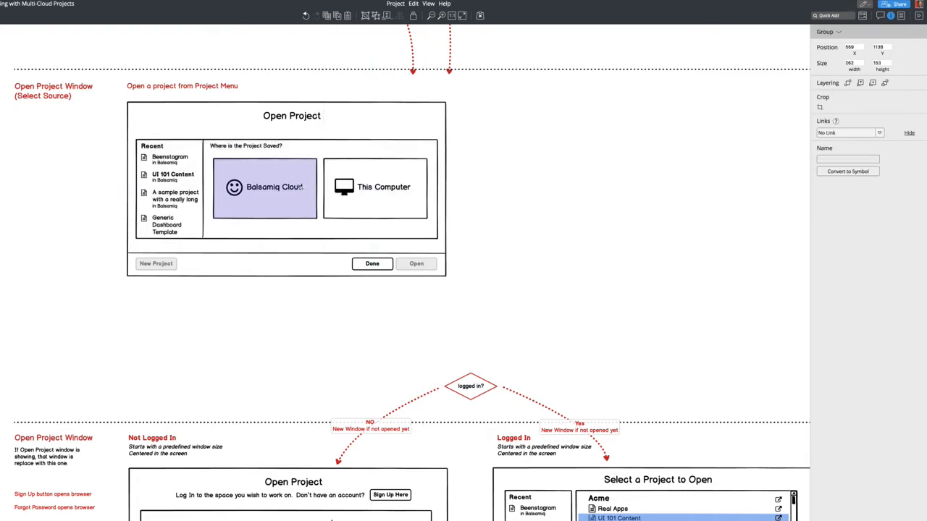
shift+click(346, 189)
right_click(346, 190)
click(397, 311)
drag(286, 146, 289, 150)
drag(435, 150, 427, 150)
key(Escape)
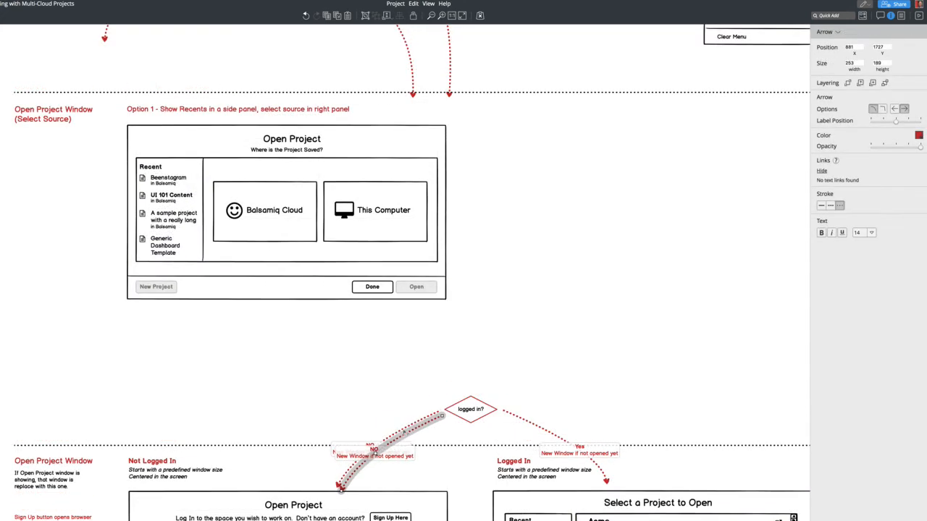
Step: Copy the NO arrow, run it from below the Open Project window to the login diamond, and label it "If User Selects Balsamiq Cloud"
drag(408, 433, 249, 253)
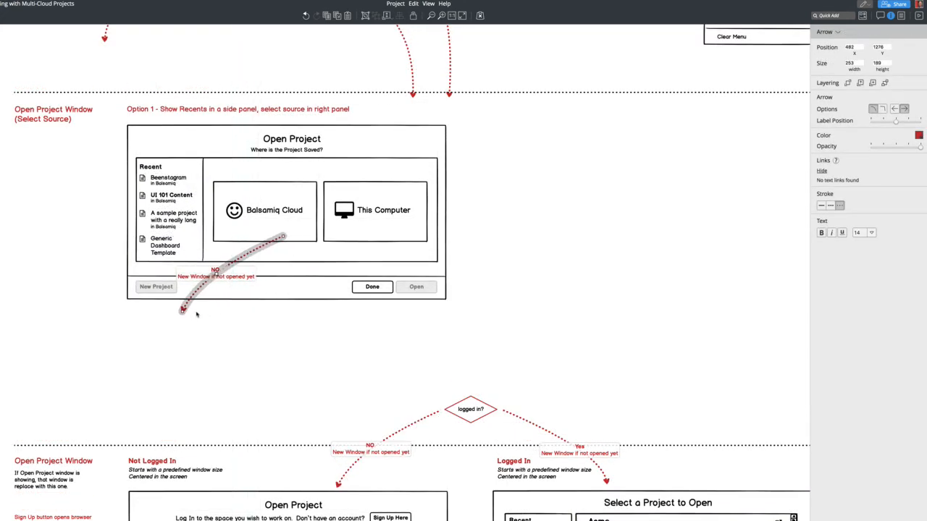
drag(182, 310, 464, 395)
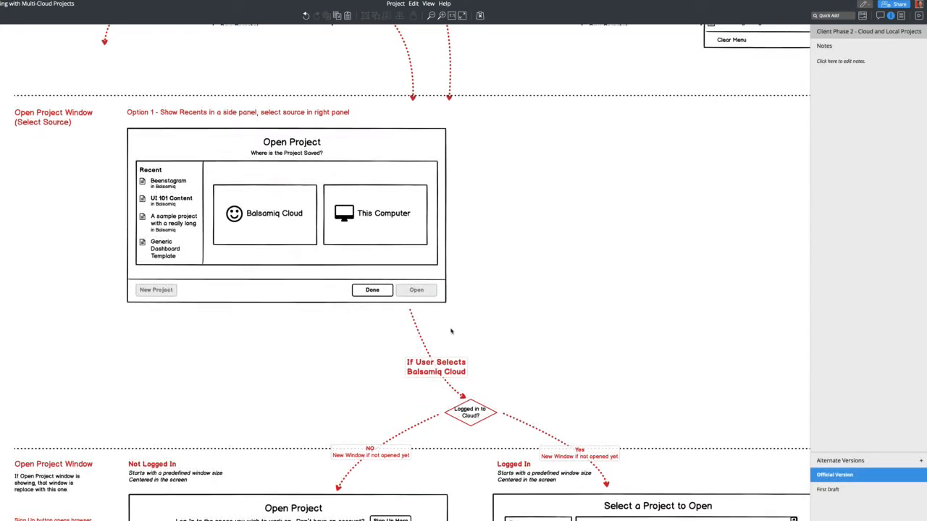
scroll(451, 331, down, 3)
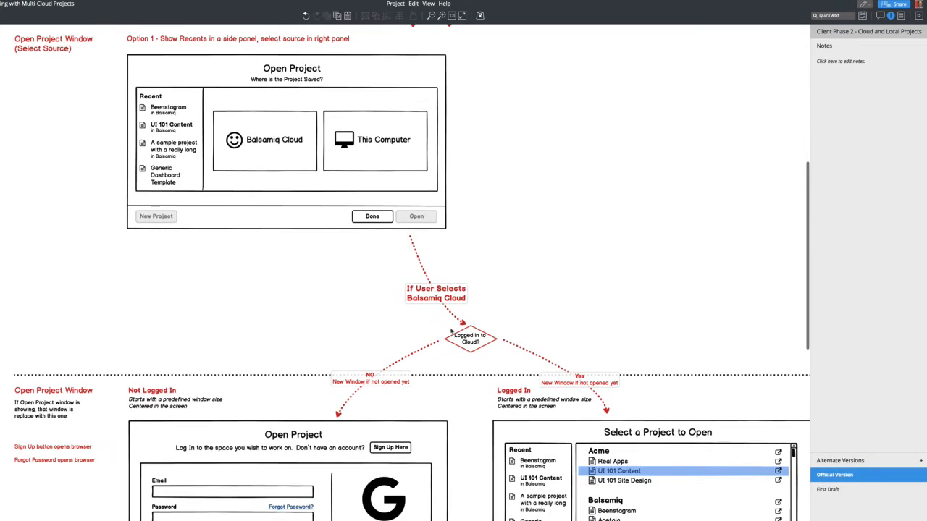
Step: Duplicate the Balsamiq Cloud arrow, curve it toward the empty area beside the Open Project window, and relabel it "If User Selects This Computer"
click(461, 302)
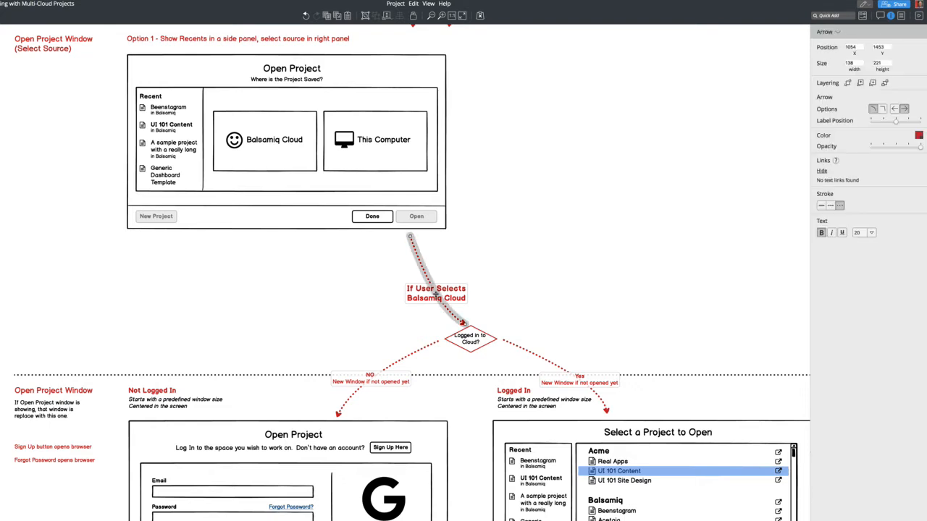
key(super+d)
drag(475, 326, 587, 144)
drag(543, 187, 543, 152)
double_click(506, 169)
text(This Computer)
click(577, 126)
Step: Place a Window control at the end of the This Computer arrow, titled "Open Project" and without a footer bar
scroll(578, 126, right, 2)
scroll(579, 151, up, 2)
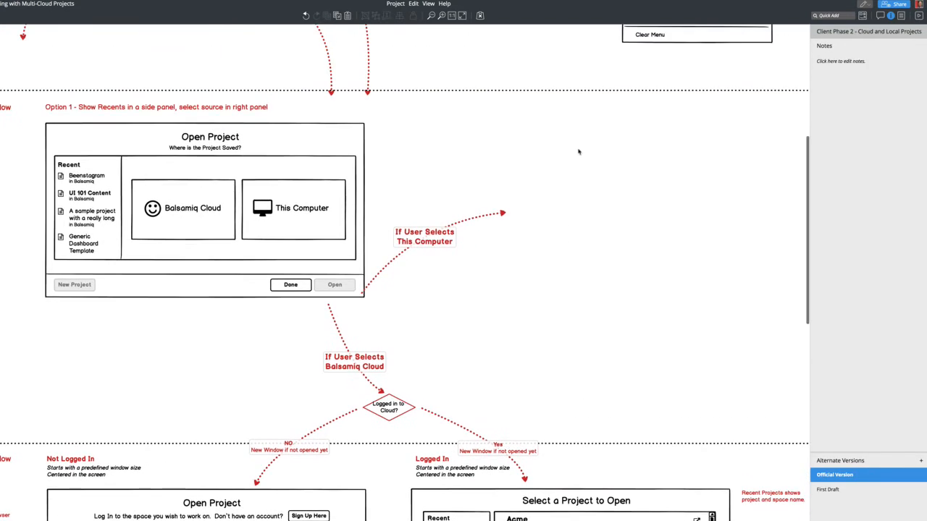
text(/window)
key(Return)
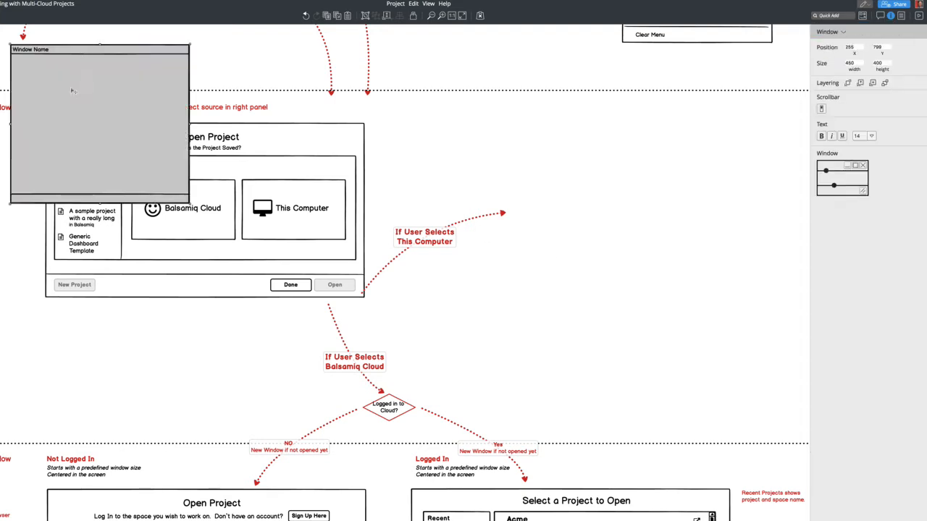
drag(73, 90, 587, 174)
double_click(588, 174)
text(Mac Ope Project)
key(Return)
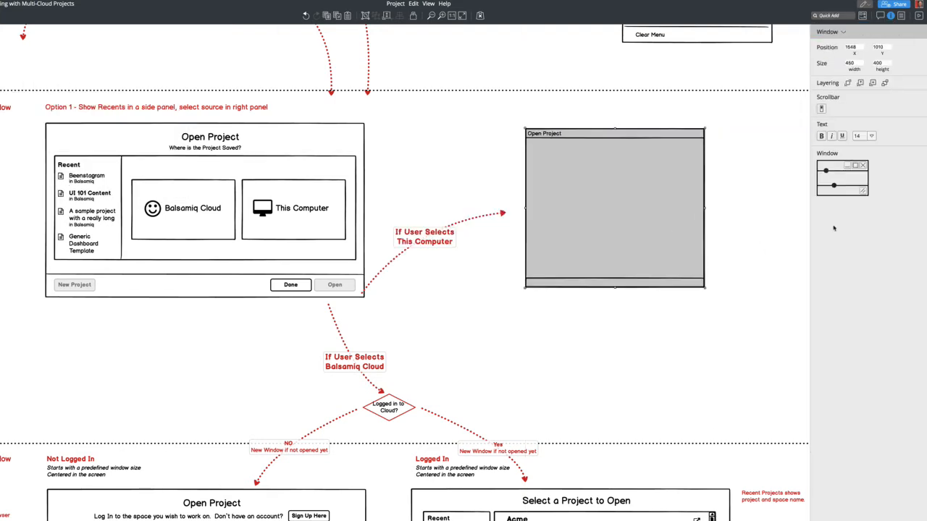
drag(833, 186, 834, 195)
Step: Add an italic, centre-aligned "Mac File Browser" text in the middle of the new window
text(/label)
key(Return)
drag(23, 50, 612, 207)
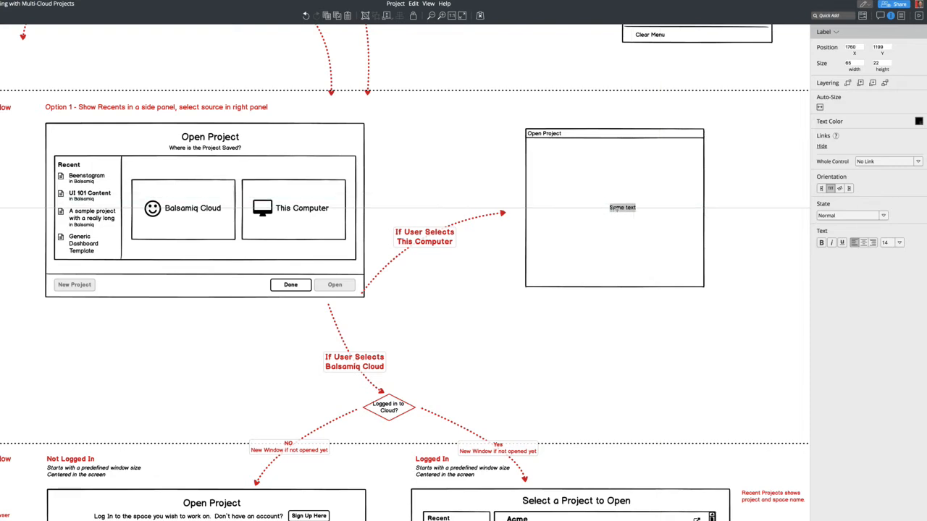
double_click(612, 208)
text(Mac)
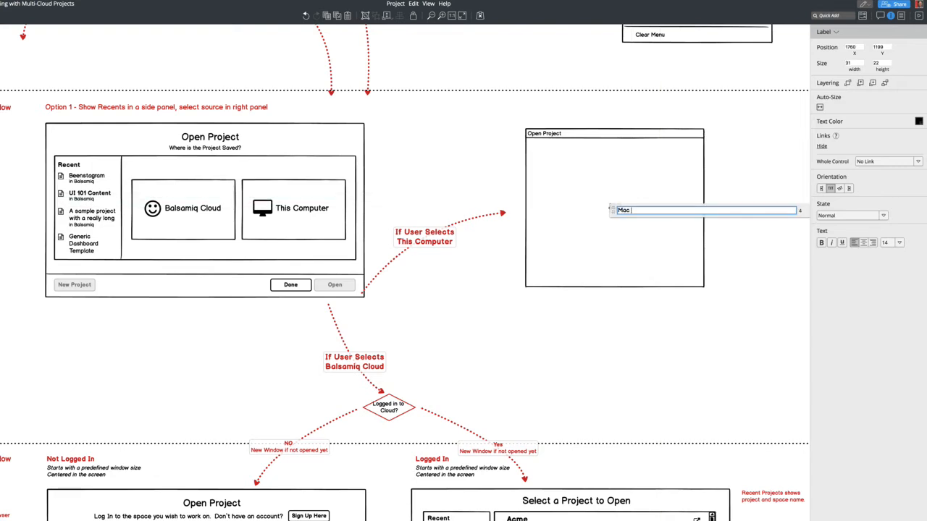
text( File Brow)
text(ser)
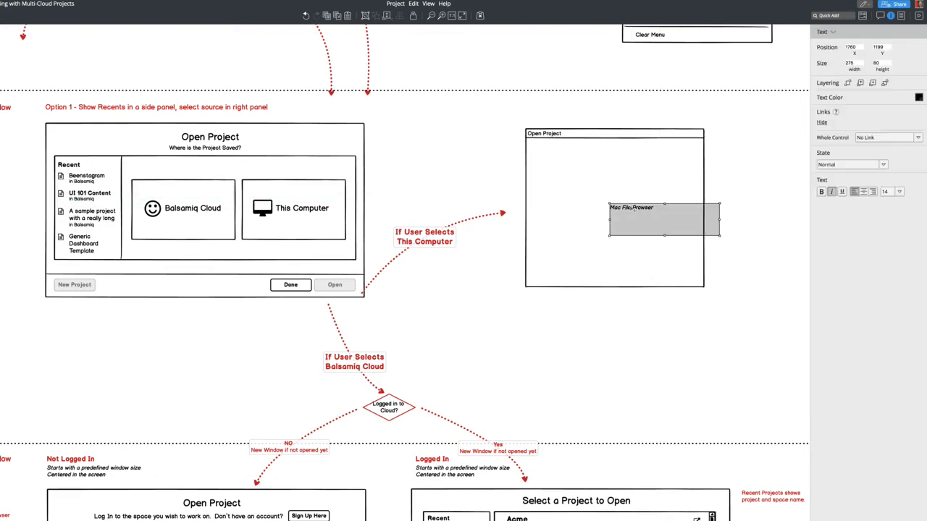
drag(664, 219, 615, 202)
click(863, 191)
click(617, 352)
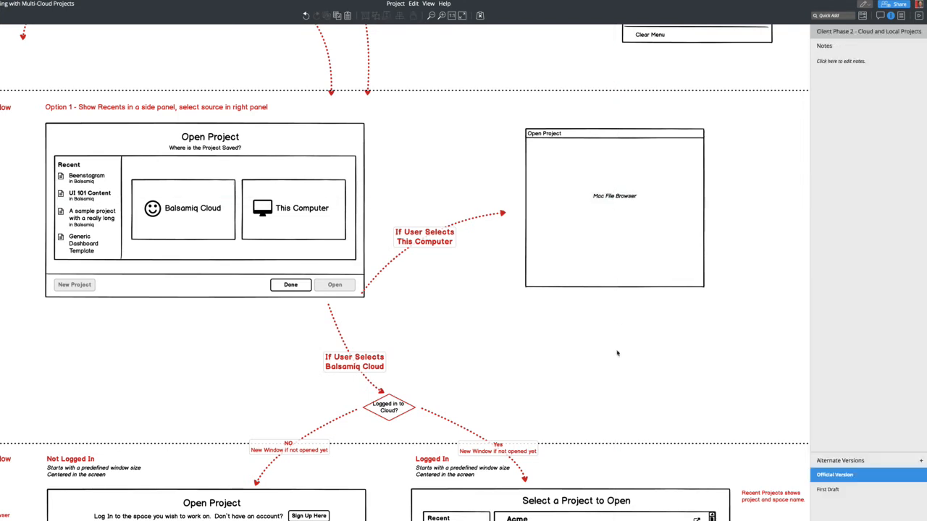
Step: Paste the Done and Open buttons into the new window's lower right corner and give the window a footer bar tall enough to hold them
key(ctrl+v)
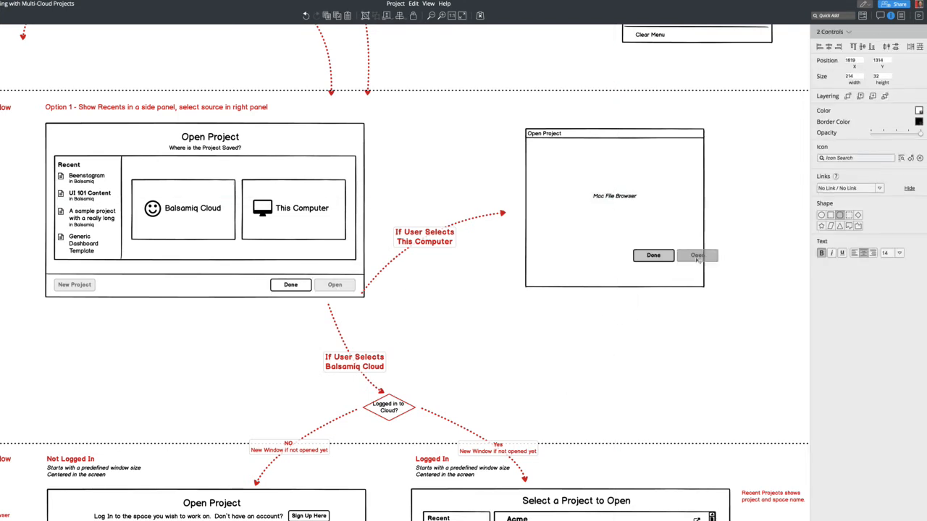
drag(693, 256, 678, 276)
click(688, 246)
click(753, 196)
mouse_move(834, 186)
mouse_down()
mouse_move(842, 186)
mouse_move(831, 172)
mouse_up()
click(622, 200)
click(596, 140)
click(499, 221)
click(487, 216)
Step: Copy the red caption above the Mac File Browser window and change its text to "Open Desktop File Browser Dialog"
click(139, 109)
drag(139, 109, 614, 108)
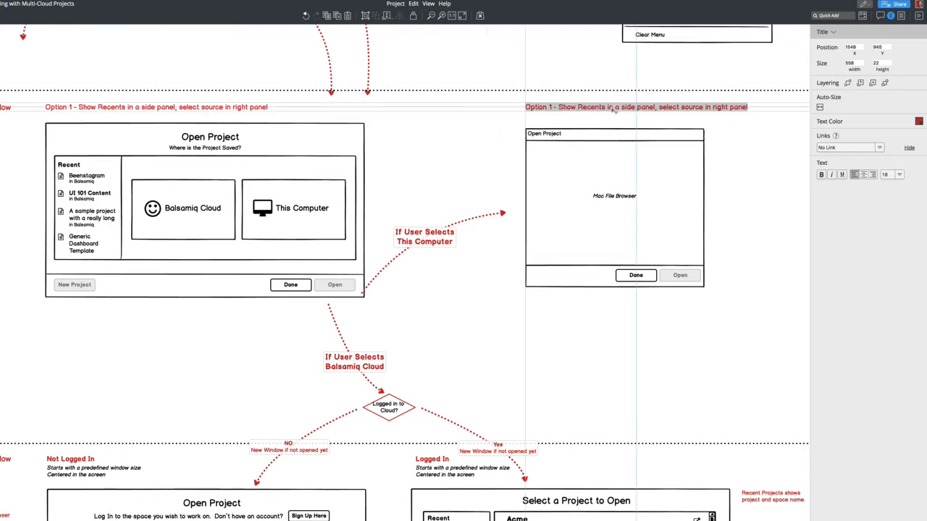
double_click(613, 109)
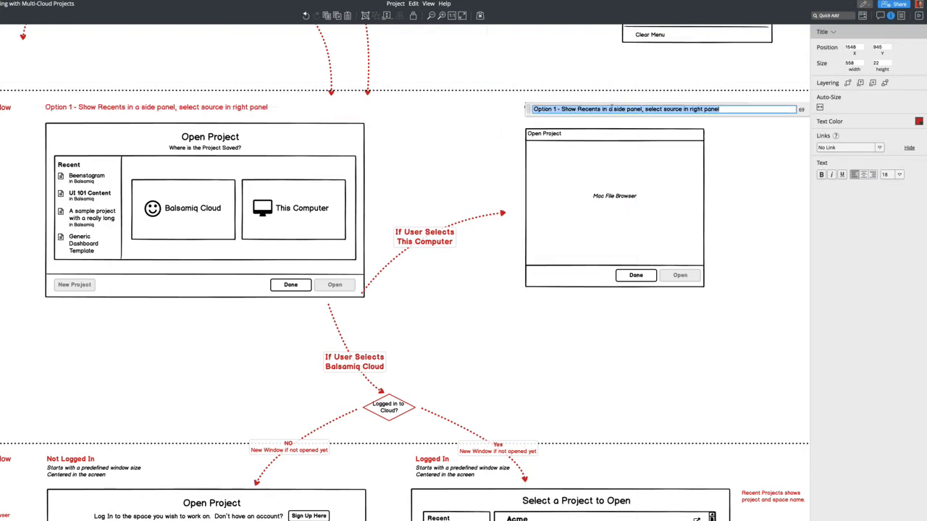
text(Open D)
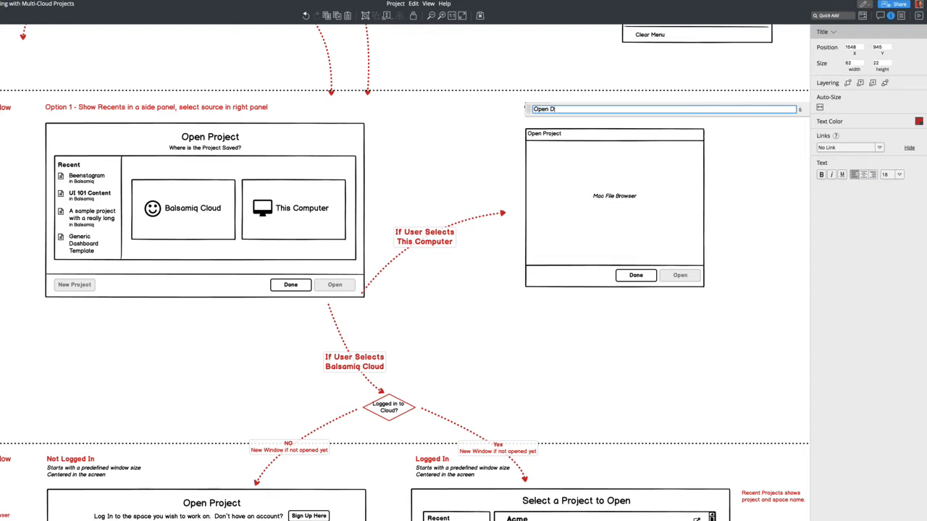
text(esktop File Browser Dialog)
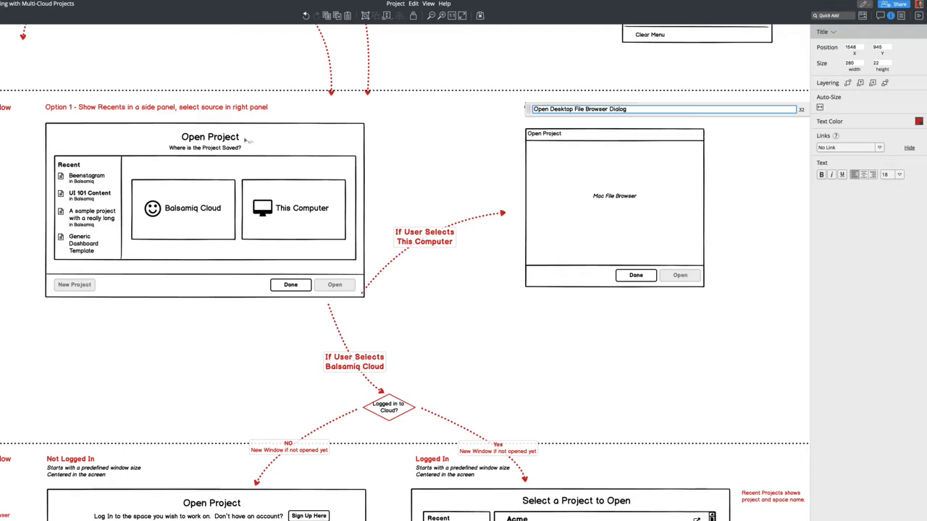
Step: Remove the "Option 1 - " prefix from the caption above the source-selection window
double_click(239, 109)
drag(85, 109, 53, 109)
key(BackSpace)
click(427, 144)
Step: Move the starts of the two selection arrows onto their source cards, Balsamiq Cloud and This Computer
scroll(354, 323, down, 2)
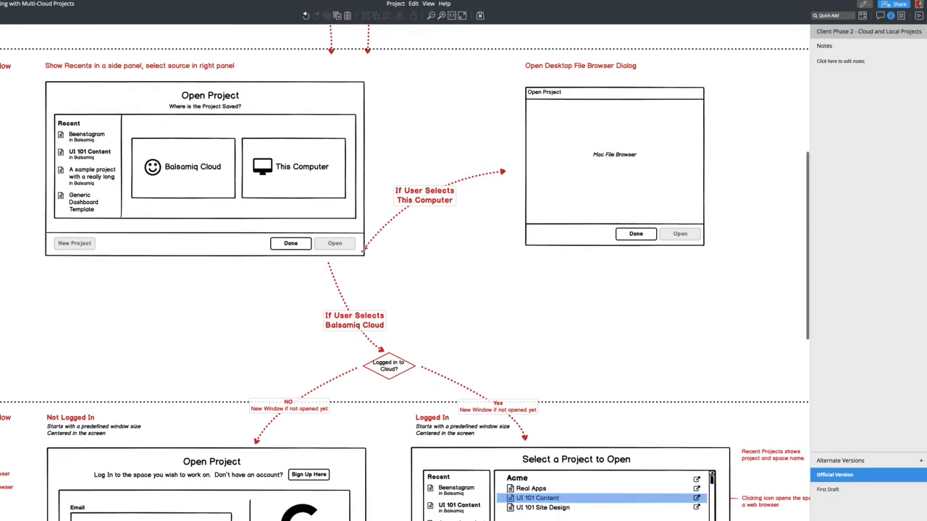
click(364, 248)
click(332, 270)
drag(329, 265, 223, 201)
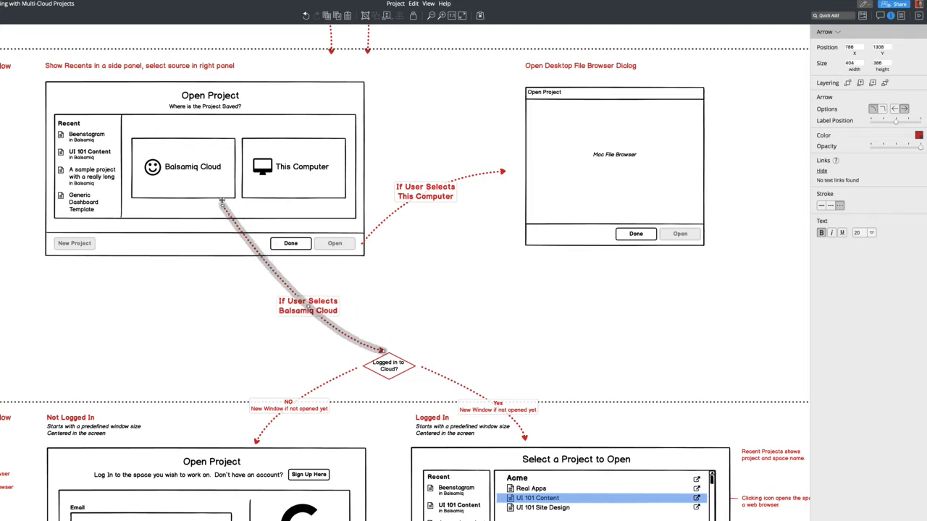
click(394, 234)
drag(364, 249, 346, 190)
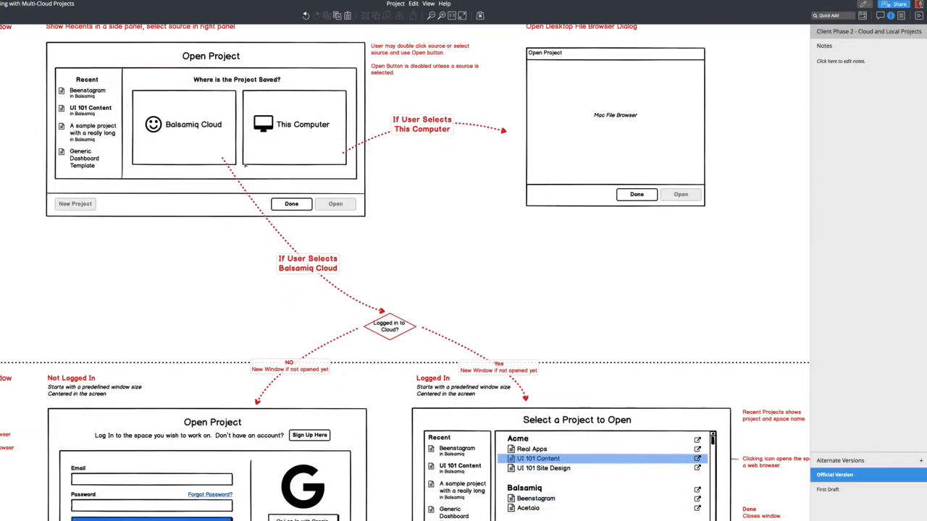
Step: Review the flow from the source-selection window through the login, project selection and space selection windows
scroll(244, 165, right, 2)
scroll(245, 165, up, 4)
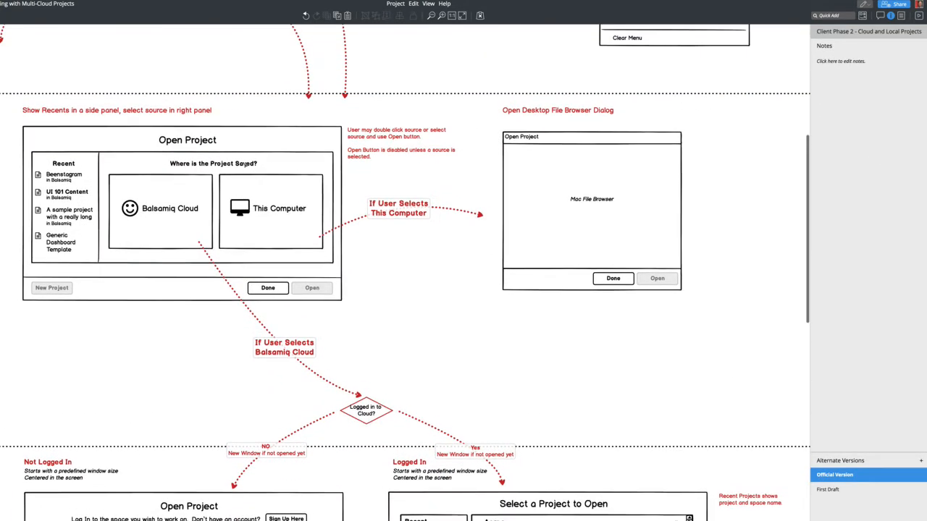
scroll(232, 174, down, 2)
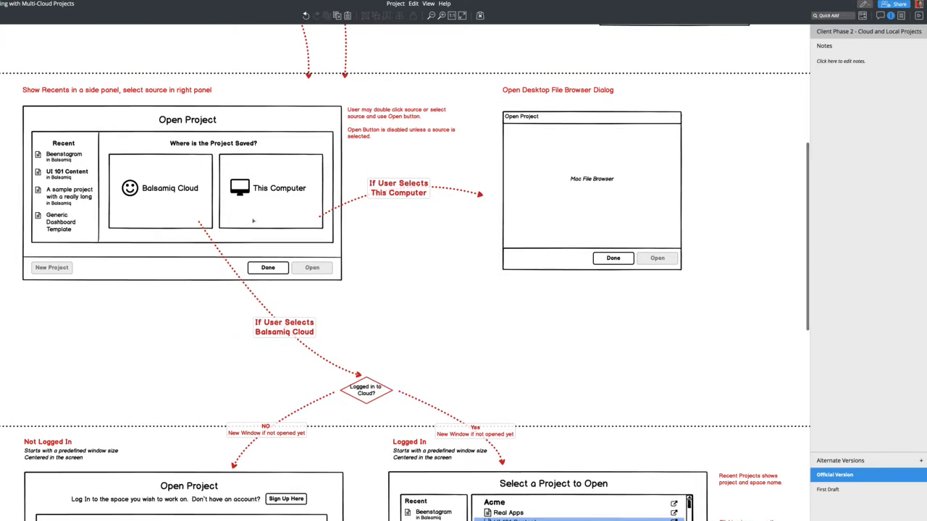
scroll(297, 193, down, 5)
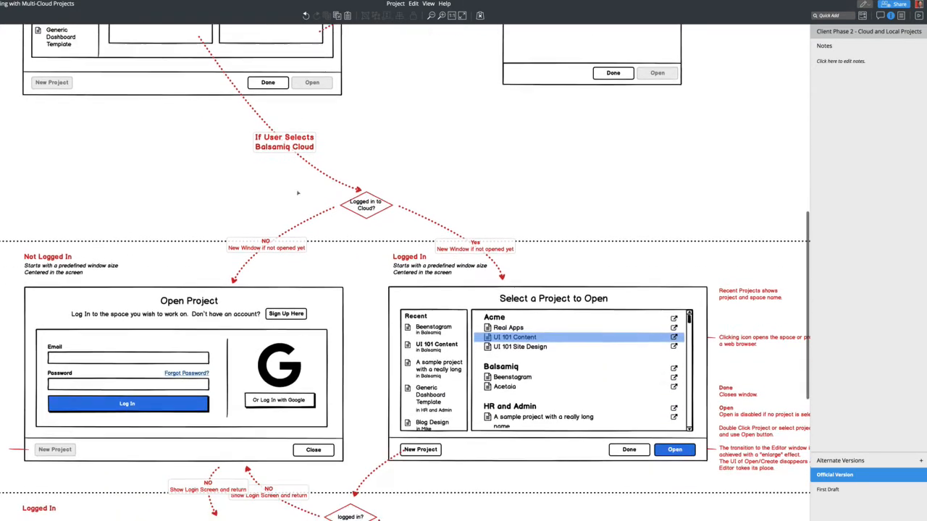
scroll(297, 193, up, 3)
scroll(554, 309, down, 4)
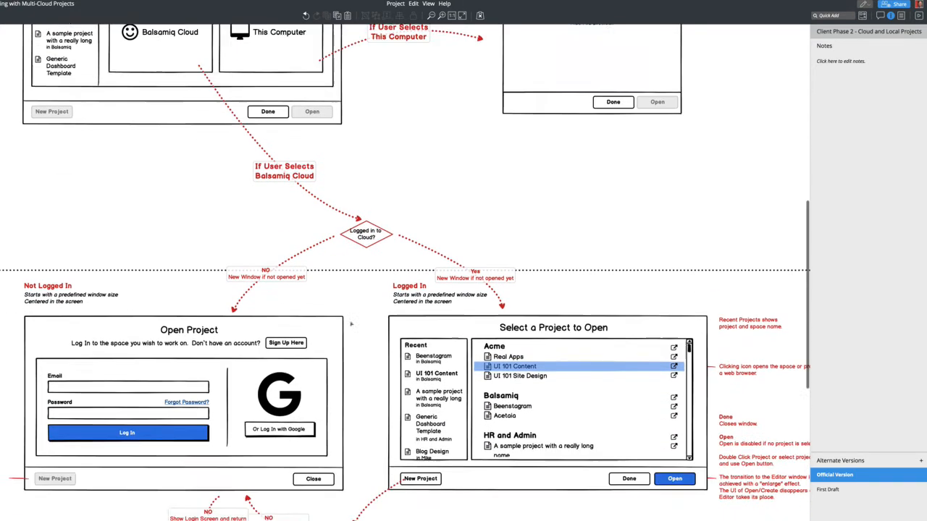
scroll(553, 308, down, 2)
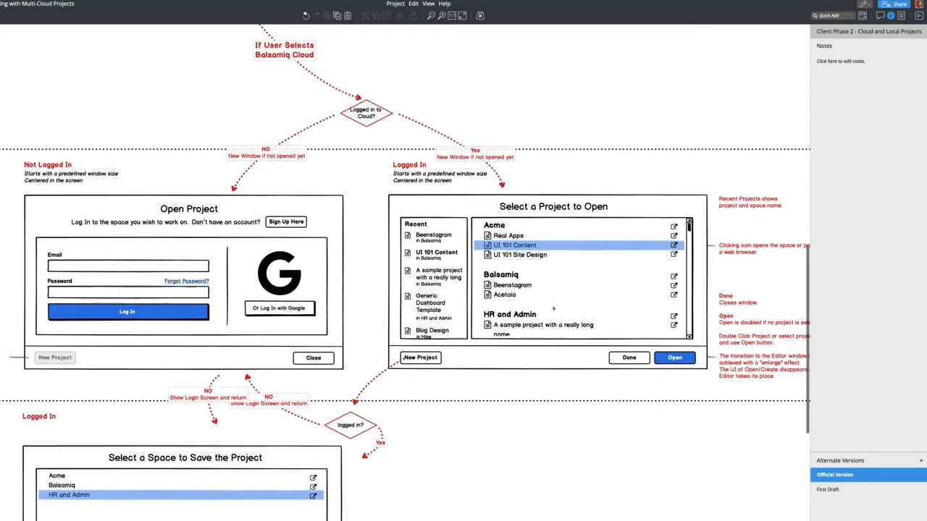
scroll(483, 216, down, 4)
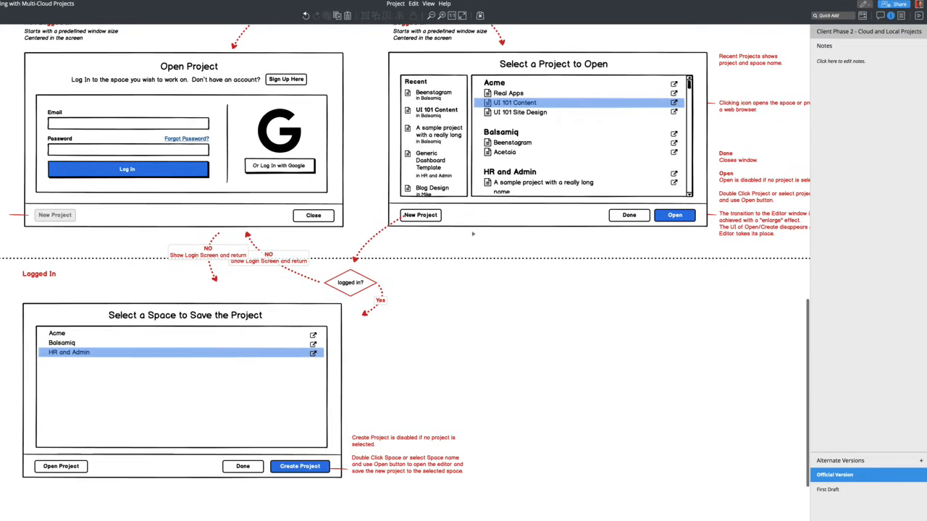
scroll(250, 124, up, 3)
scroll(250, 124, up, 2)
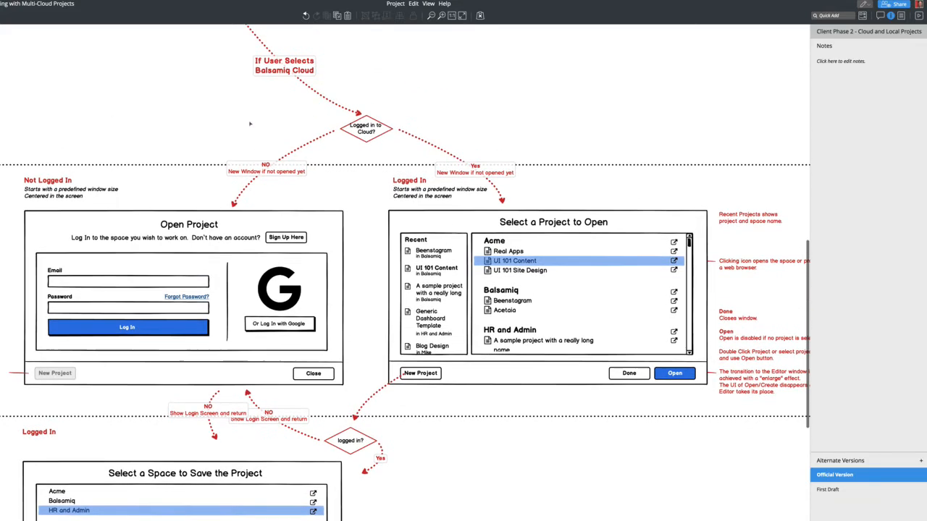
scroll(237, 224, up, 6)
scroll(238, 292, down, 5)
scroll(238, 292, down, 2)
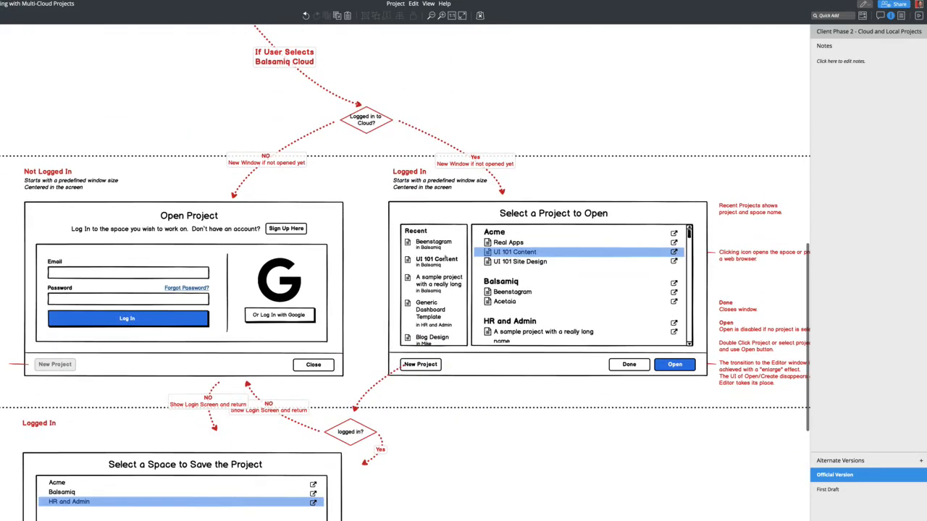
Step: Add a back arrow beside the login form in the Not Logged In window
scroll(270, 265, left, 3)
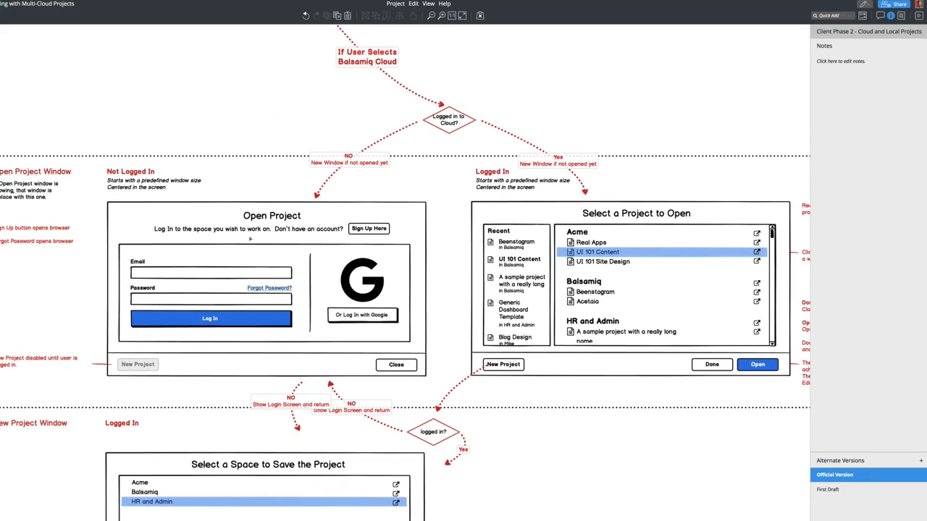
text(back)
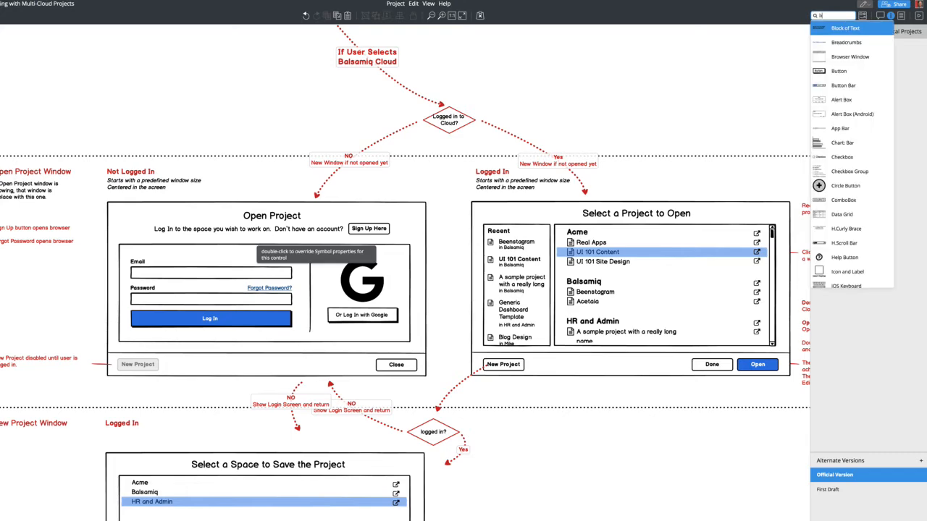
key(Return)
drag(19, 54, 114, 290)
click(166, 135)
scroll(188, 150, up, 4)
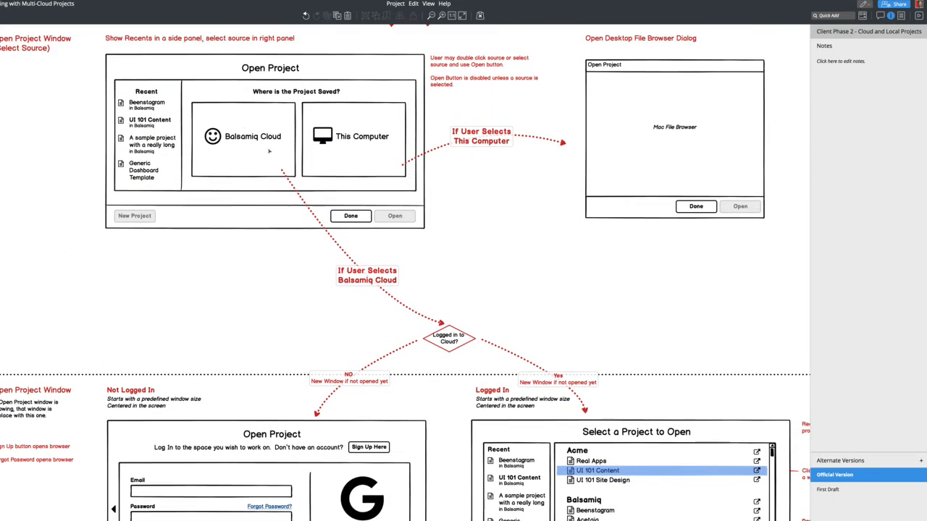
scroll(369, 354, down, 3)
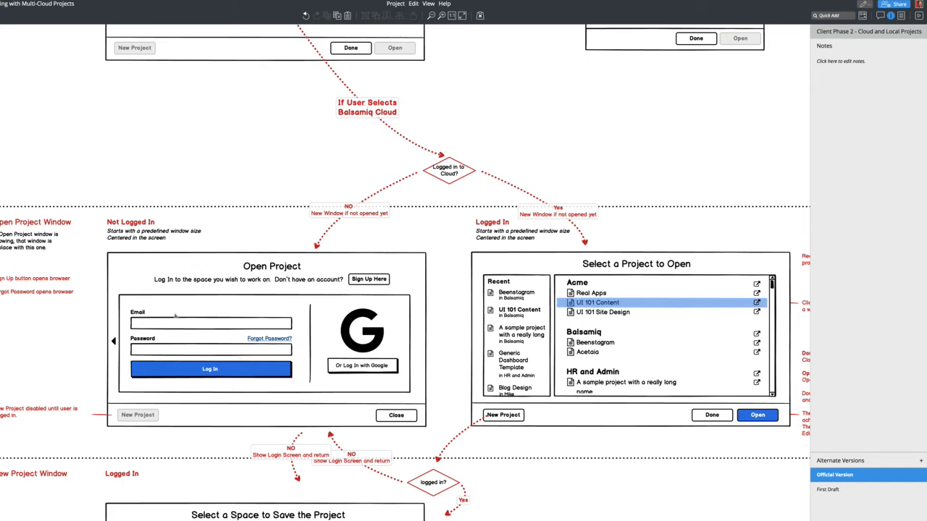
Step: Place copies of the login window's back arrow beside the project list and beside the space list
click(113, 342)
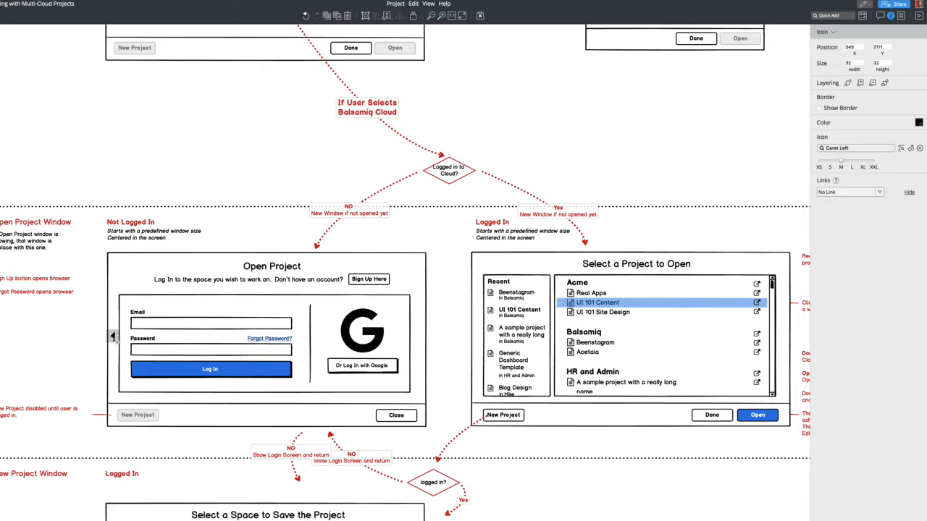
drag(113, 337, 478, 333)
scroll(402, 357, down, 3)
scroll(407, 294, up, 8)
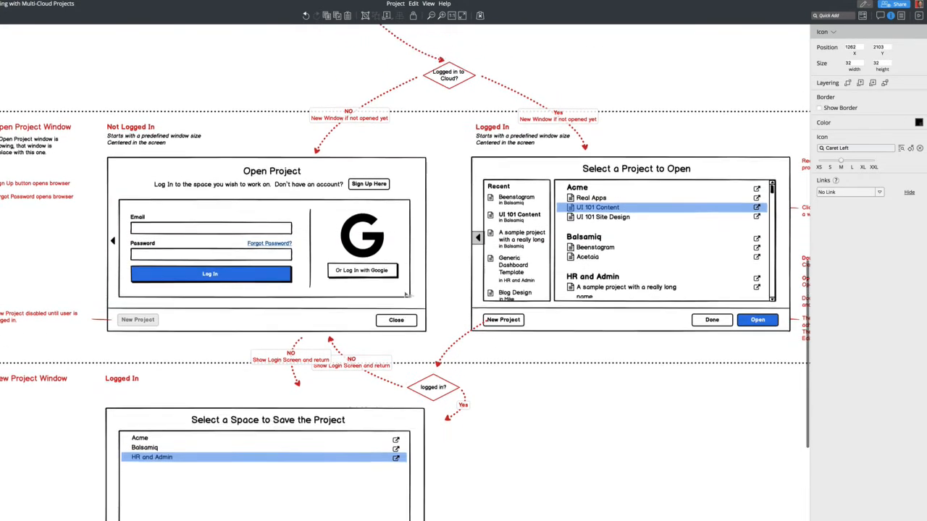
scroll(406, 294, up, 1)
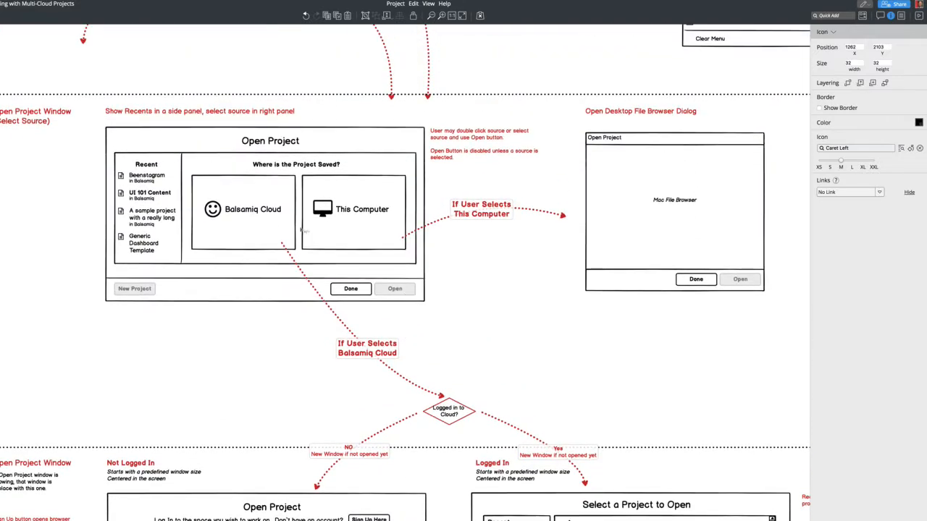
scroll(267, 246, down, 15)
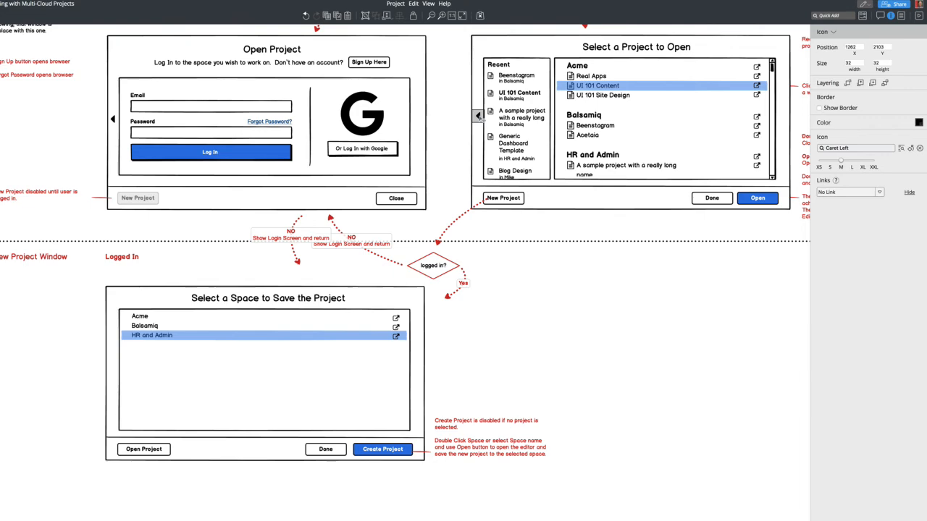
drag(481, 116, 119, 368)
click(90, 353)
Step: Move the Select a Space window down and place a copy of the source-selection window above it, aligned with it
scroll(90, 353, up, 5)
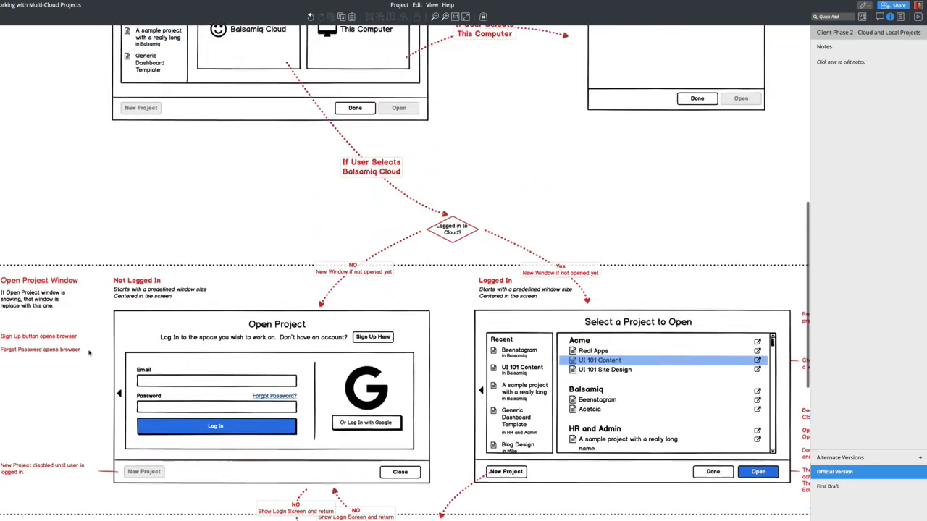
scroll(89, 353, up, 3)
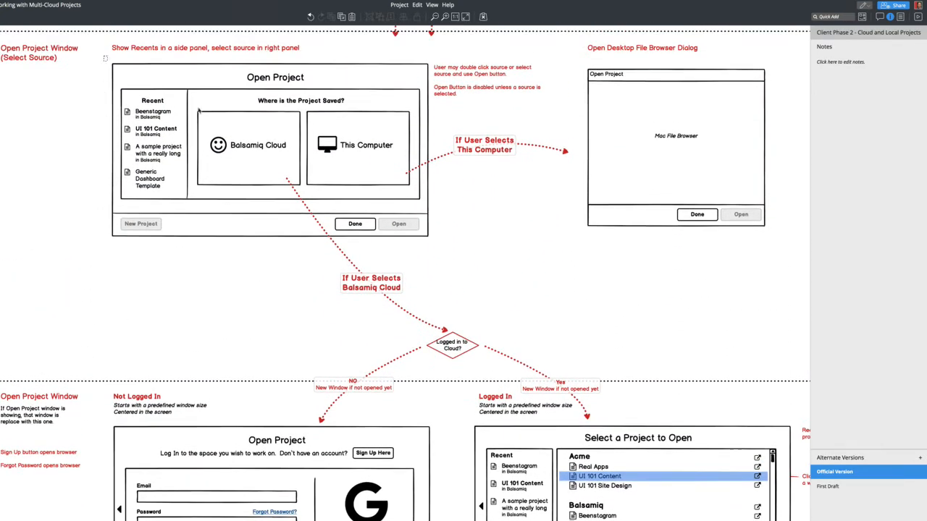
drag(198, 110, 354, 225)
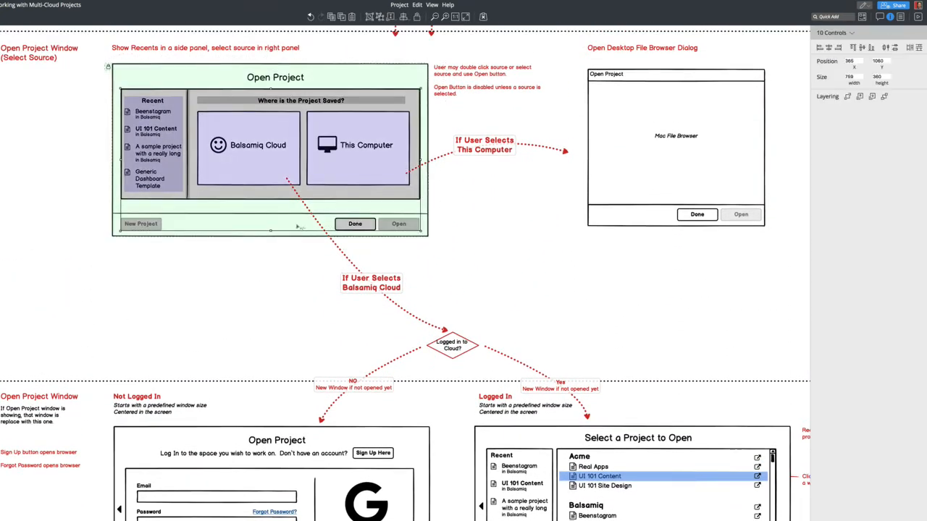
scroll(223, 221, down, 8)
drag(97, 184, 551, 374)
drag(310, 243, 310, 485)
key(super+v)
drag(251, 128, 255, 330)
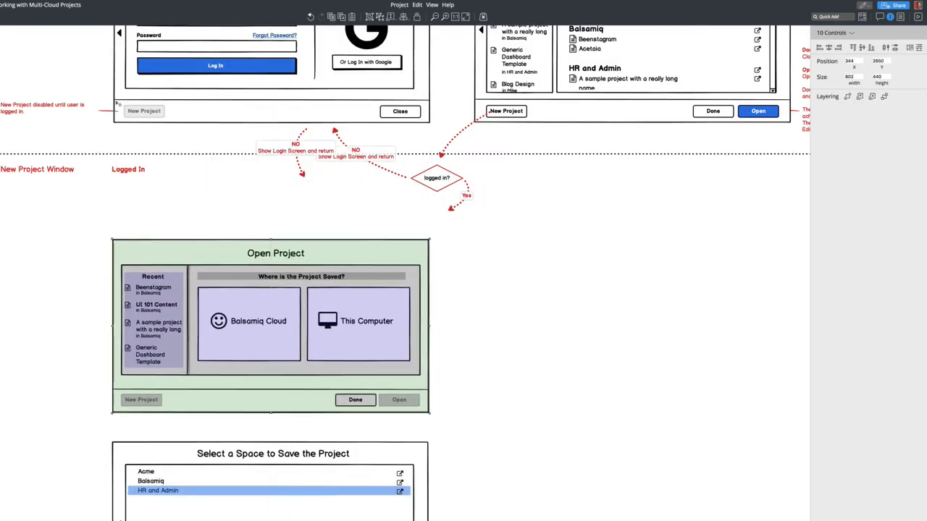
Step: Move the Logged In label above the space window and add a matching "Select Source" label above the copied window
drag(123, 170, 127, 229)
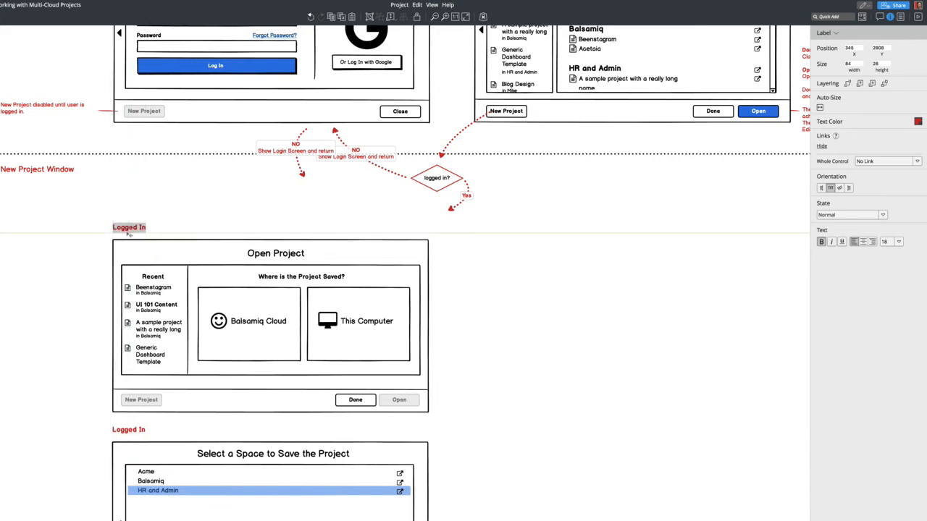
text(Select Source)
click(114, 205)
Step: Delete the Recent projects list from the copied source-selection window
scroll(112, 205, up, 10)
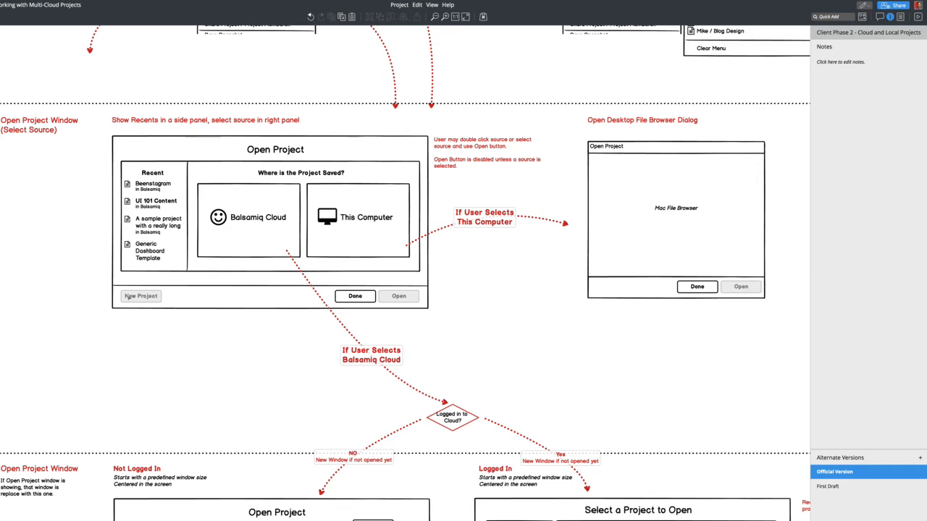
scroll(113, 207, down, 10)
scroll(127, 274, down, 2)
click(128, 273)
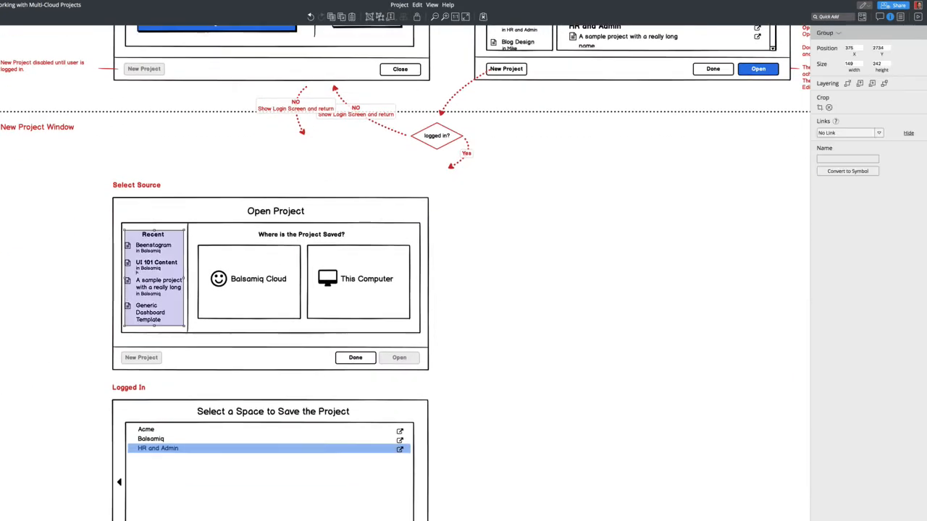
key(Delete)
click(147, 293)
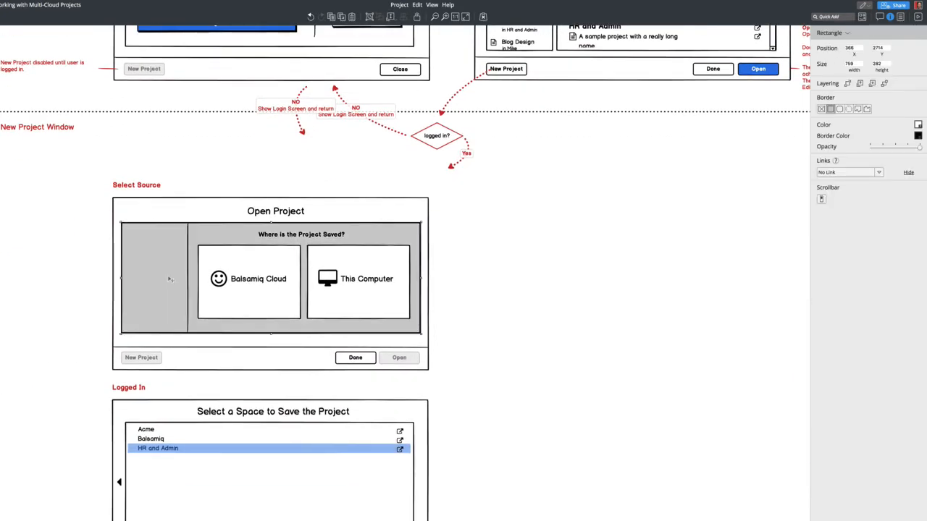
Step: Override the copied window's title with "New Project"
double_click(270, 213)
click(264, 212)
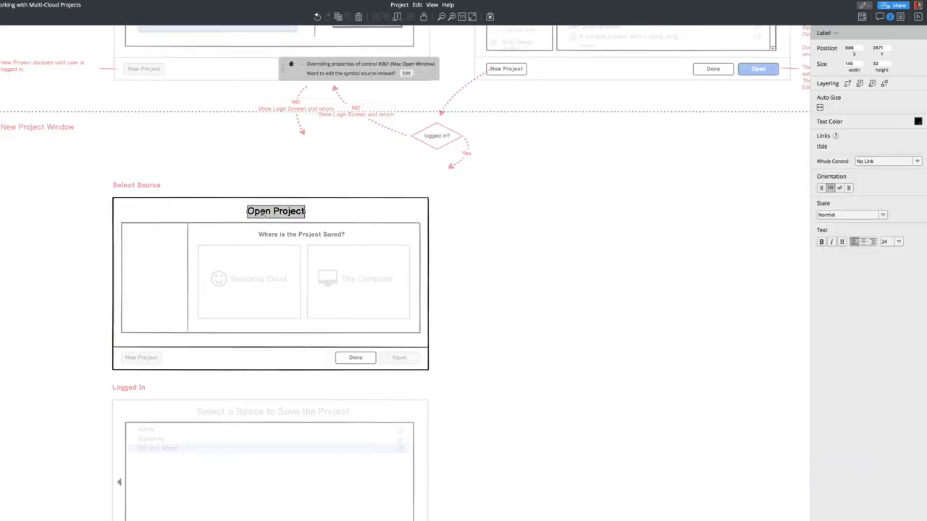
double_click(263, 213)
text(New Project)
click(153, 250)
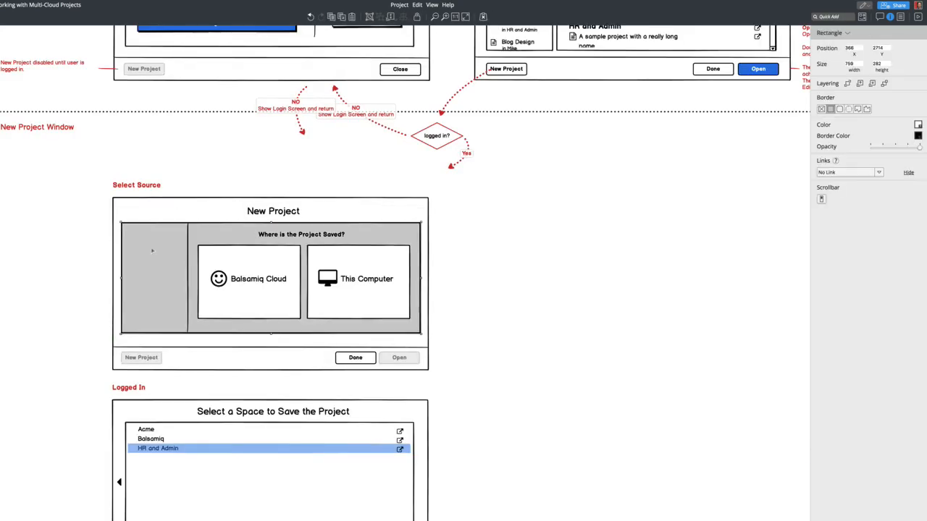
Step: Remove the vertical divider from the New Project window and change its caption to "Select Destination"
click(150, 177)
click(255, 285)
double_click(151, 185)
text(Select Destination)
click(135, 192)
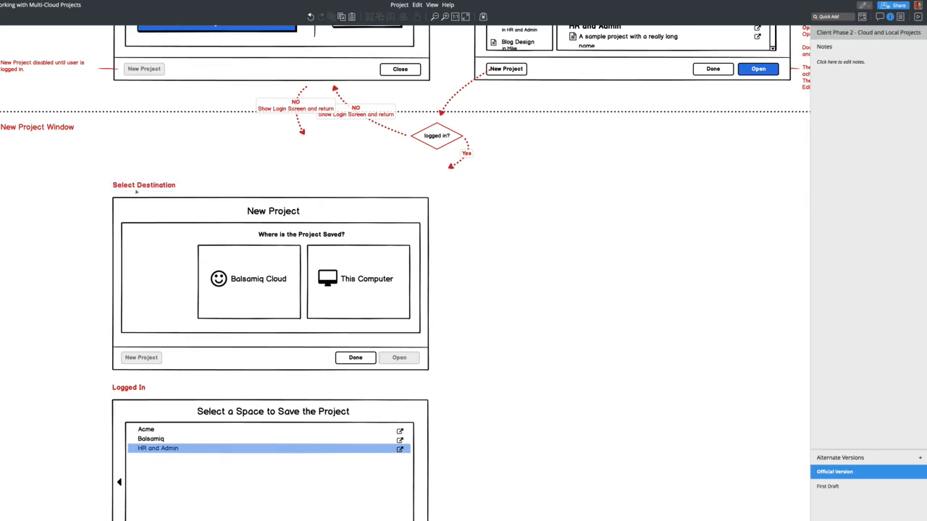
Step: Move the New Project window and its caption up, lining the caption up with the New Project Window heading
drag(98, 170, 488, 389)
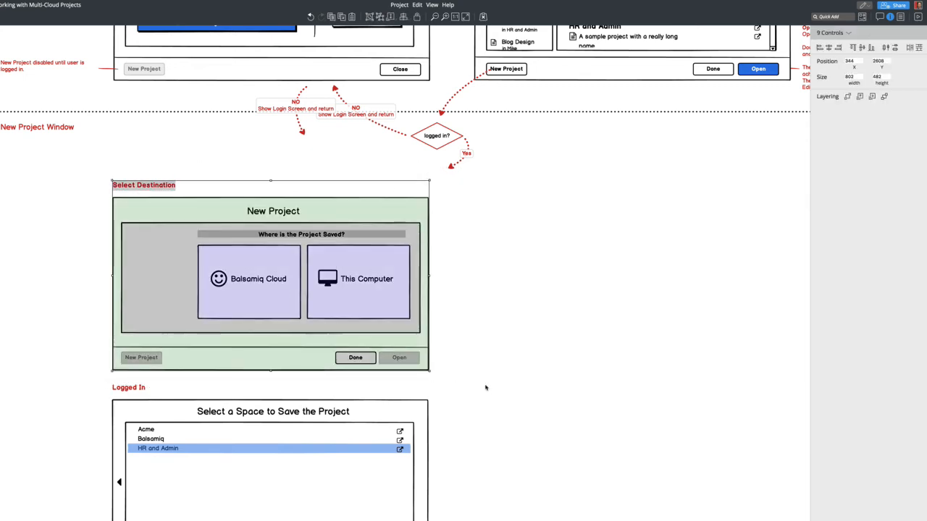
drag(360, 289, 359, 229)
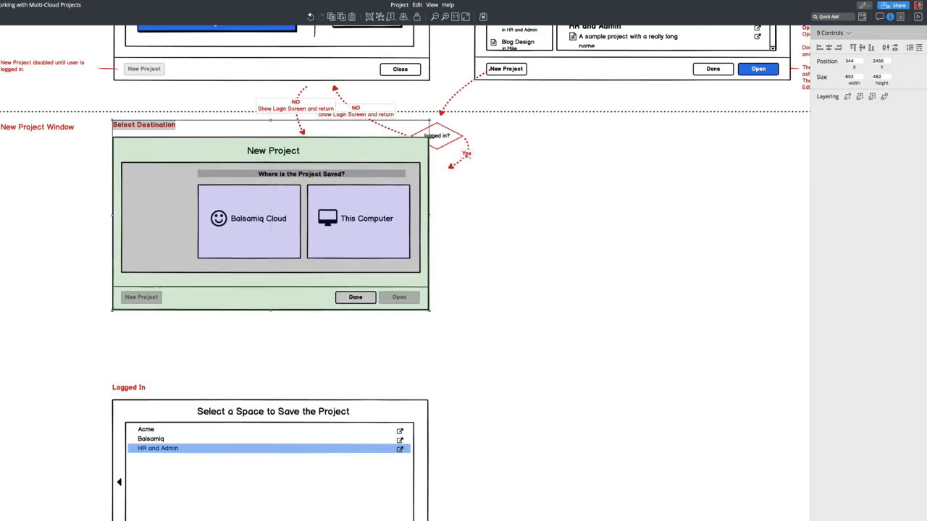
key(Down)
key(Down)
key(Down)
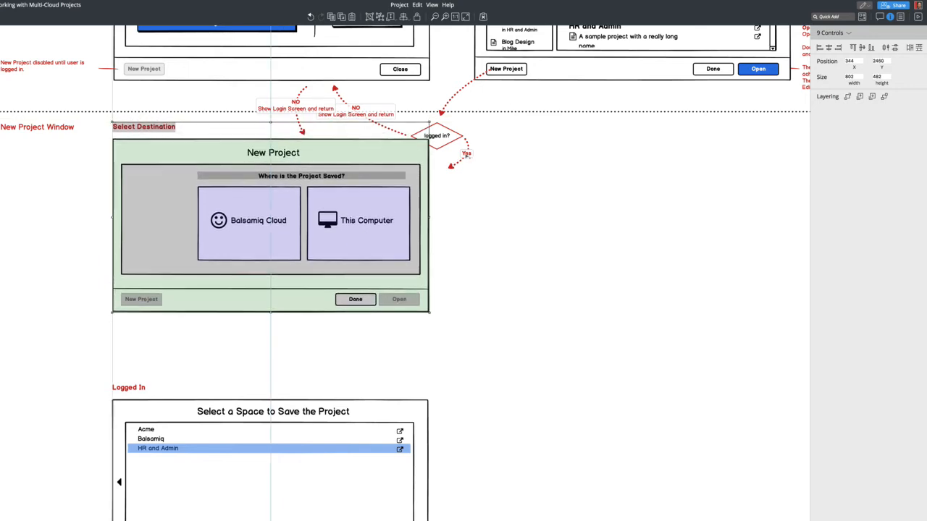
Step: Delete the "logged in?" decision along with its two NO arrows and its Yes arrow
scroll(513, 161, up, 3)
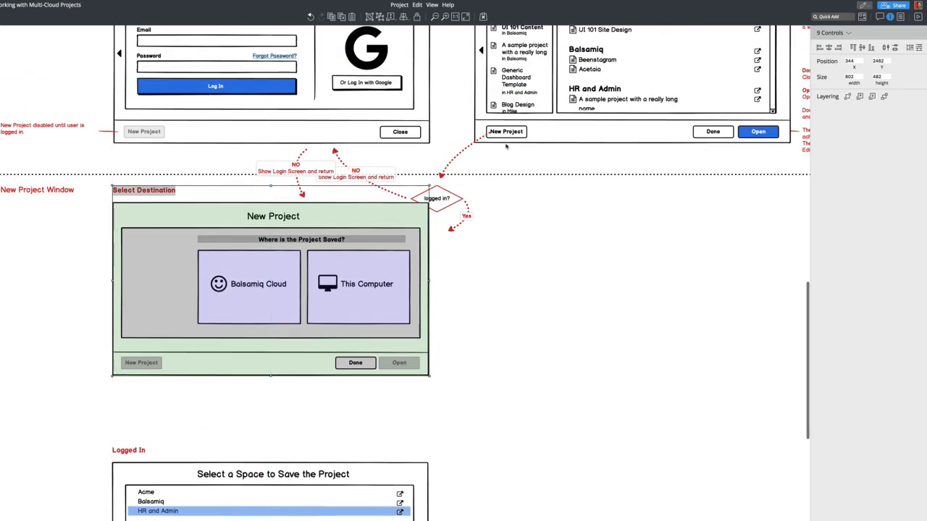
click(437, 201)
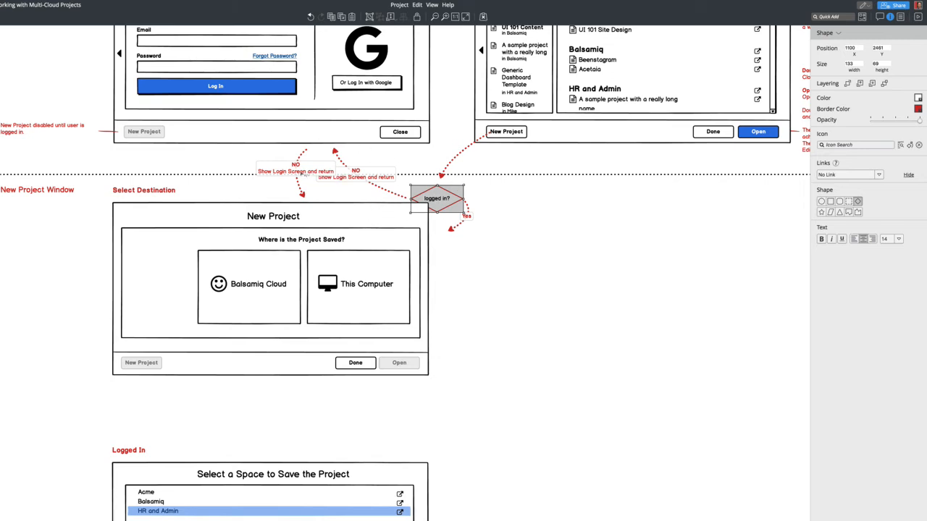
click(301, 174)
shift+click(362, 183)
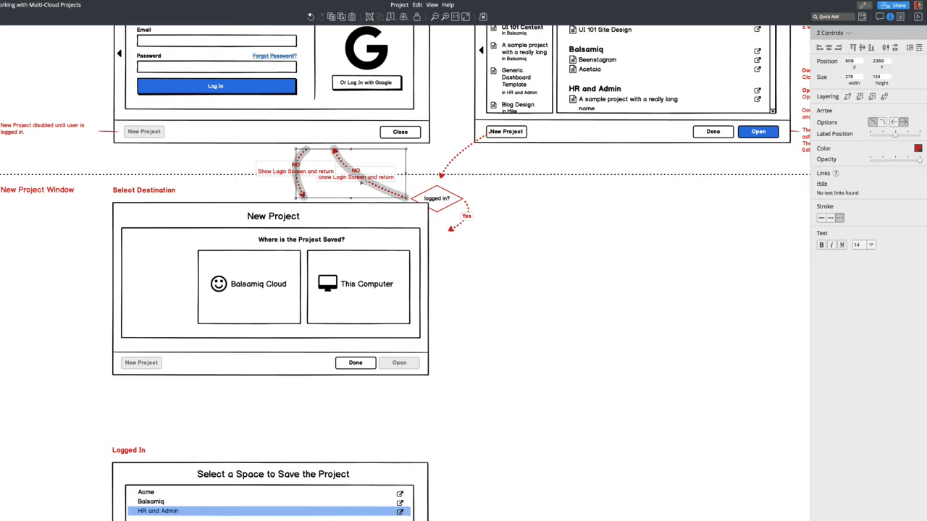
key(Delete)
click(454, 205)
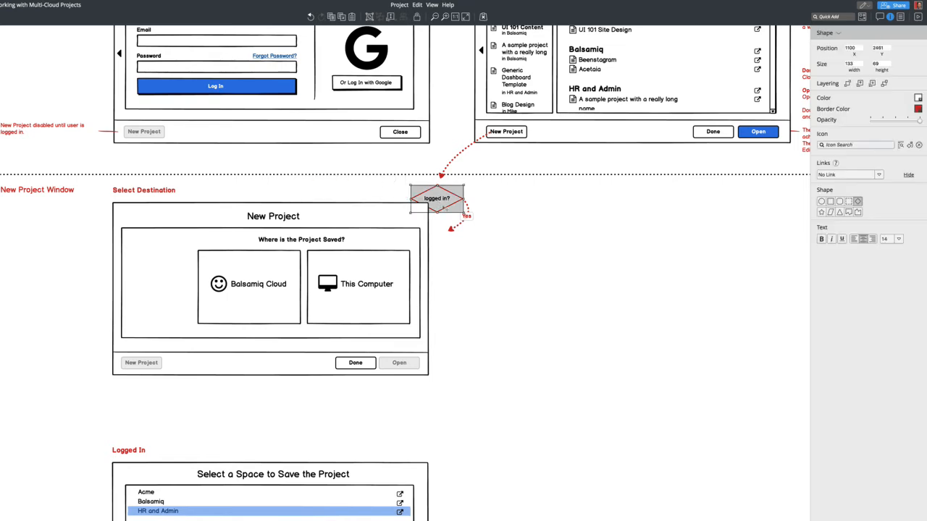
key(Delete)
click(464, 211)
key(Delete)
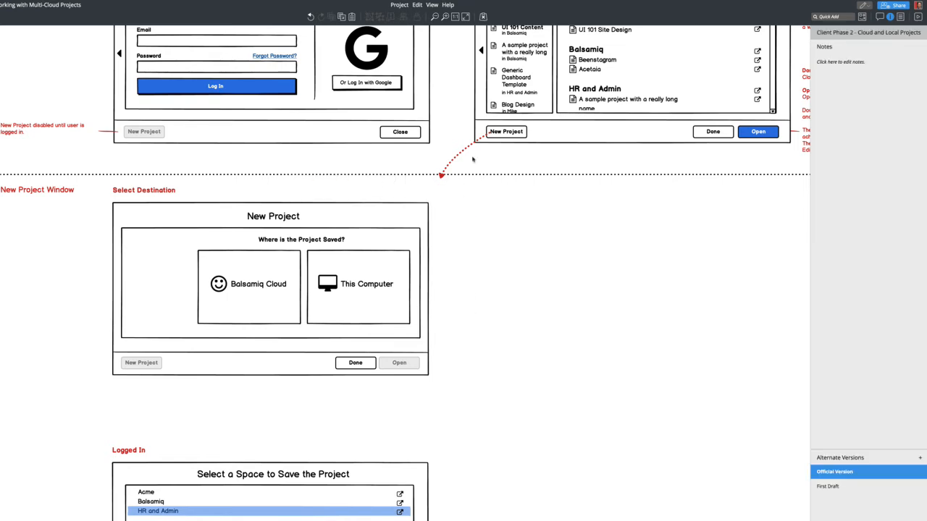
Step: Restore the deleted "logged in?" decision and arrows, placing them in the empty area beside the New Project and space windows
click(465, 147)
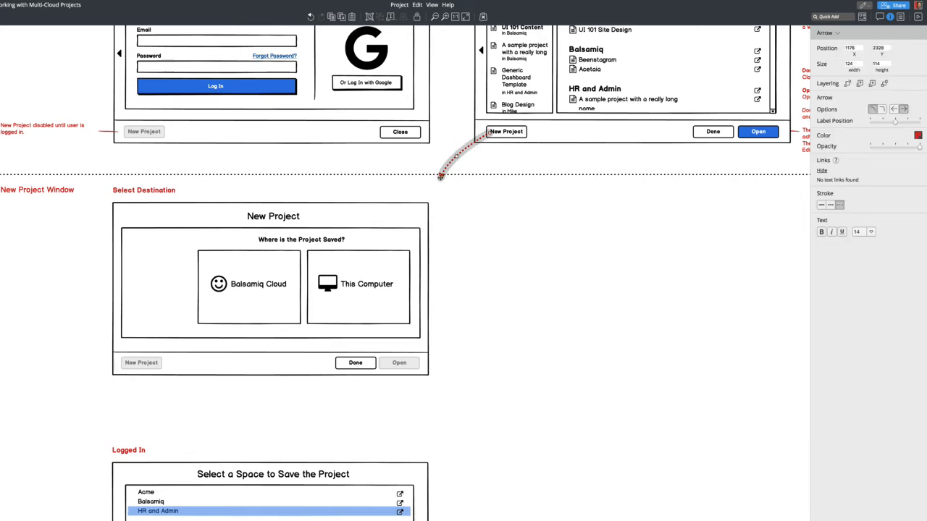
key(super+z)
key(super+z)
key(super+z)
key(super+z)
key(super+z)
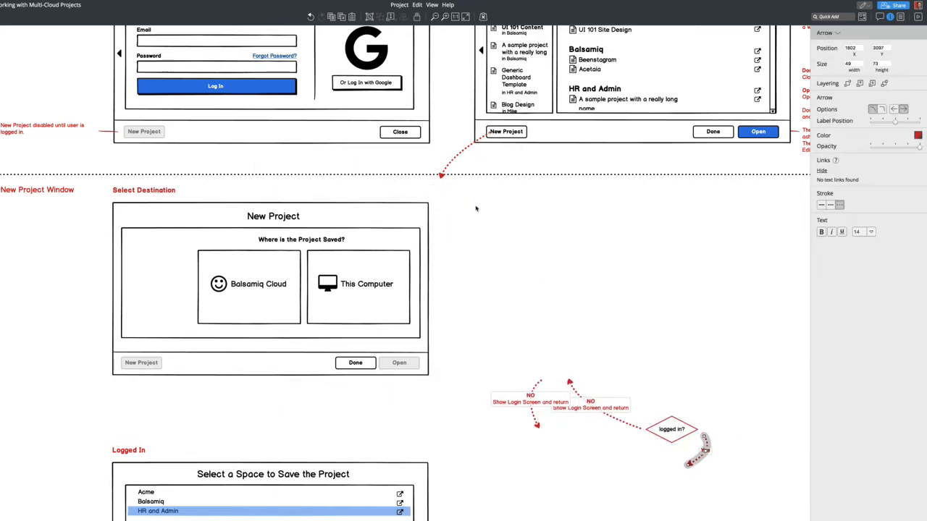
Step: Extend the arrow from the project list's New Project button so its tip reaches the New Project window
click(459, 161)
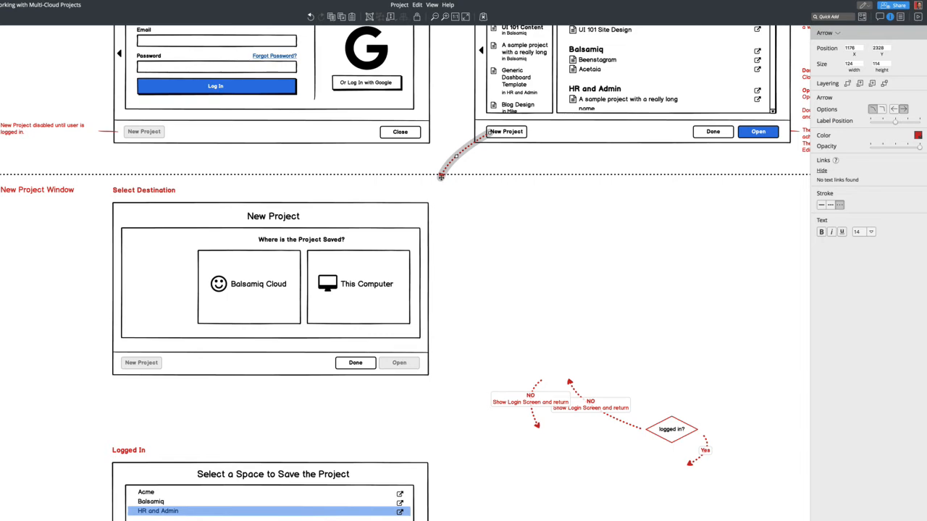
drag(441, 177, 413, 191)
Step: Change the prompt to "Where do you want to save the project?" and widen it across the panel
scroll(284, 347, down, 3)
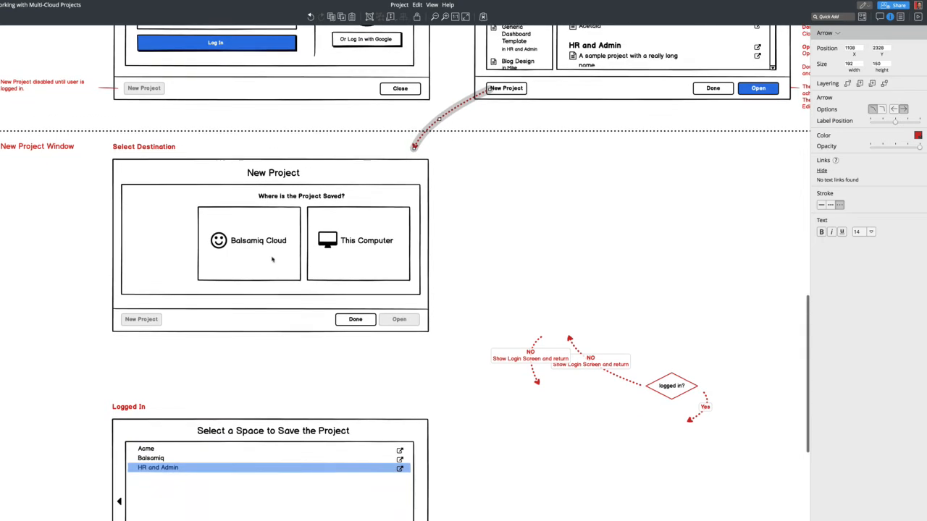
click(289, 196)
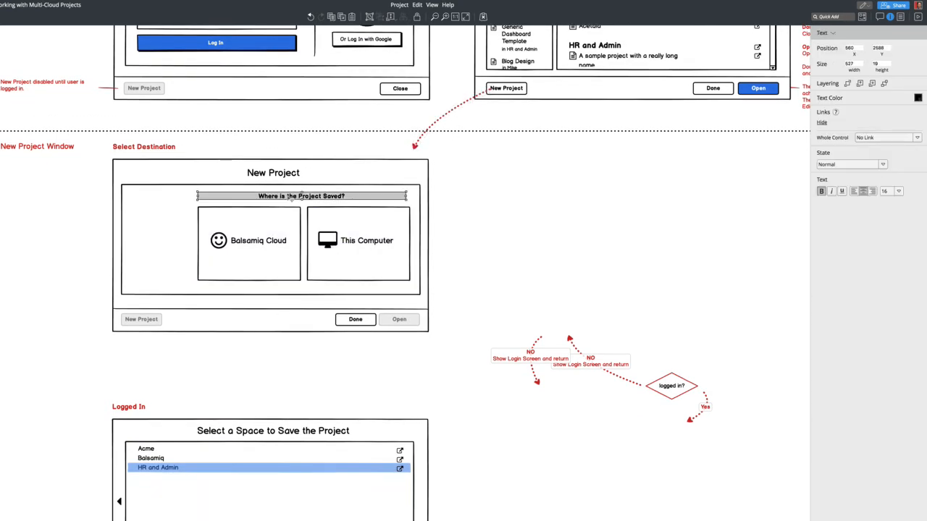
double_click(289, 196)
click(226, 197)
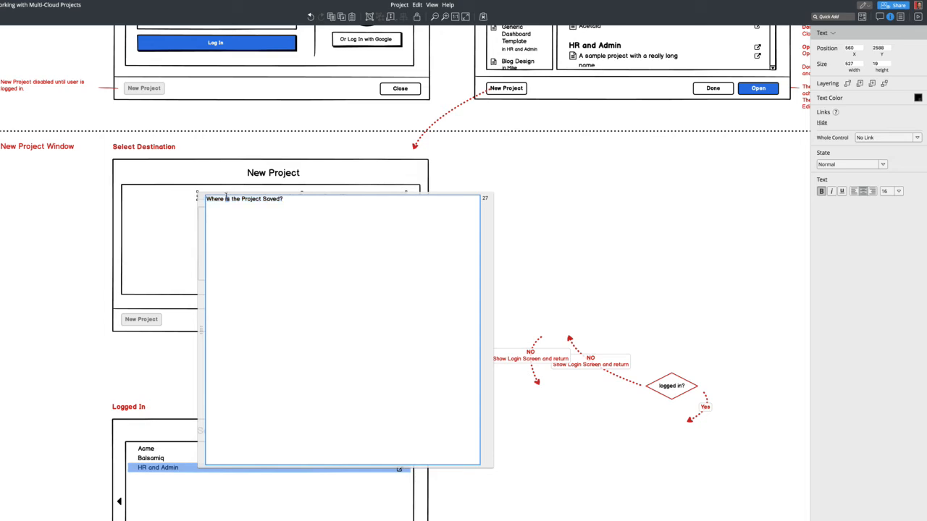
text(do you want to save)
key(alt+Right)
key(shift+alt+Right)
key(shift+alt+Right)
text(project)
key(super+Return)
drag(197, 196, 131, 196)
Step: Stretch the Balsamiq Cloud and This Computer cards together to fill the width of the panel
click(293, 244)
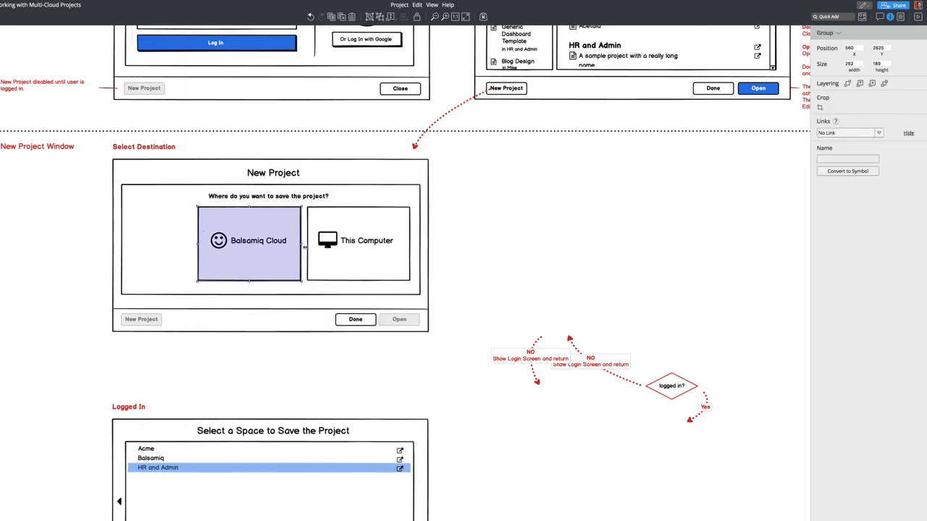
shift+click(325, 247)
drag(197, 244, 127, 244)
Step: Relabel the New Project window's disabled New Project button "Open Project" and widen it to 141
double_click(142, 319)
text(-Open Project-)
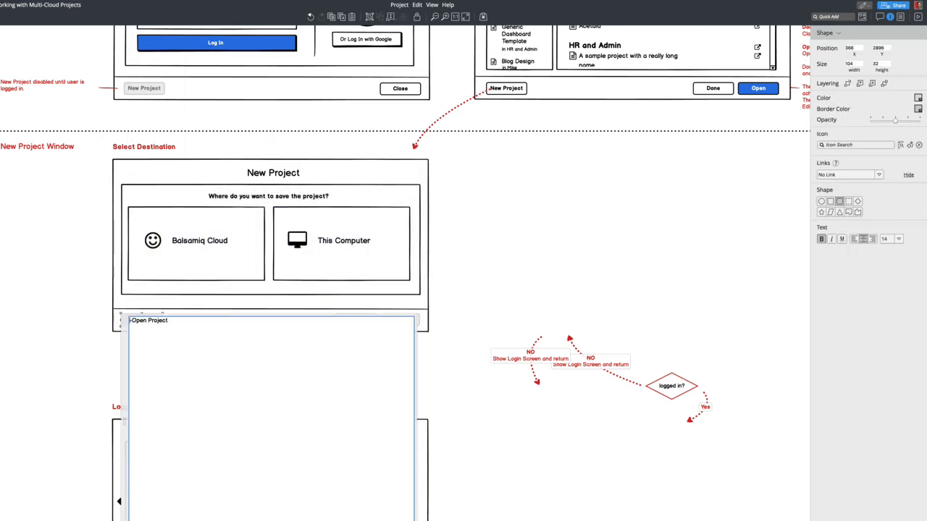
key(Home)
key(Delete)
click(629, 226)
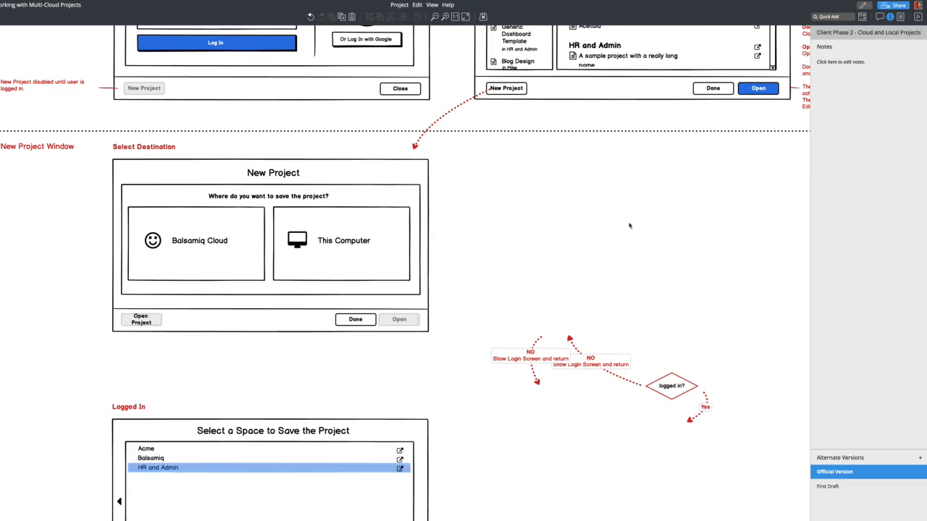
click(144, 324)
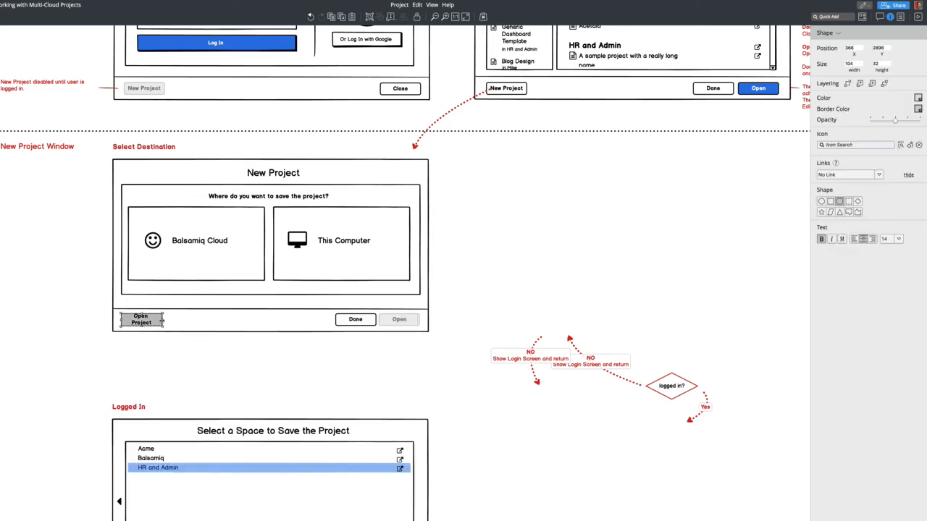
drag(163, 319, 177, 320)
Step: Restyle the New Project window's Open Project button as enabled, with a white fill and a black border
click(918, 97)
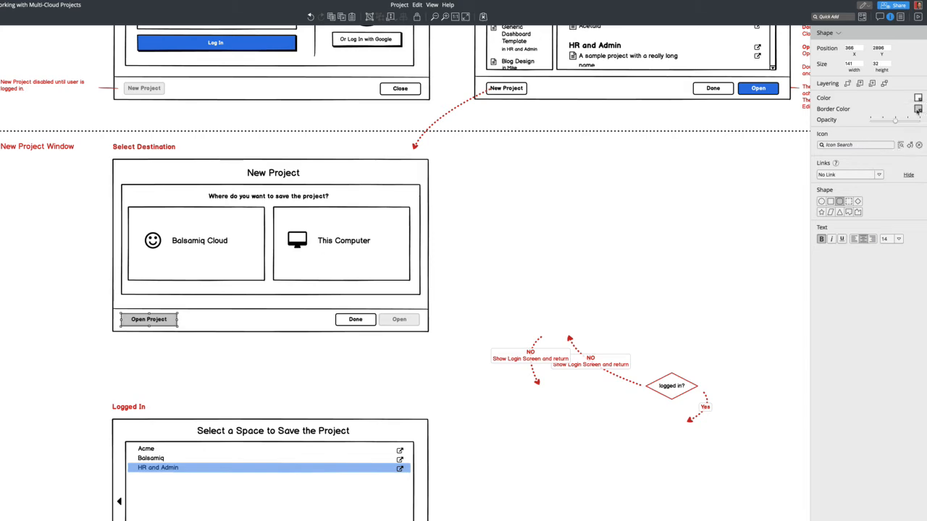
click(918, 108)
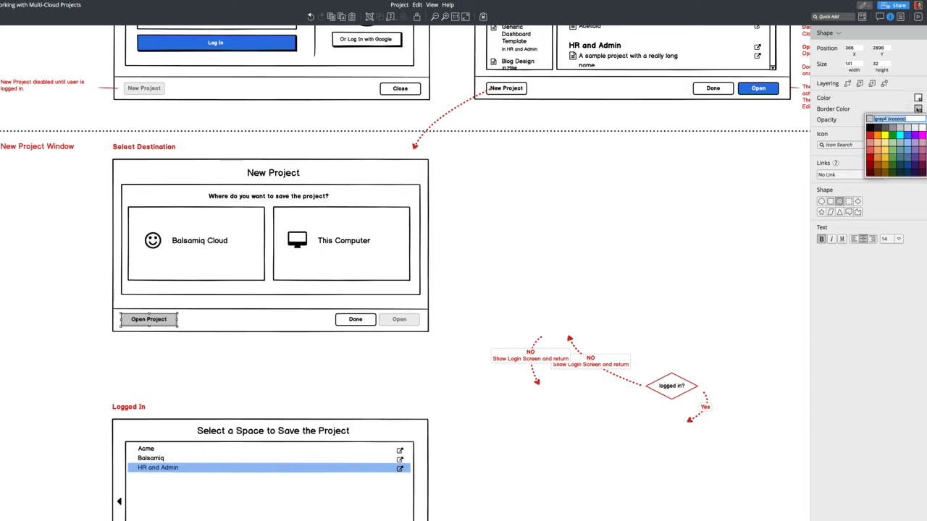
click(870, 116)
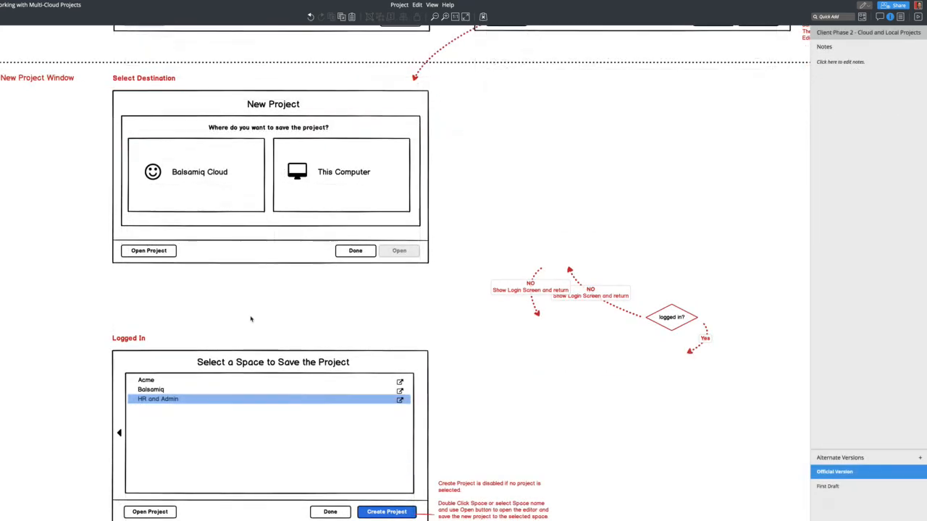
scroll(253, 261, down, 1)
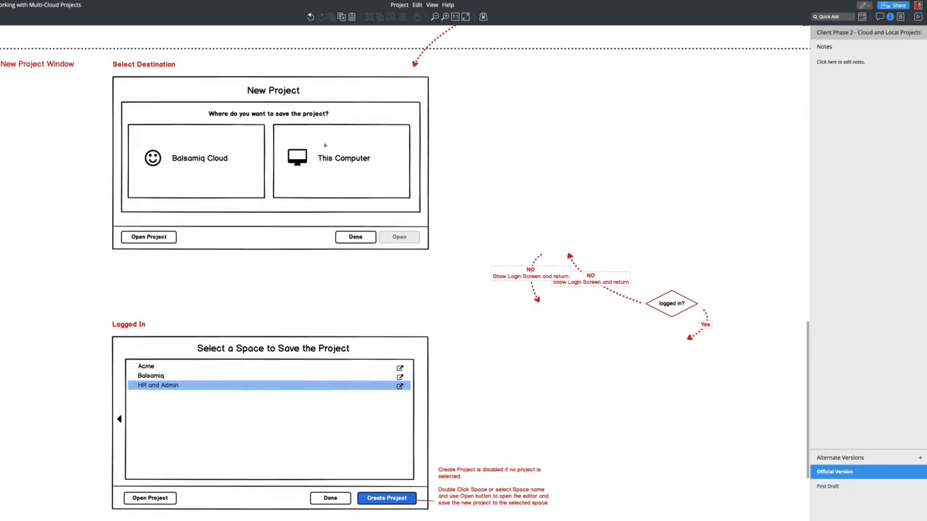
Step: Arrange the "logged in?" decision with its Yes and NO arrows between the New Project window and the space list
click(296, 163)
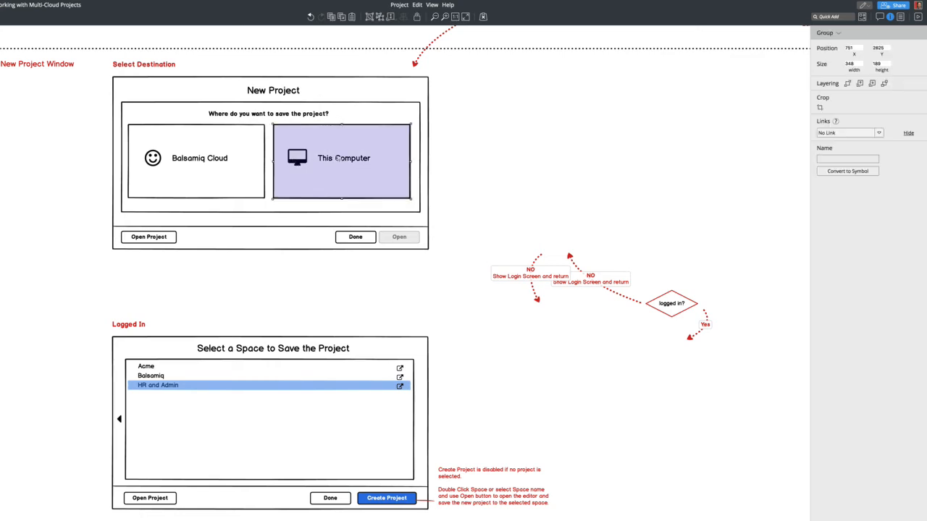
drag(671, 305, 228, 287)
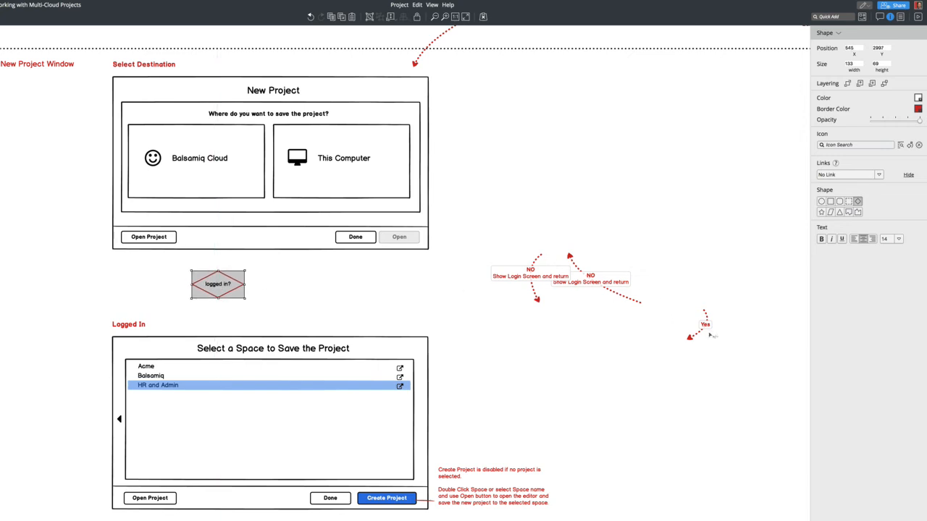
drag(711, 326, 269, 318)
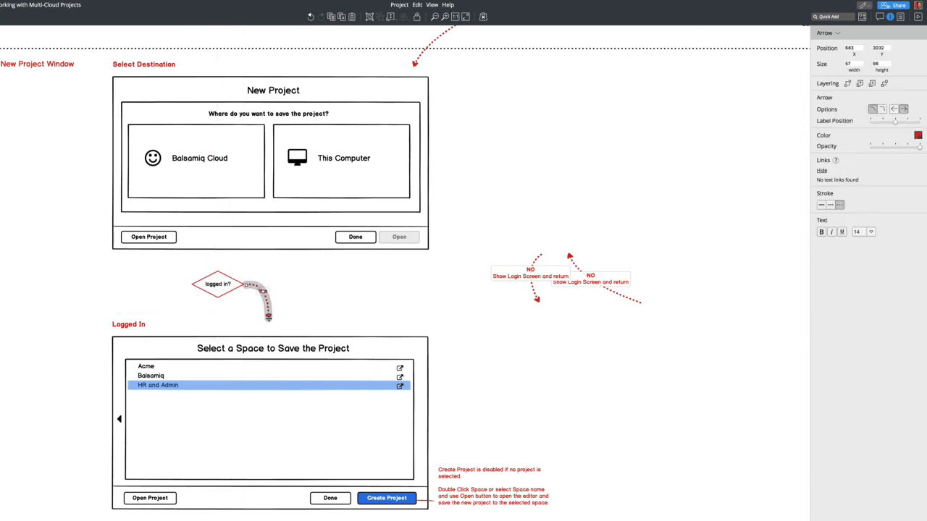
drag(531, 276, 394, 293)
drag(274, 290, 24, 277)
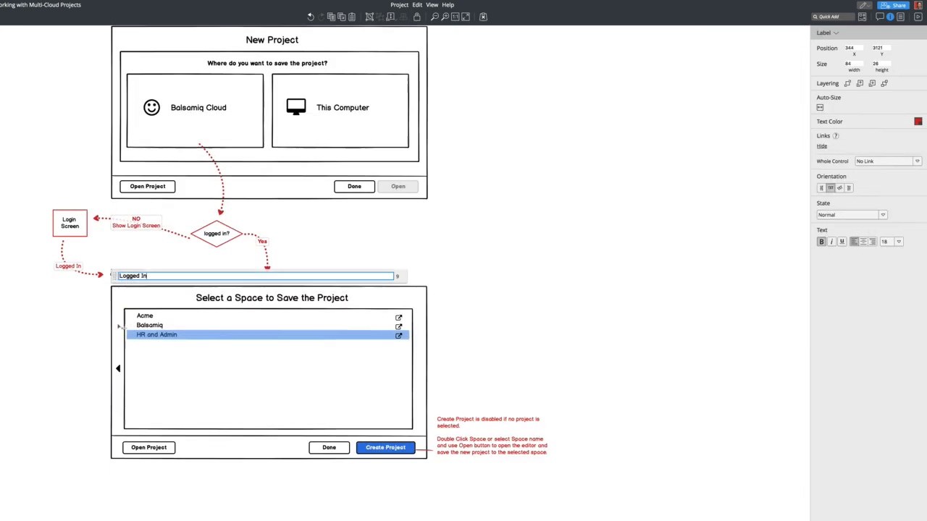
click(74, 341)
Step: Place a copy of the Login Screen box beyond the This Computer arrow and relabel it "Open Editor"
scroll(332, 316, down, 3)
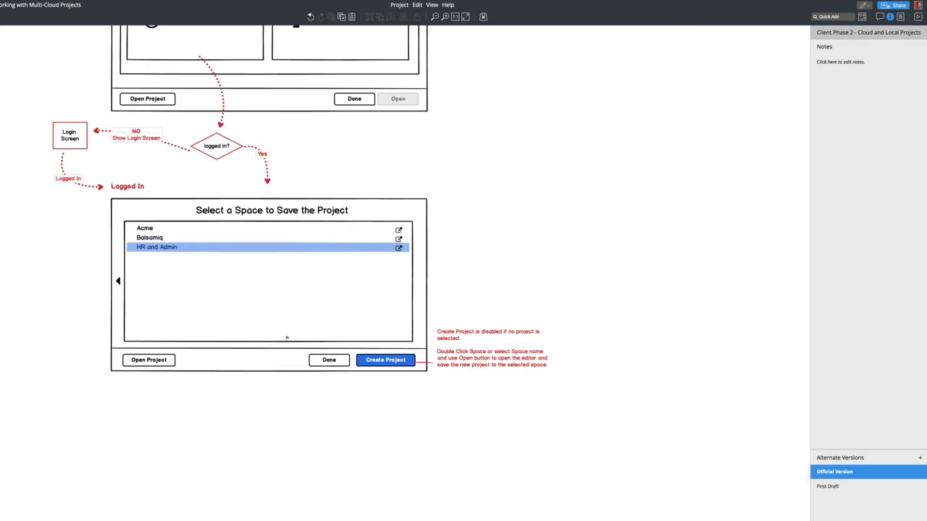
scroll(280, 245, up, 1)
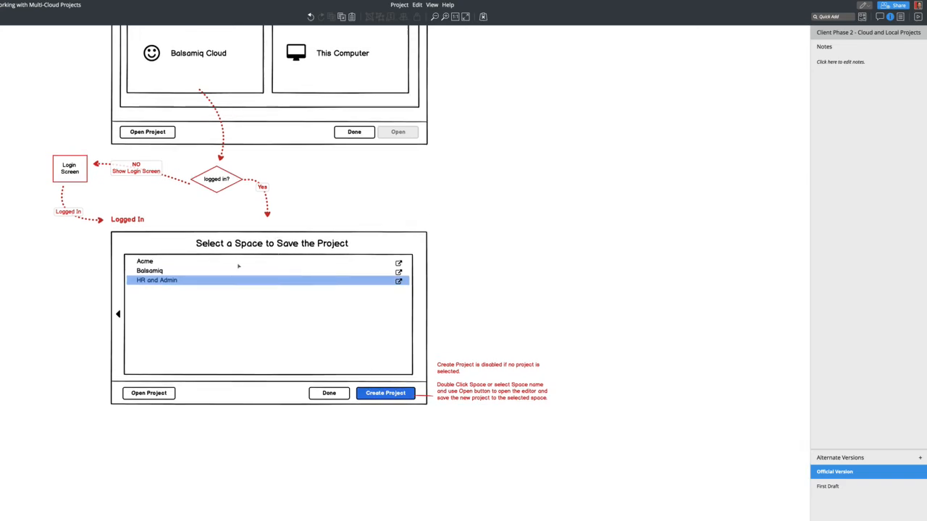
scroll(229, 278, down, 1)
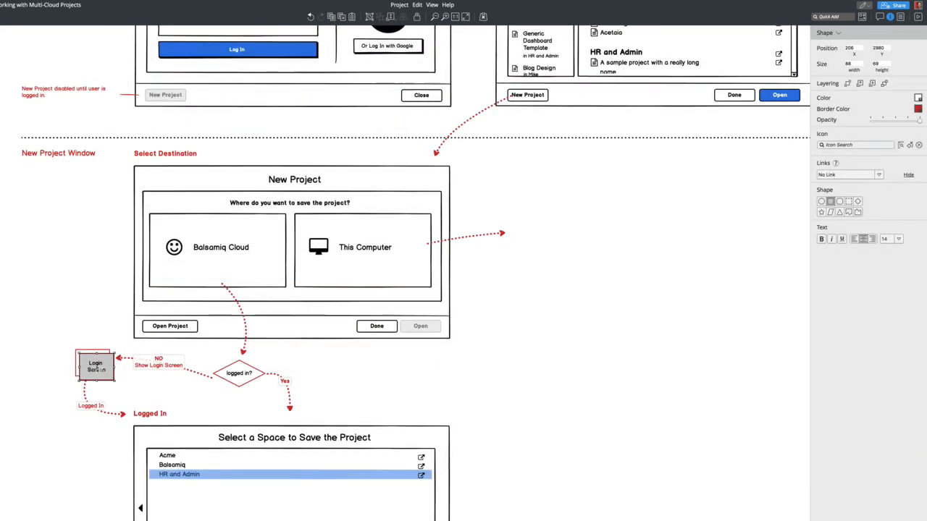
drag(100, 368, 552, 229)
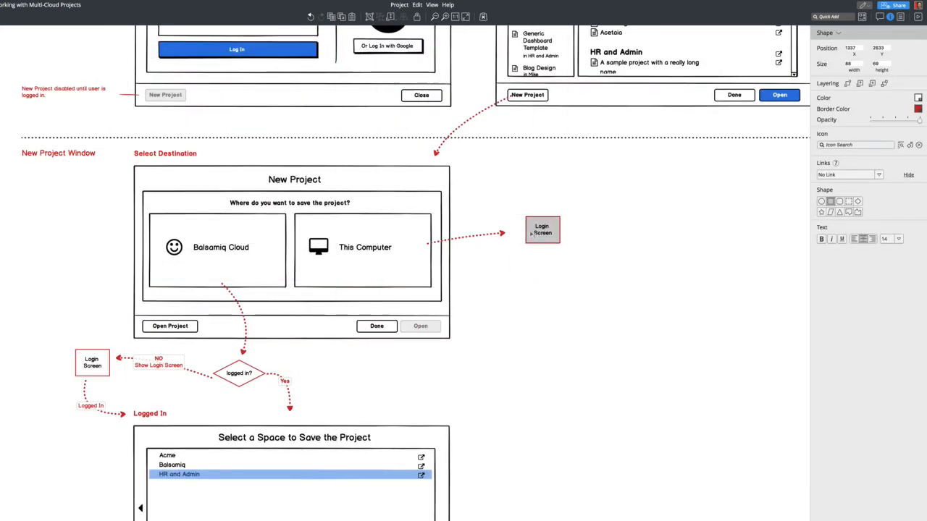
double_click(545, 229)
text(Open Project)
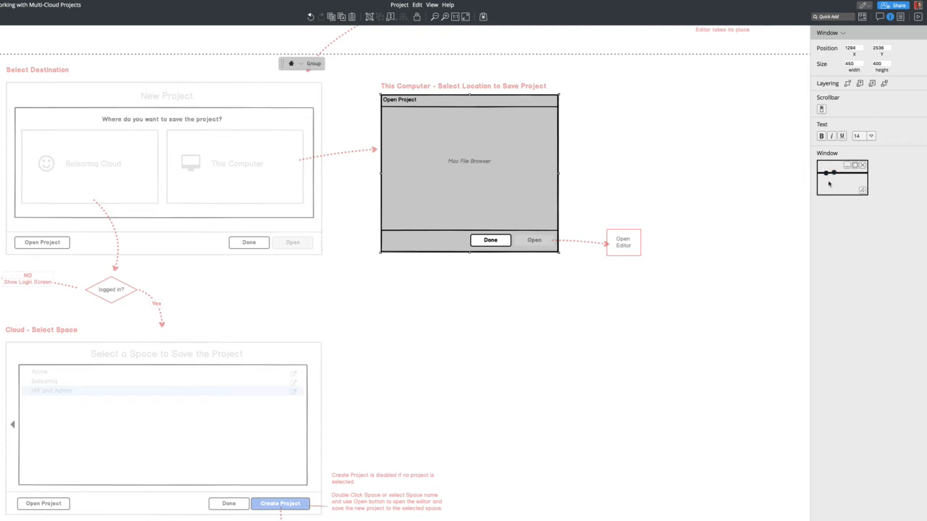
Step: Clear the title text of the Mac File Browser window in the New Project flow
double_click(507, 127)
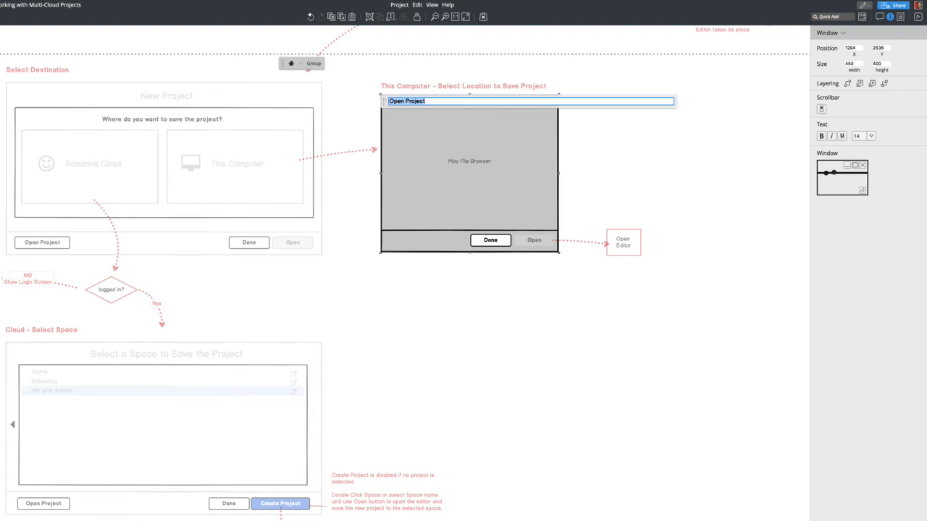
key(BackSpace)
click(647, 149)
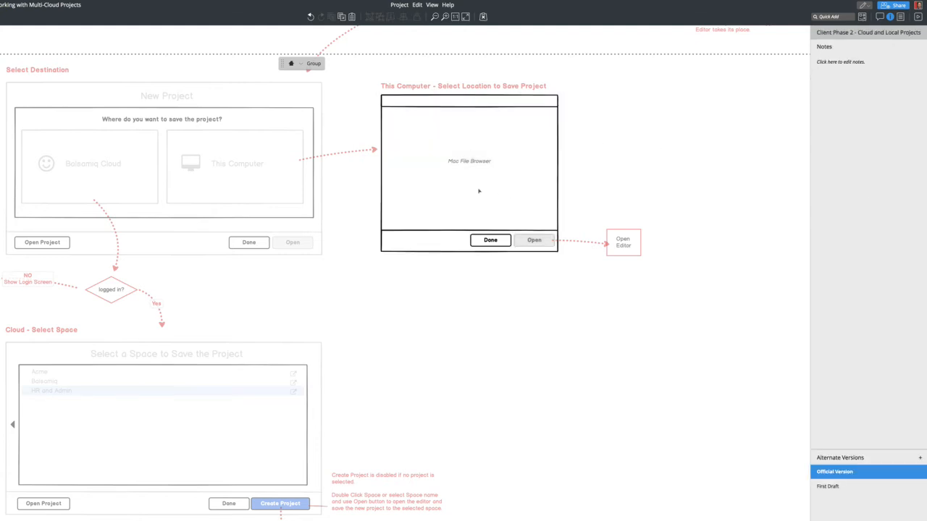
Step: Add a combo box reading "Documents" to the centre of the file browser window's header
click(426, 189)
text(/combo)
key(Return)
drag(37, 51, 469, 103)
double_click(469, 103)
text(Documents)
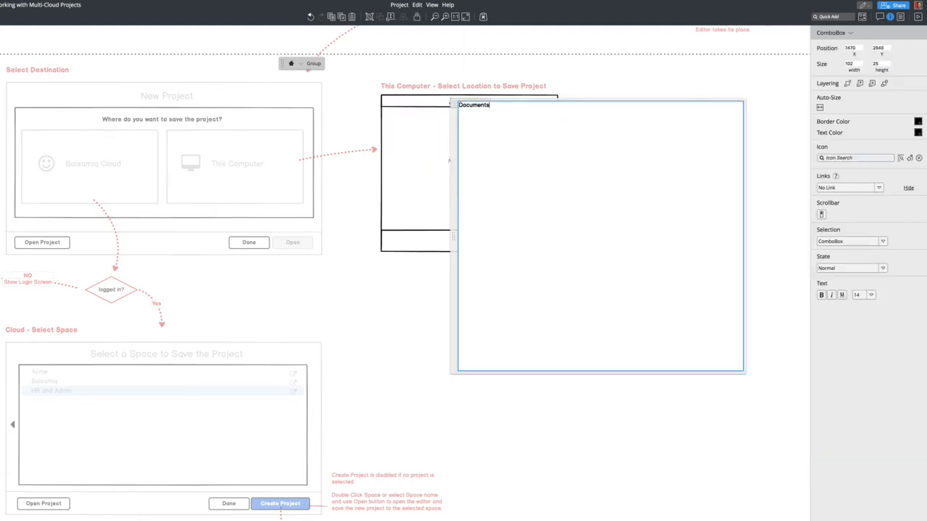
key(super+Return)
key(Escape)
Step: Add a bordered Columns icon at the start of the file browser's header and set its size to S
text(/pane)
key(Down)
key(Down)
key(Return)
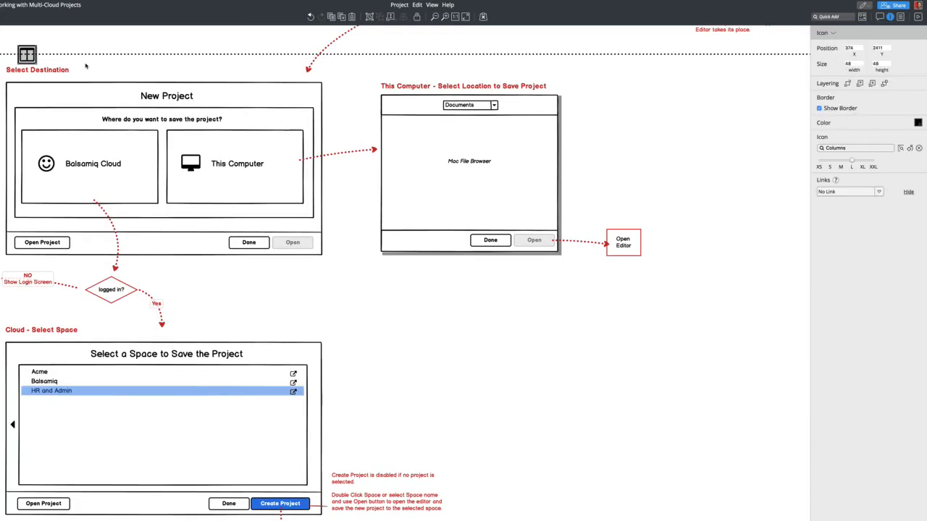
drag(27, 55, 410, 105)
click(830, 166)
Step: Duplicate the header icon twice and change the copies into left and right chevrons
key(super+d)
click(856, 147)
text(care)
key(super+a)
text(left)
click(859, 163)
key(super+d)
click(855, 148)
text(right)
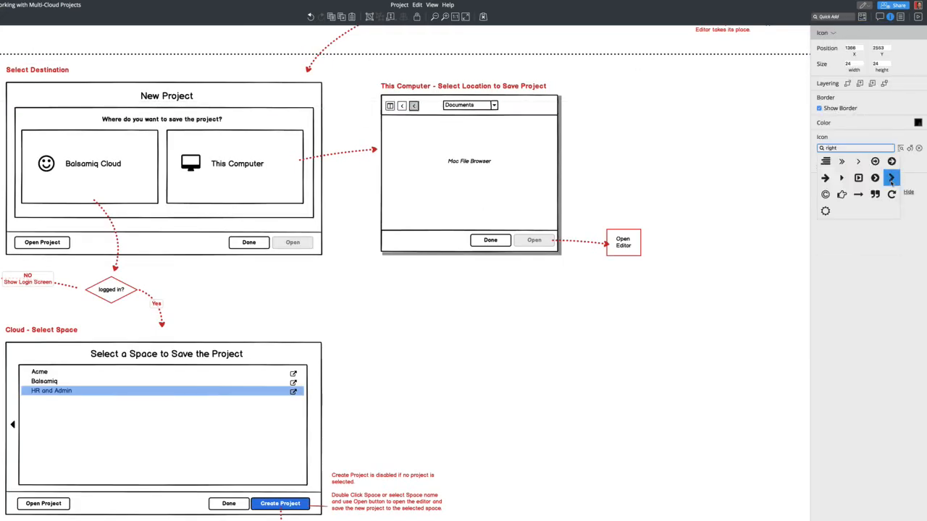
click(891, 178)
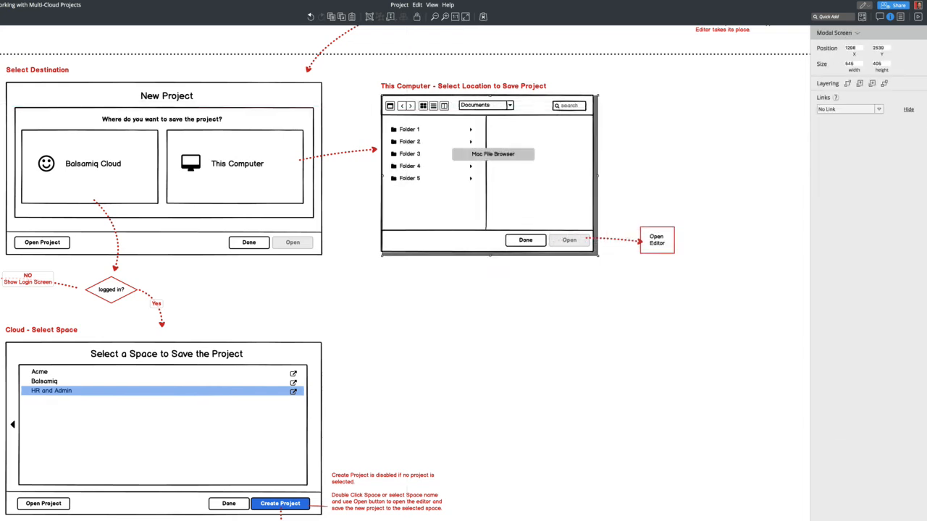
Step: Nudge and resize the Modal Screen shadow behind the file browser window to 539 by 401
key(Up)
key(Left)
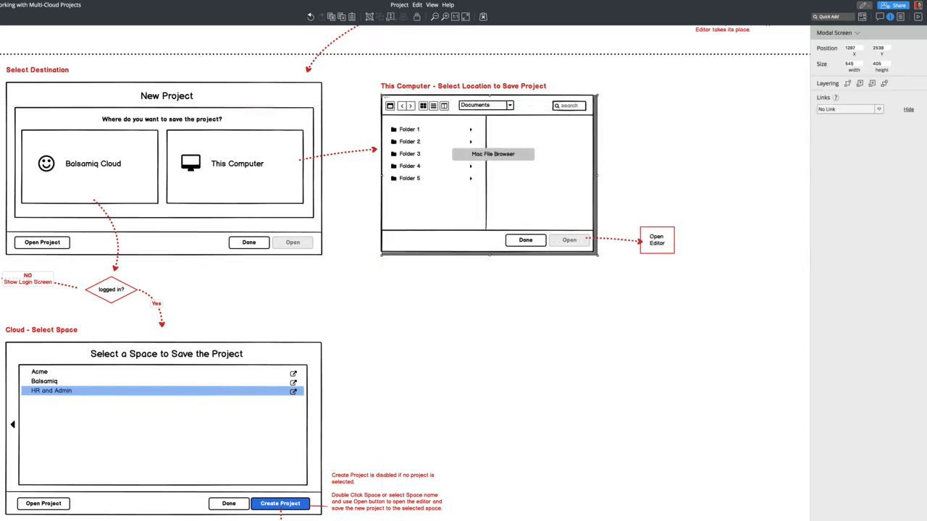
drag(381, 95, 384, 98)
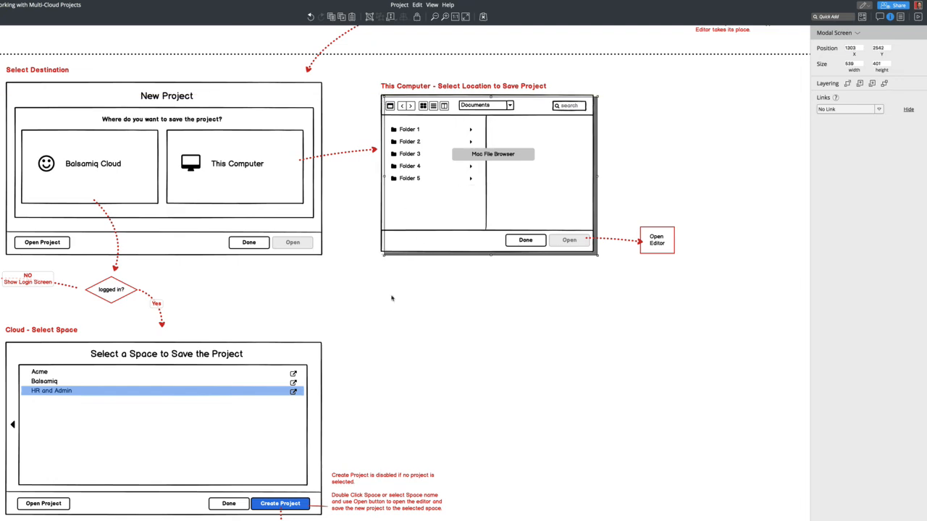
Step: Group the whole file browser window, name it "Mac File Browser" and convert it to a symbol
drag(376, 281, 612, 92)
key(super+g)
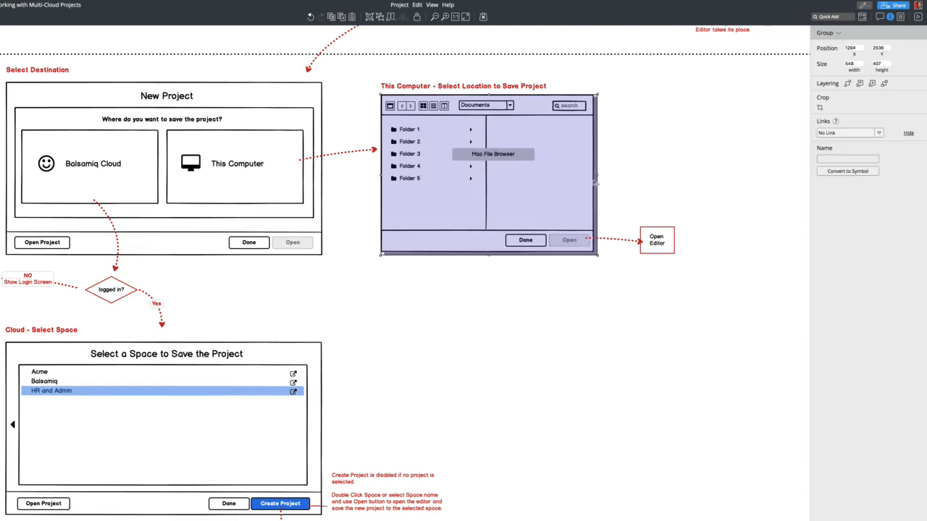
click(838, 159)
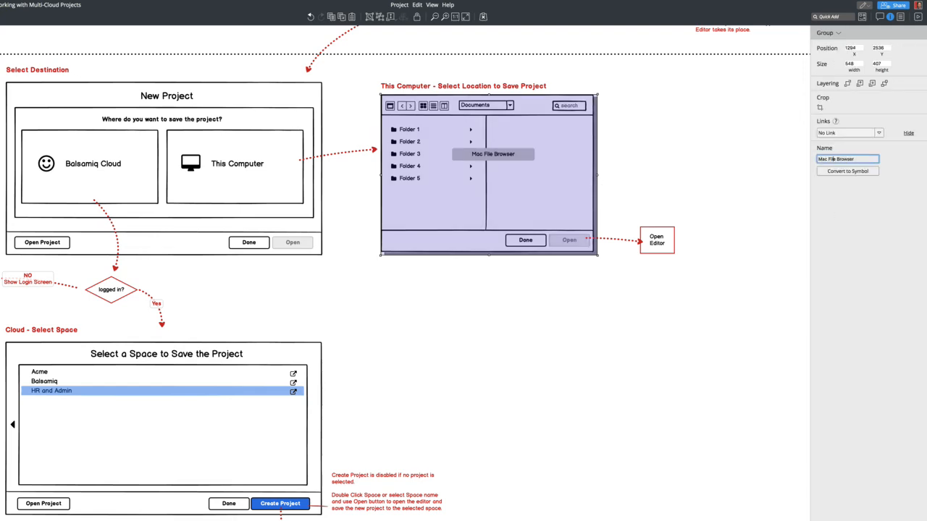
click(861, 171)
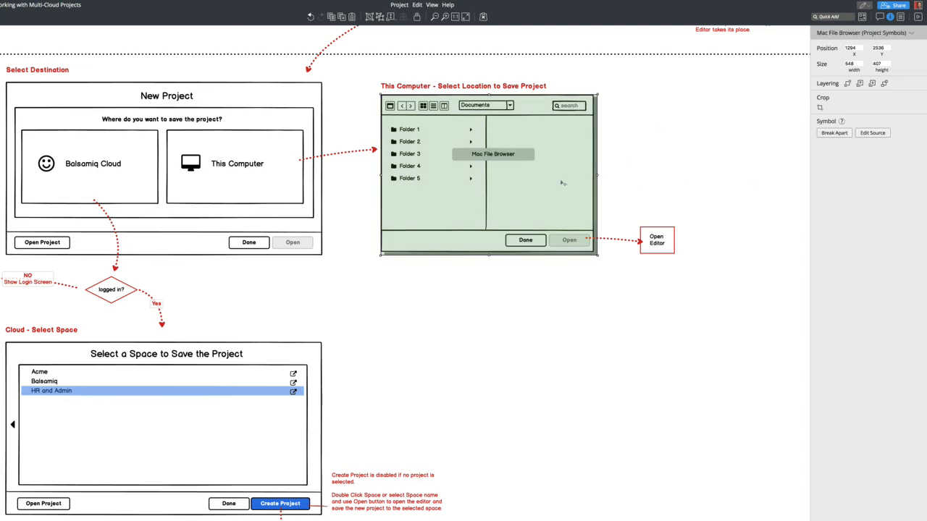
Step: Bring a copy of the Mac File Browser symbol up to the Open Project source selection flow
scroll(563, 183, up, 3)
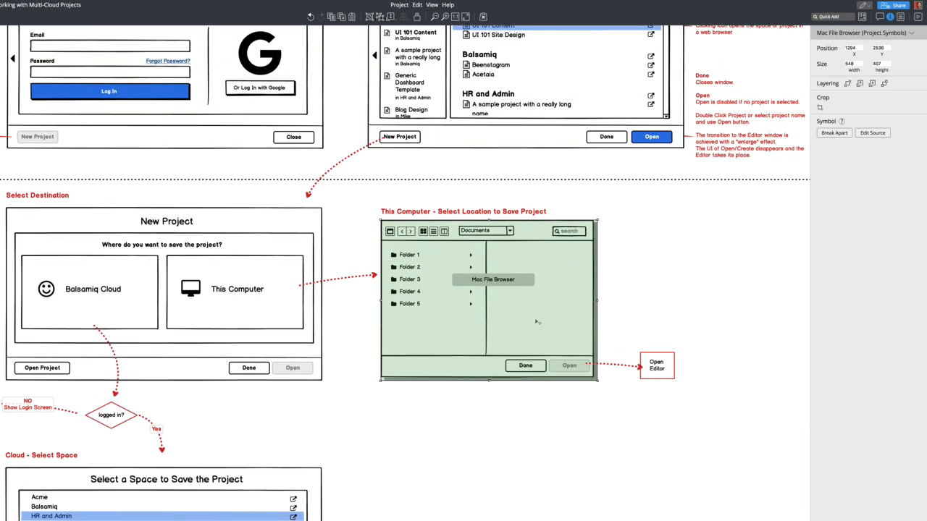
drag(536, 321, 647, 181)
scroll(644, 190, up, 10)
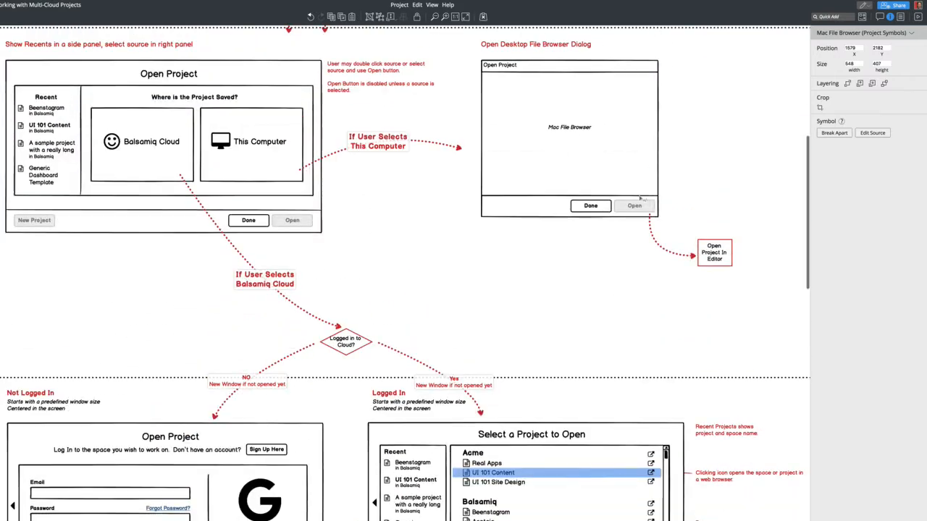
scroll(635, 431, down, 3)
drag(593, 465, 579, 168)
scroll(579, 168, up, 4)
Step: Delete the old browser window and put the Mac File Browser symbol in its place under the "Open Desktop File Browser Dialog" heading
click(631, 149)
key(Delete)
click(589, 176)
key(Delete)
drag(584, 274, 594, 137)
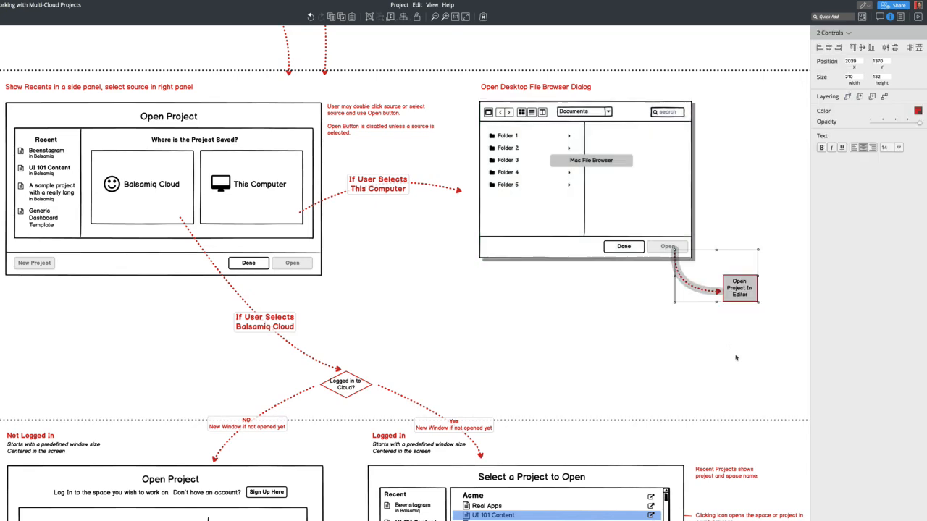
click(736, 358)
Step: Reword the heading above the Open Project flow's file browser to "Select Project using Open Desktop File Browser Dialog"
scroll(736, 358, down, 1)
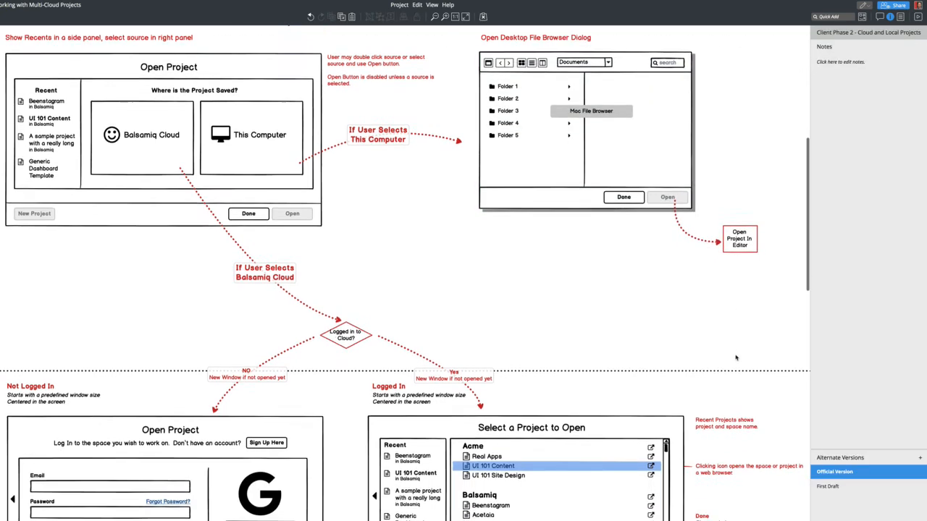
scroll(736, 358, down, 2)
scroll(736, 358, up, 3)
scroll(736, 357, left, 5)
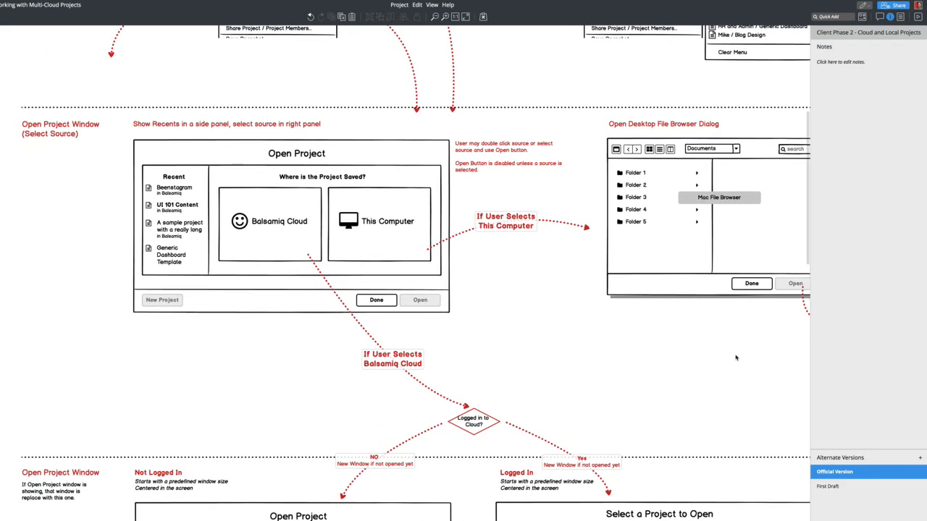
scroll(679, 218, right, 2)
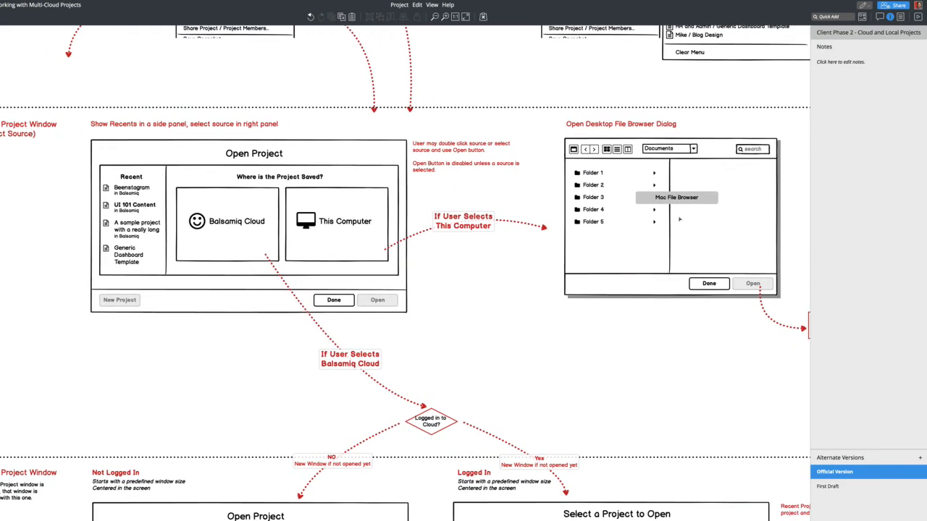
scroll(683, 280, right, 2)
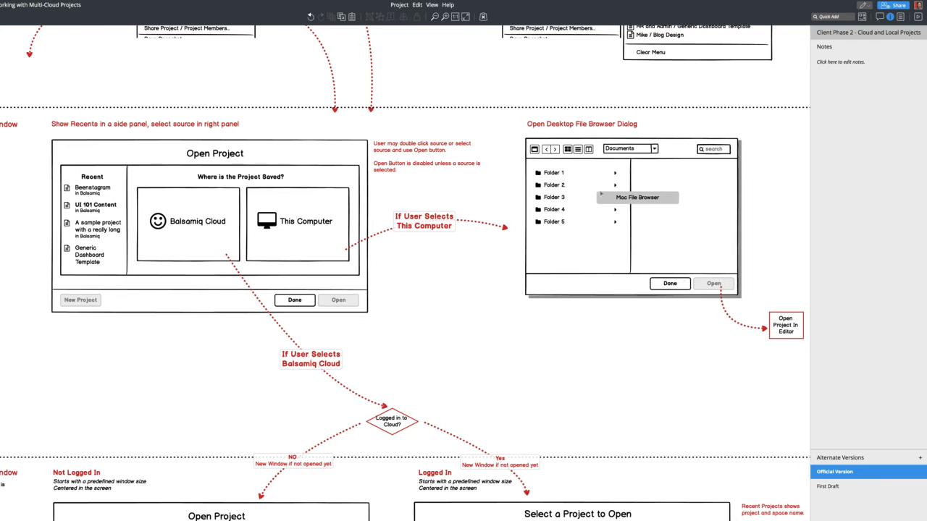
click(603, 123)
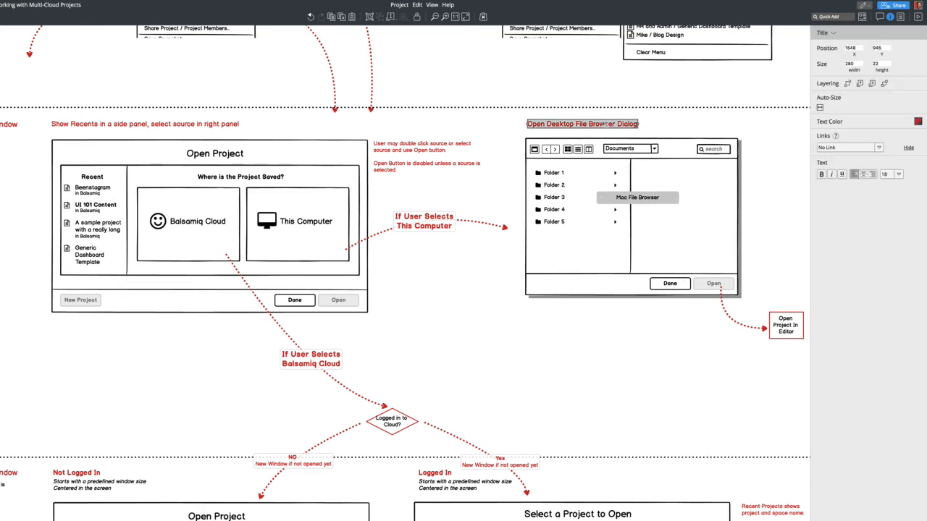
double_click(603, 124)
key(Left)
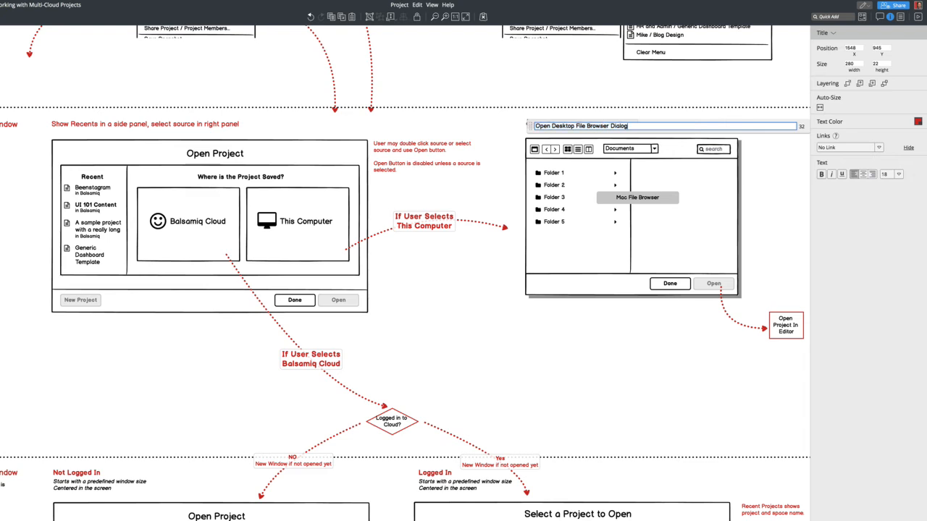
text(Select )
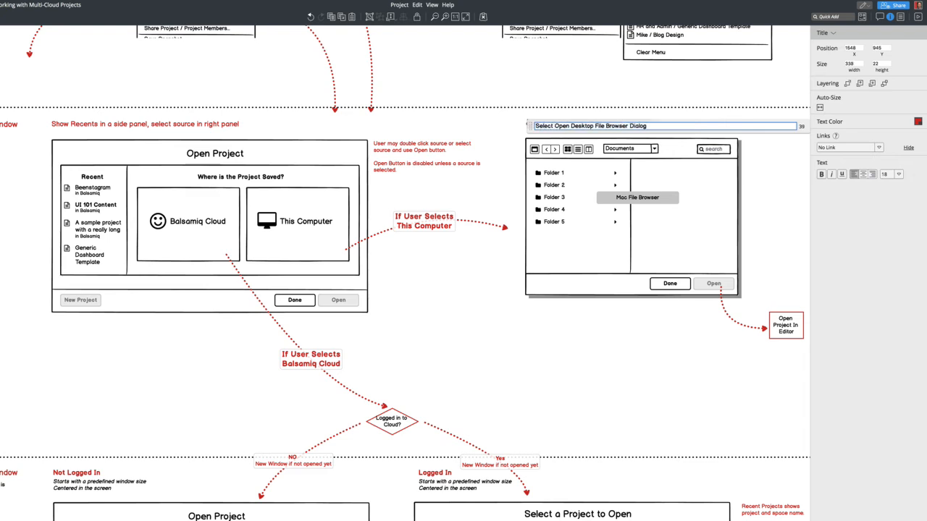
text(Project using)
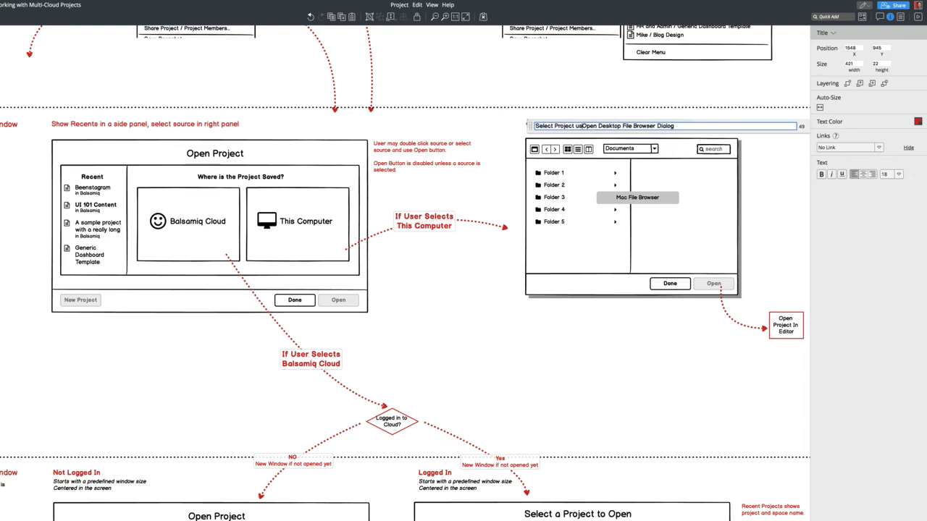
key(Return)
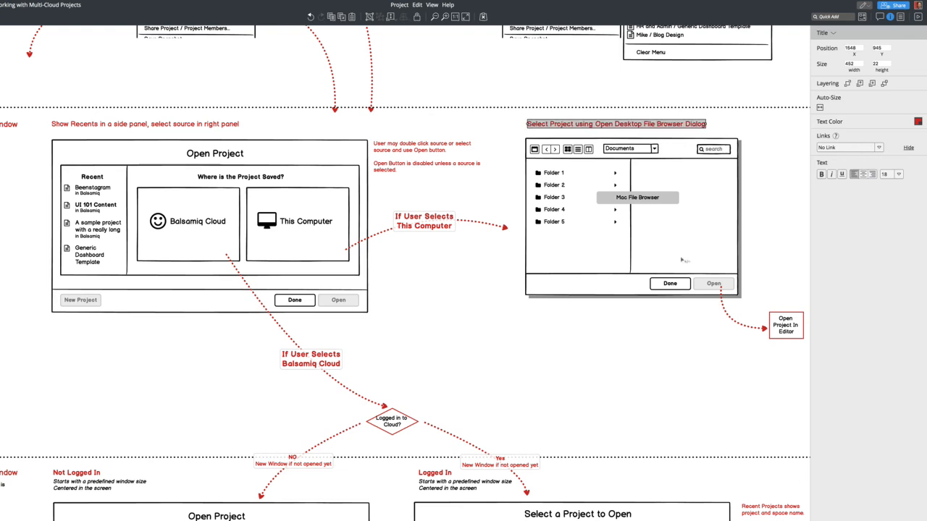
click(640, 370)
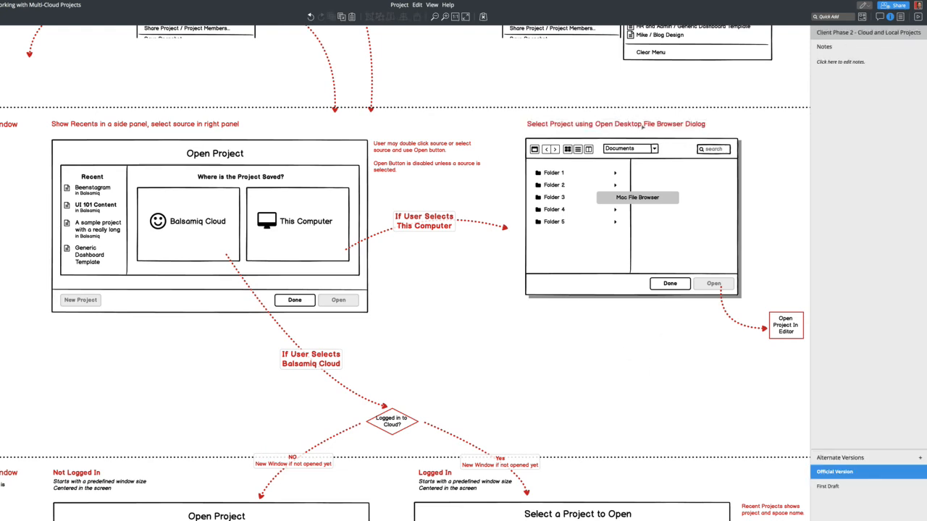
Step: Nudge the Mac File Browser symbol up beneath its heading and raise the "Open Project In Editor" box with its arrow to match
click(560, 153)
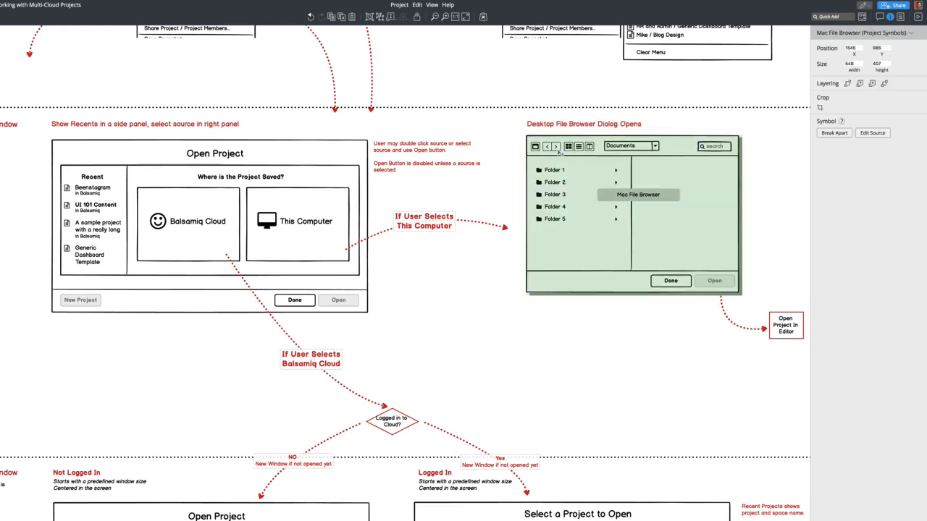
click(731, 312)
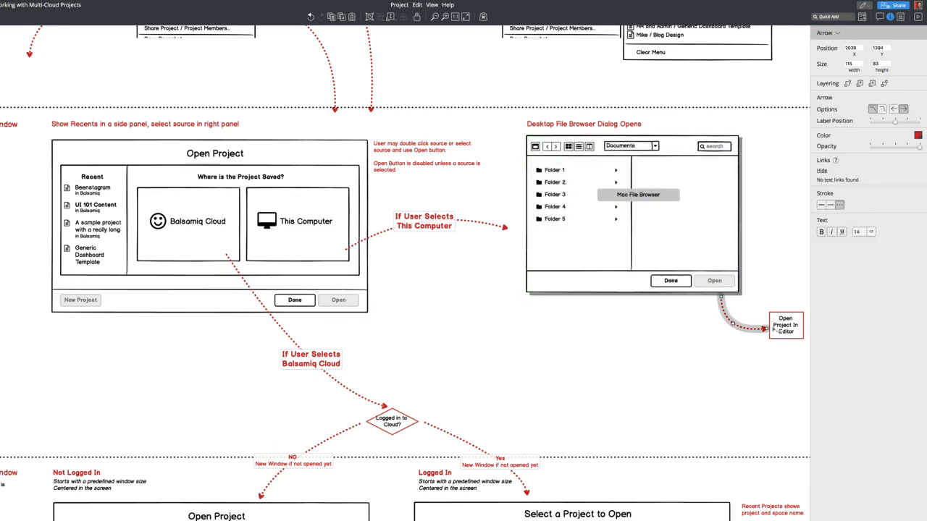
shift+click(785, 325)
drag(785, 325, 785, 313)
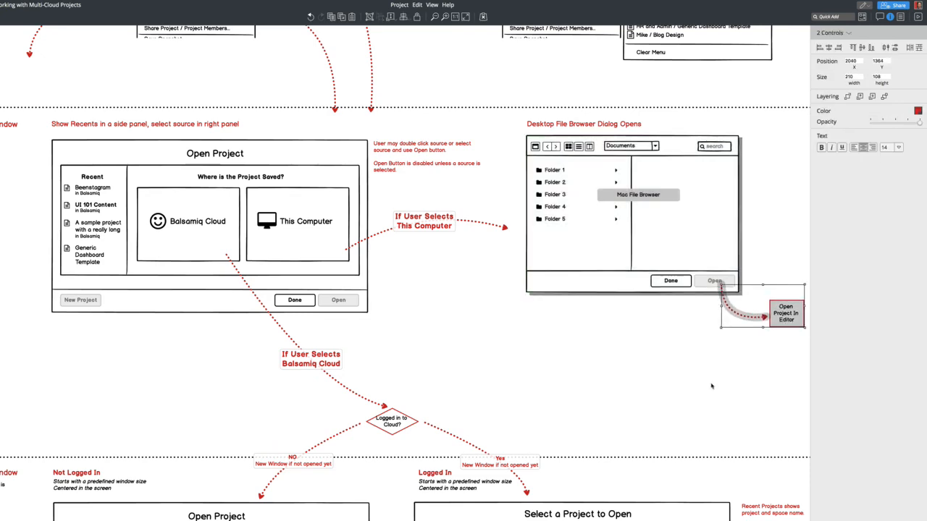
click(711, 386)
Step: Review the Open Project flow from source selection through the cloud login branches down to the New Project window
scroll(712, 386, down, 1)
scroll(712, 386, down, 1)
scroll(712, 386, up, 2)
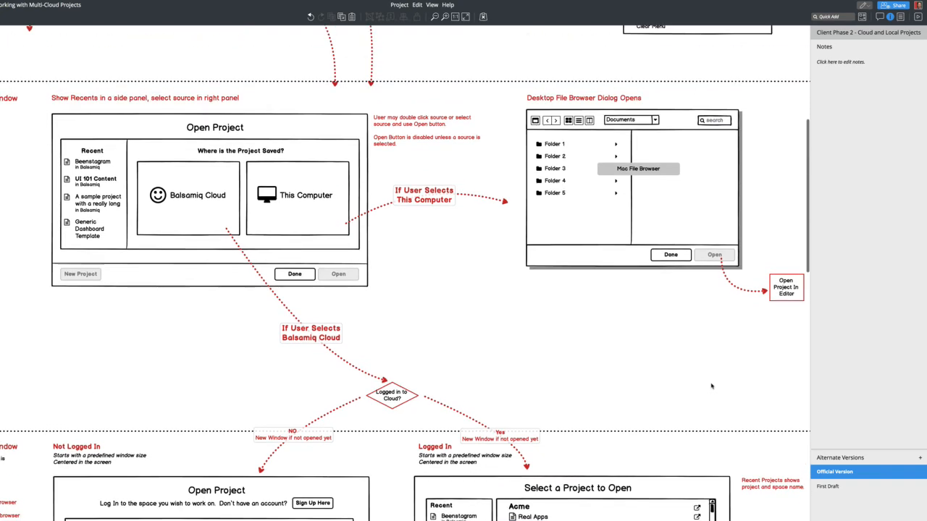
scroll(713, 387, right, 5)
scroll(594, 352, left, 7)
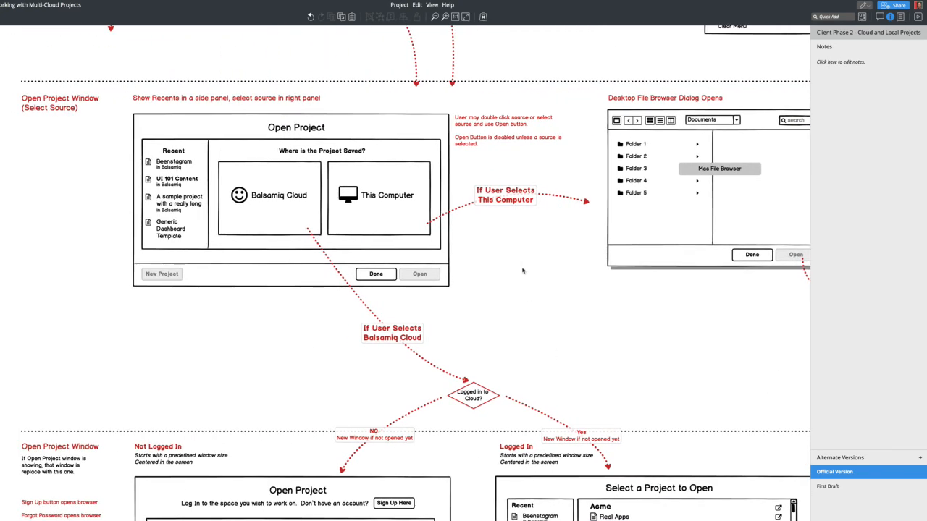
scroll(522, 265, down, 3)
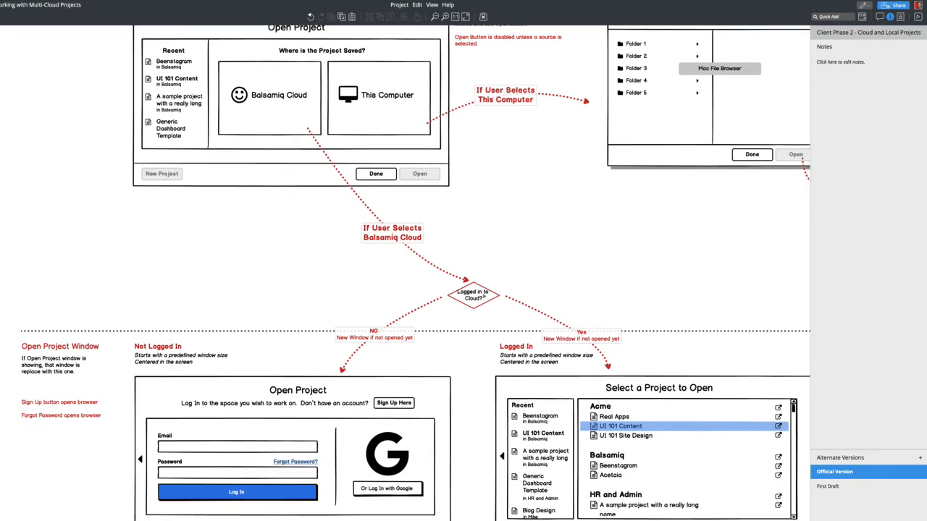
scroll(484, 297, down, 4)
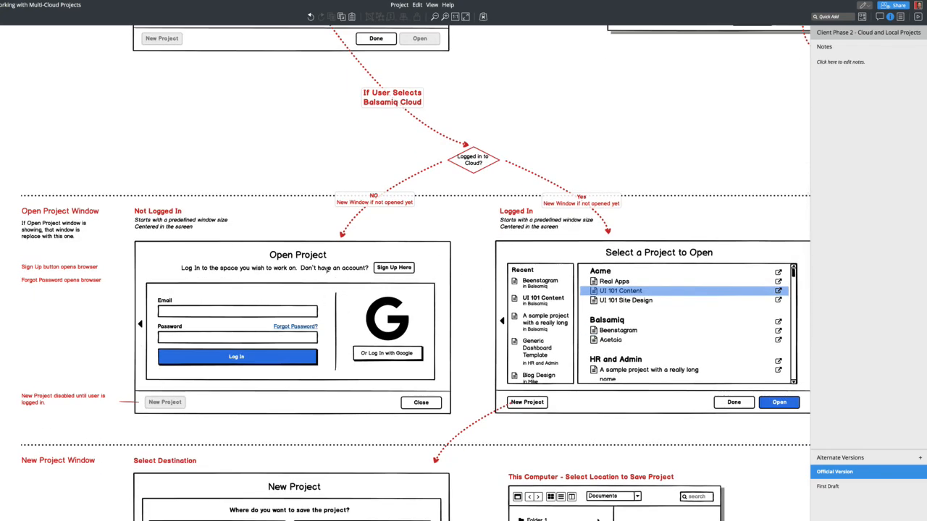
scroll(334, 315, down, 2)
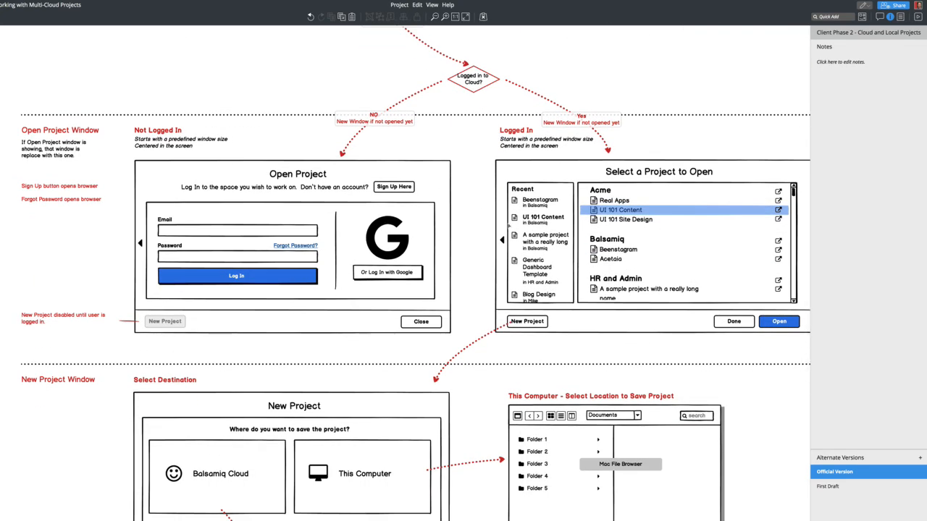
scroll(644, 199, down, 1)
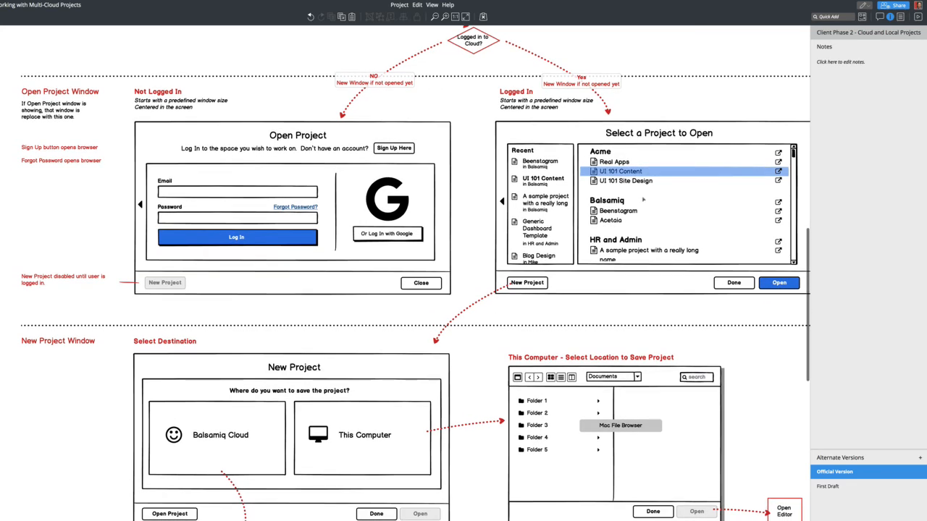
scroll(682, 225, down, 1)
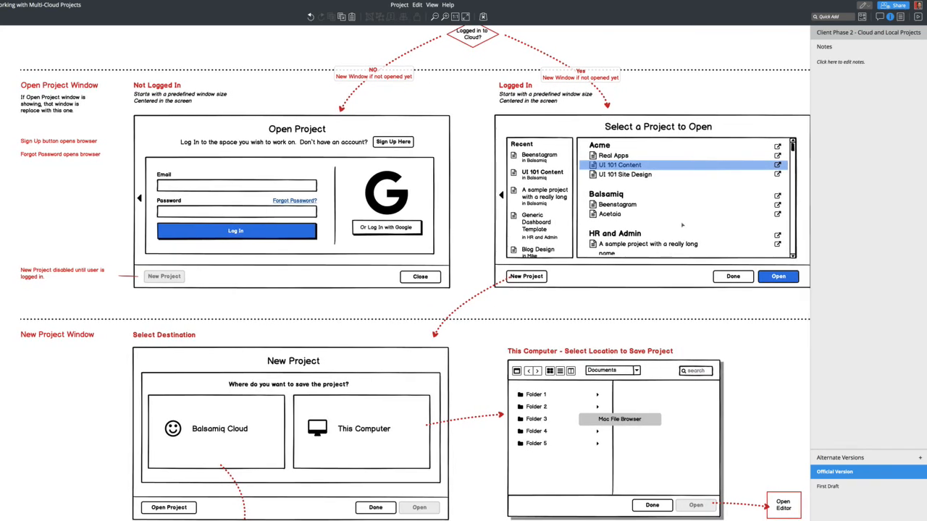
Step: Copy the "Open Editor" box and arrow beneath the "Select a Project to Open" window and curve the arrow from its Open button
scroll(682, 226, right, 4)
scroll(682, 225, right, 3)
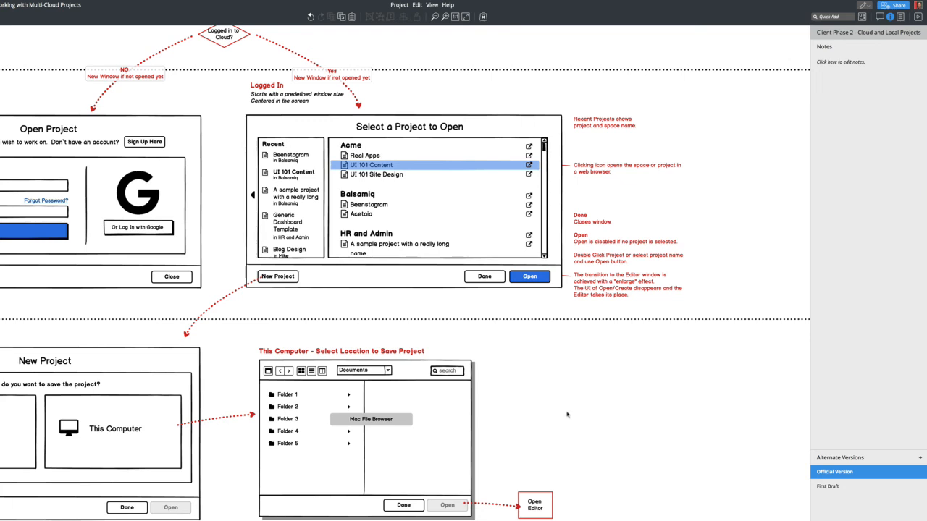
click(490, 507)
shift+click(532, 512)
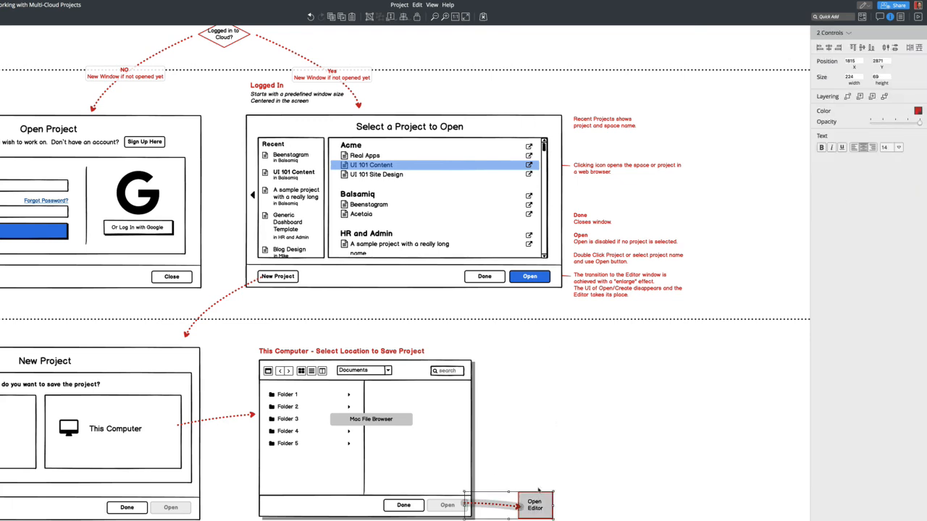
drag(538, 491, 587, 323)
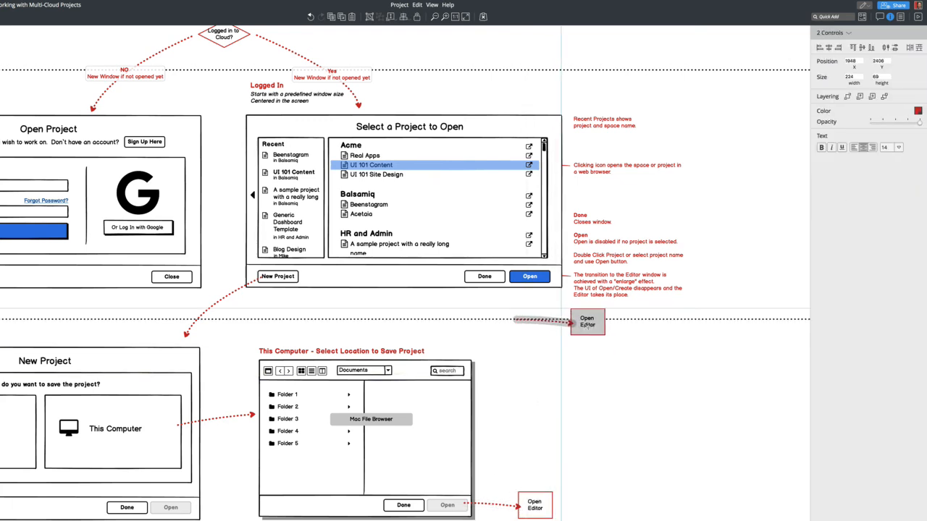
click(543, 346)
click(523, 322)
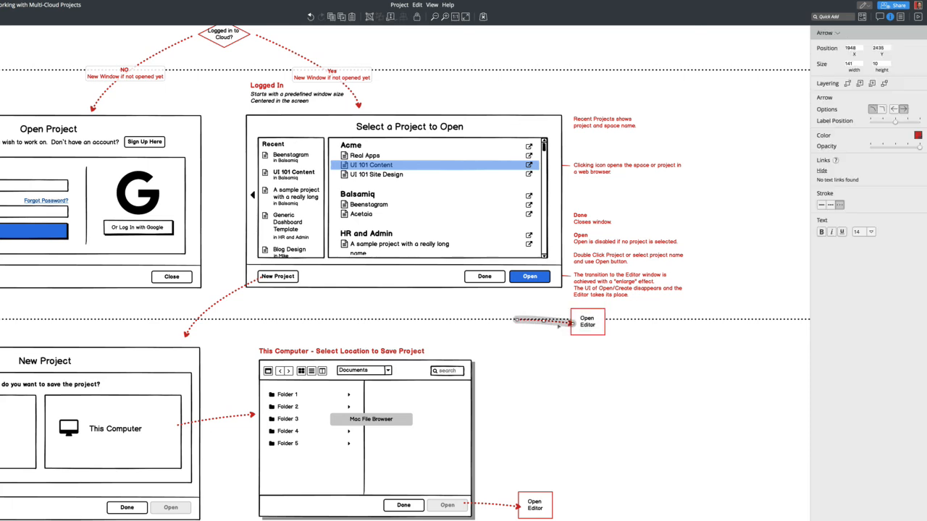
drag(519, 322, 548, 310)
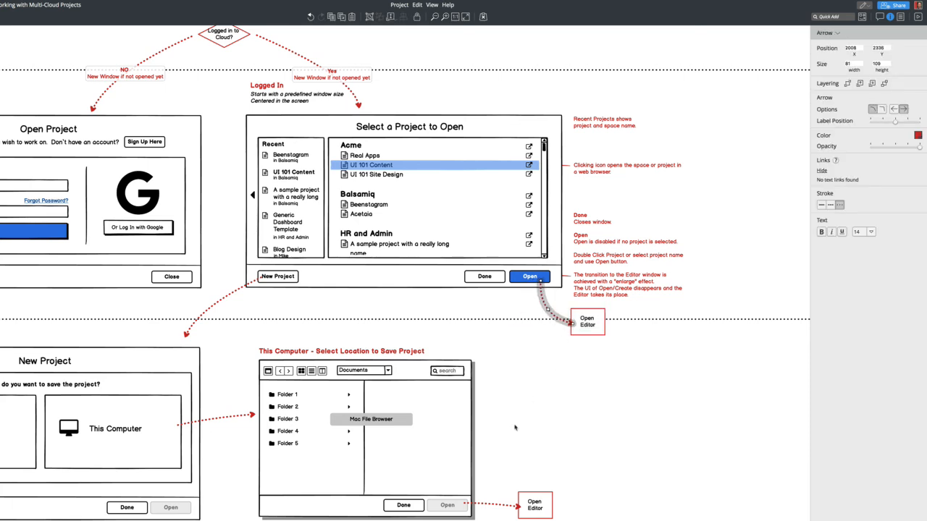
Step: Move "Where do you want to save the project?" out of the inner panel to directly beneath the New Project title
scroll(515, 428, down, 4)
scroll(536, 290, left, 7)
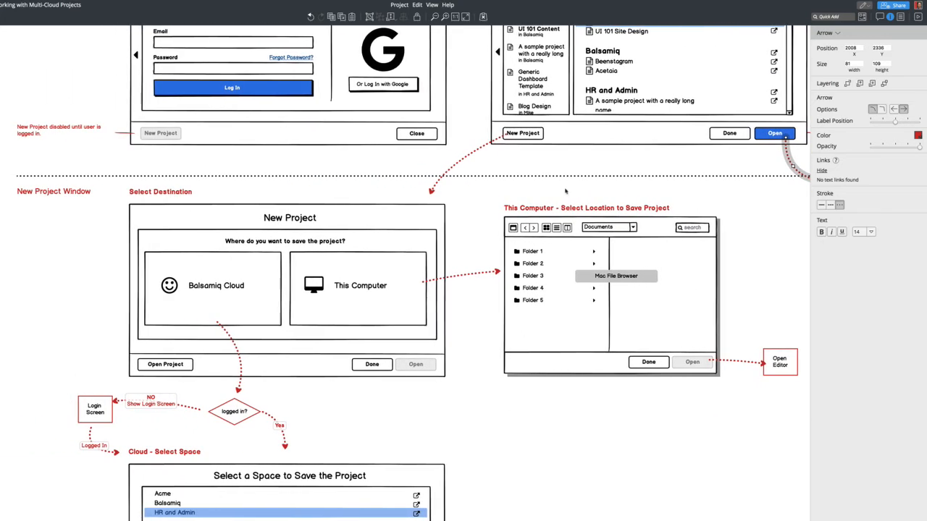
scroll(329, 305, down, 1)
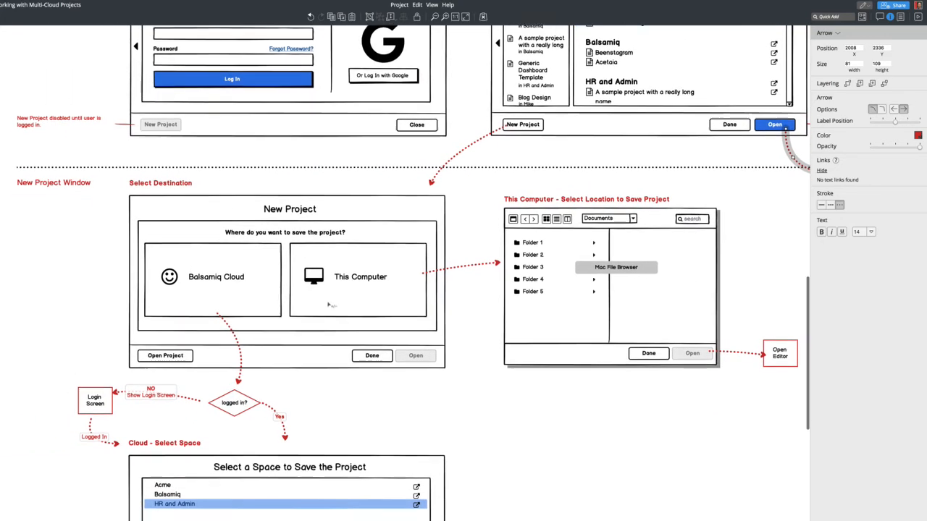
scroll(330, 305, down, 3)
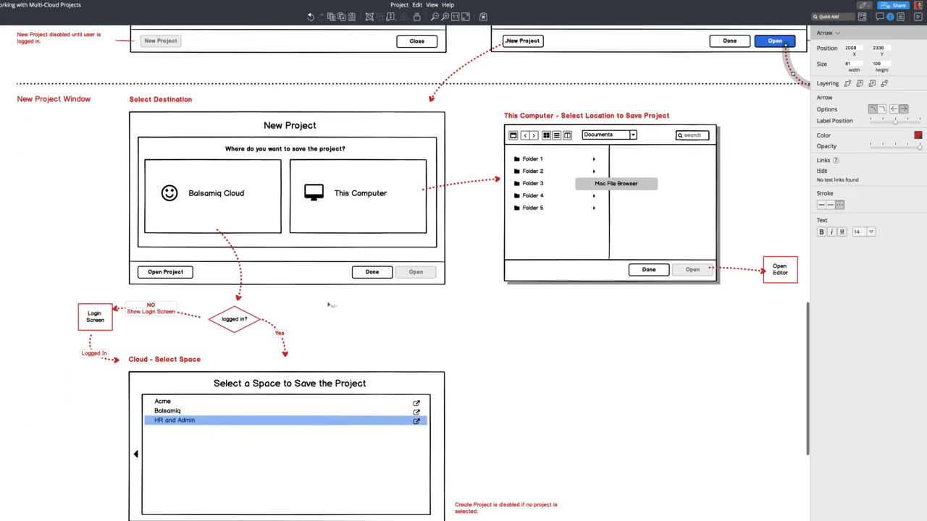
click(302, 143)
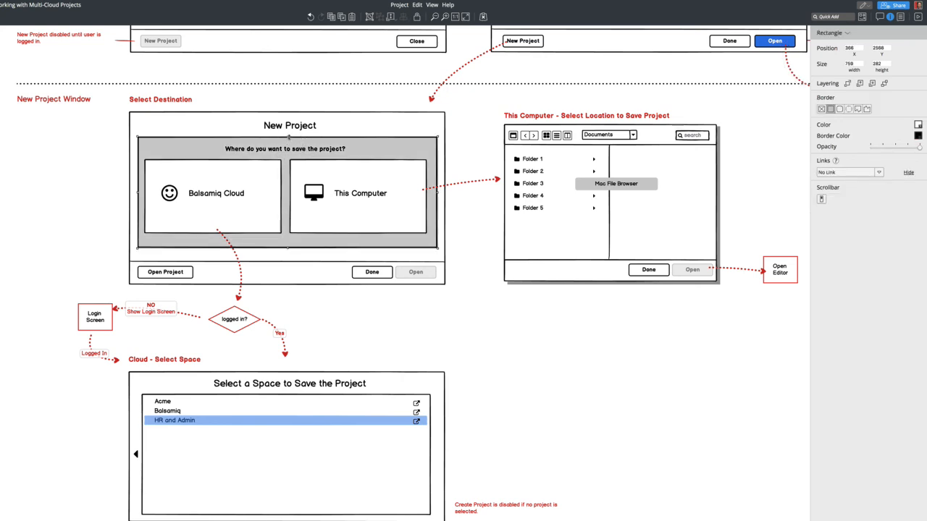
mouse_move(293, 149)
mouse_down()
mouse_move(293, 136)
mouse_move(289, 146)
mouse_up()
click(285, 143)
click(496, 400)
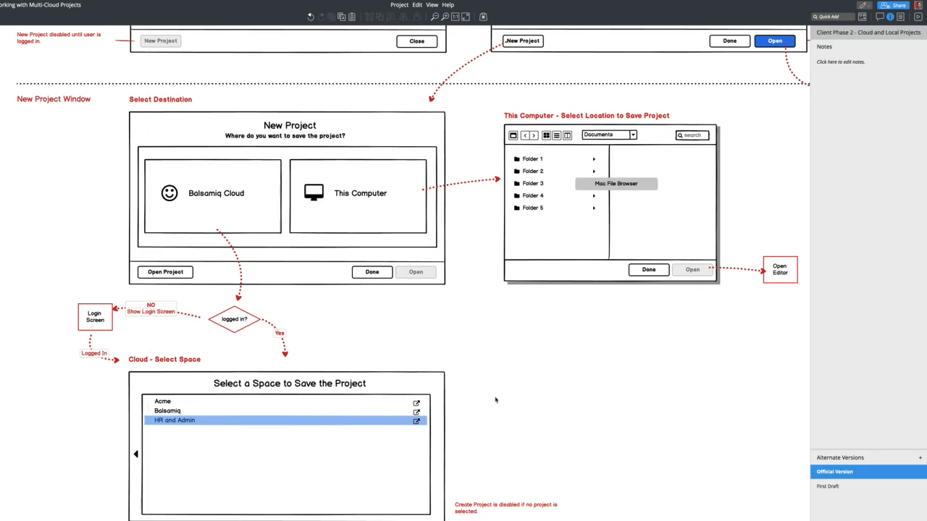
Step: Raise the "This Computer - Select Location to Save Project" heading and its Mac File Browser symbol level with the Select Destination heading and window
scroll(265, 247, down, 3)
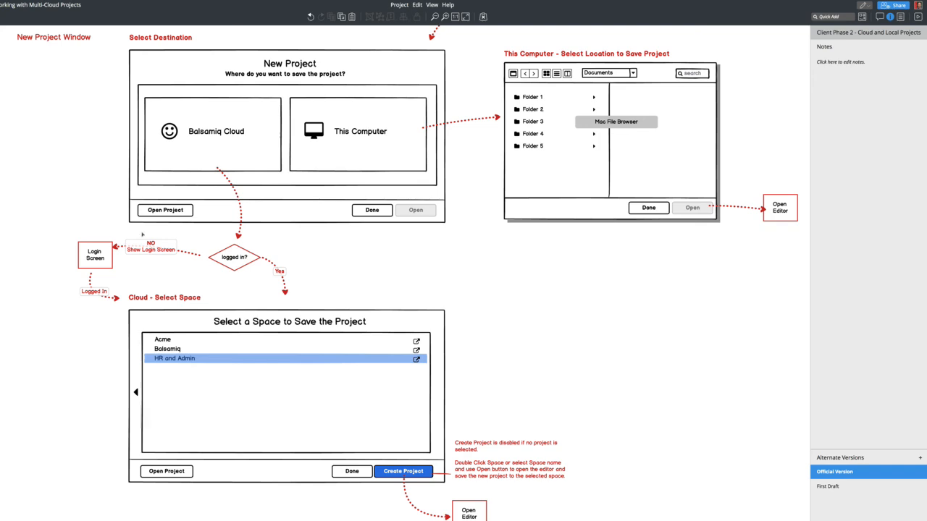
scroll(206, 358, down, 3)
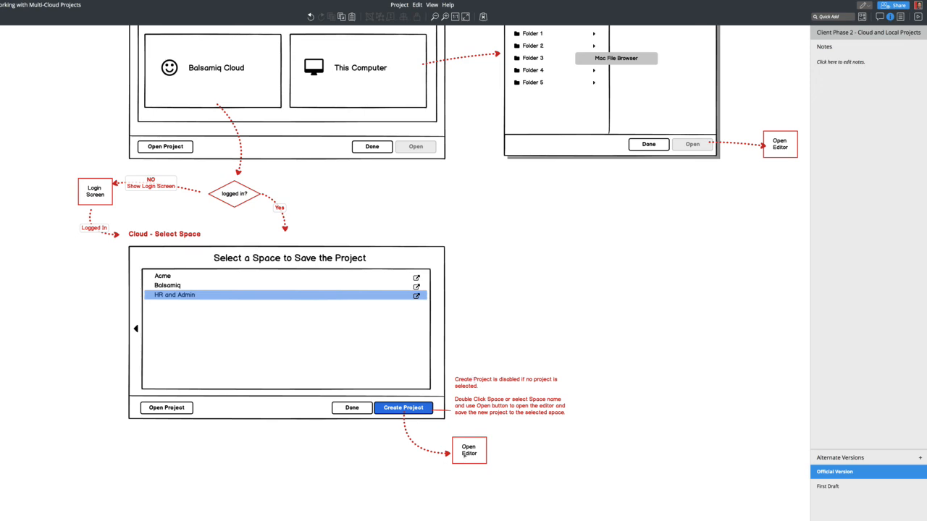
scroll(317, 165, up, 5)
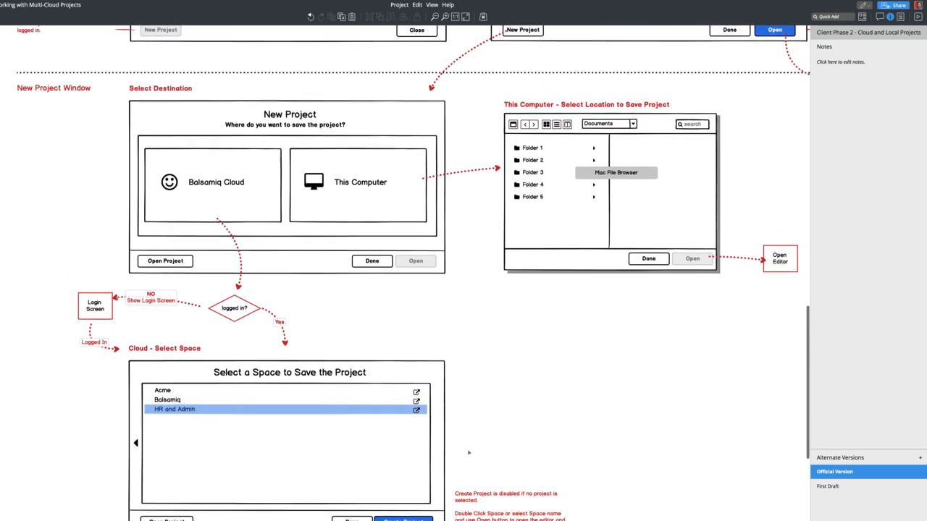
scroll(322, 164, up, 1)
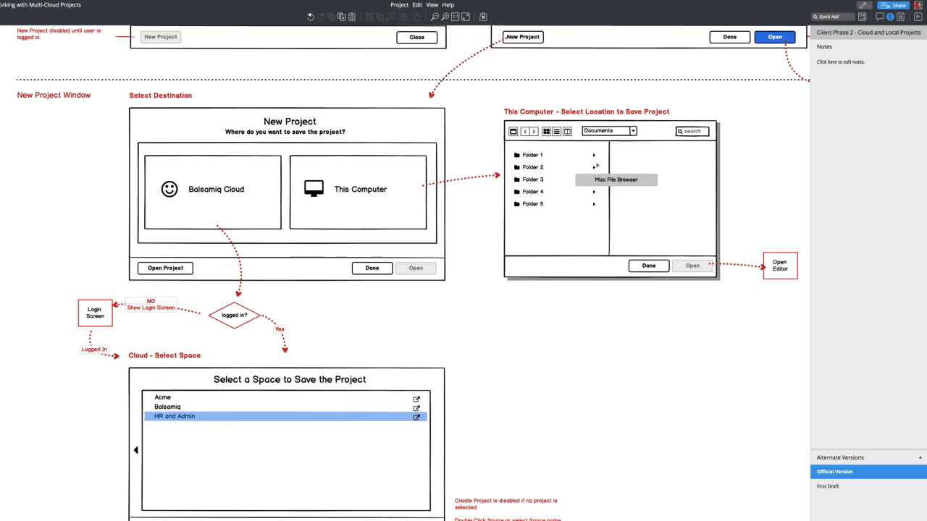
drag(601, 113, 601, 96)
drag(604, 143, 604, 131)
Step: Change the heading above the New Project file browser to "This Computer - Desktop File Browser opens, Select Location to Save Project"
double_click(607, 96)
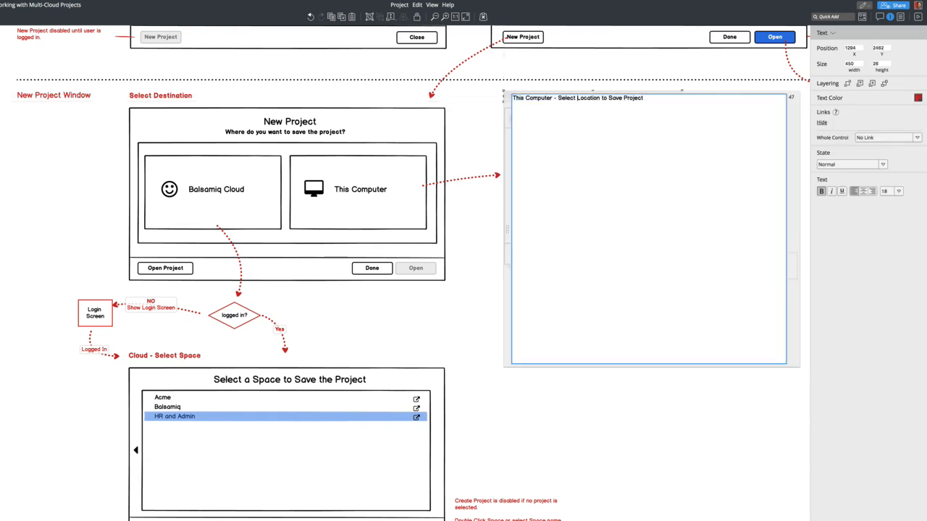
text(Desktop File Browser opens, Select)
key(ctrl+Return)
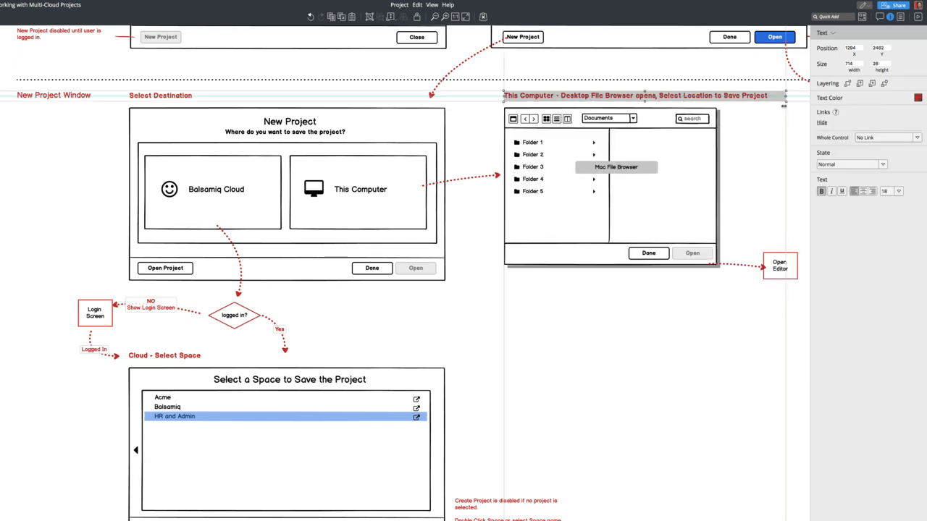
click(787, 192)
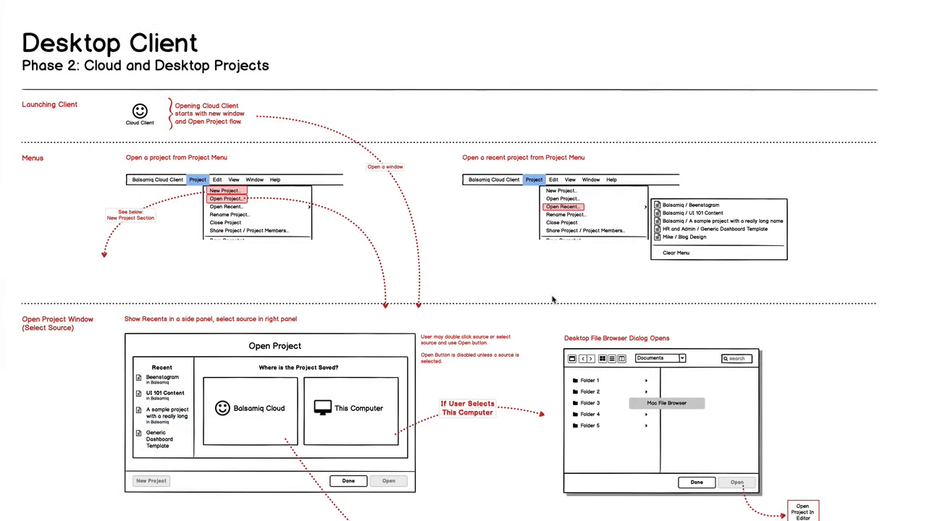
Step: Review the finished wireframe from the client launch and menus through the Open Project flow to the New Project branches
scroll(552, 299, down, 2)
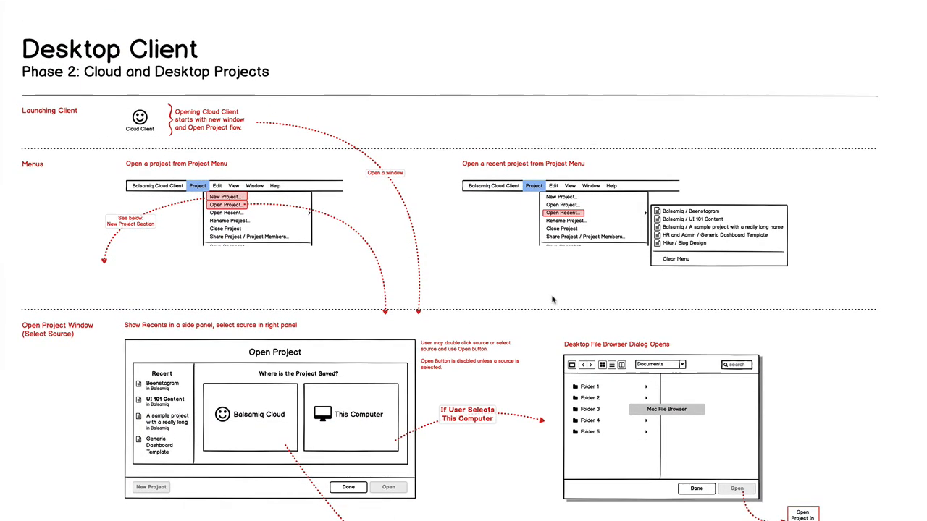
scroll(552, 299, down, 3)
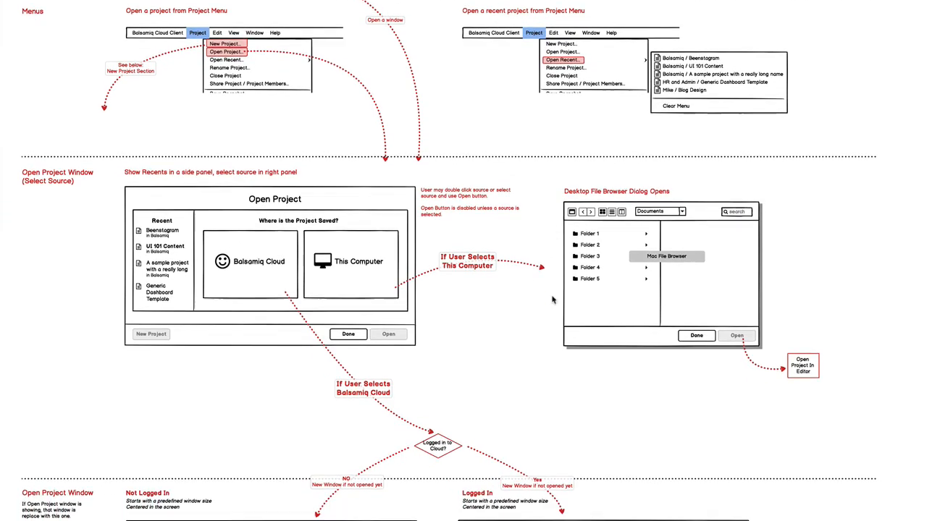
scroll(552, 299, down, 10)
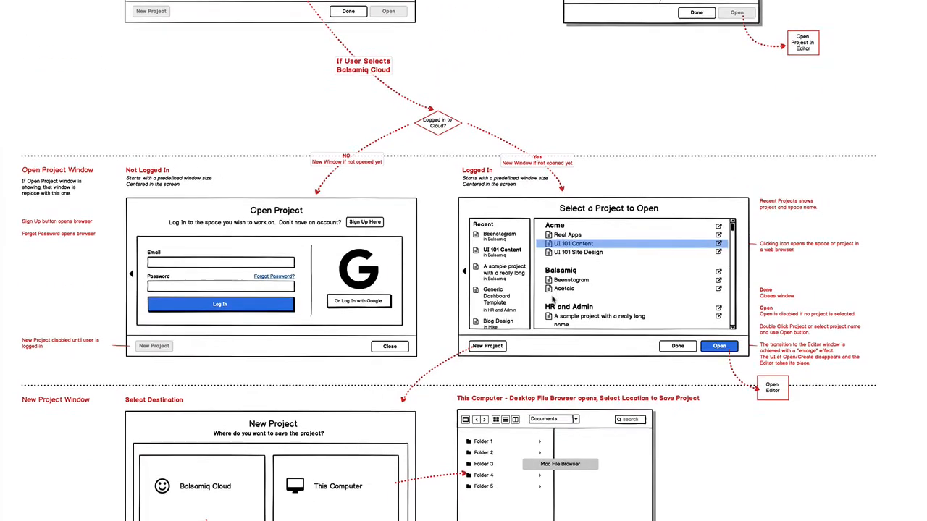
scroll(552, 299, down, 5)
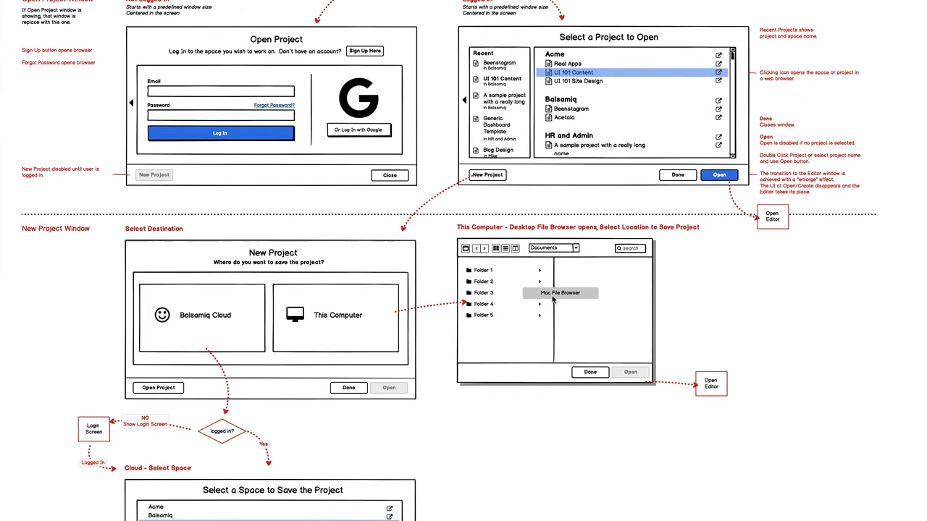
scroll(552, 299, down, 3)
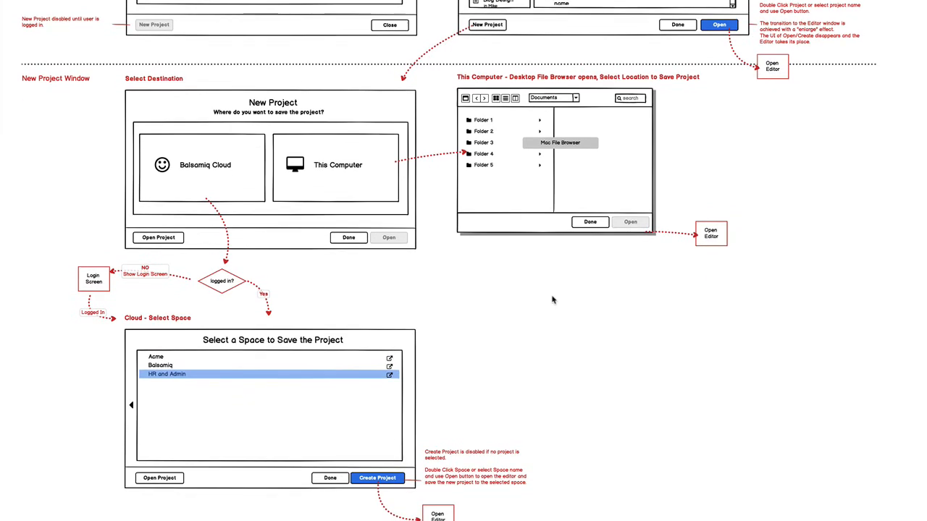
scroll(477, 325, down, 2)
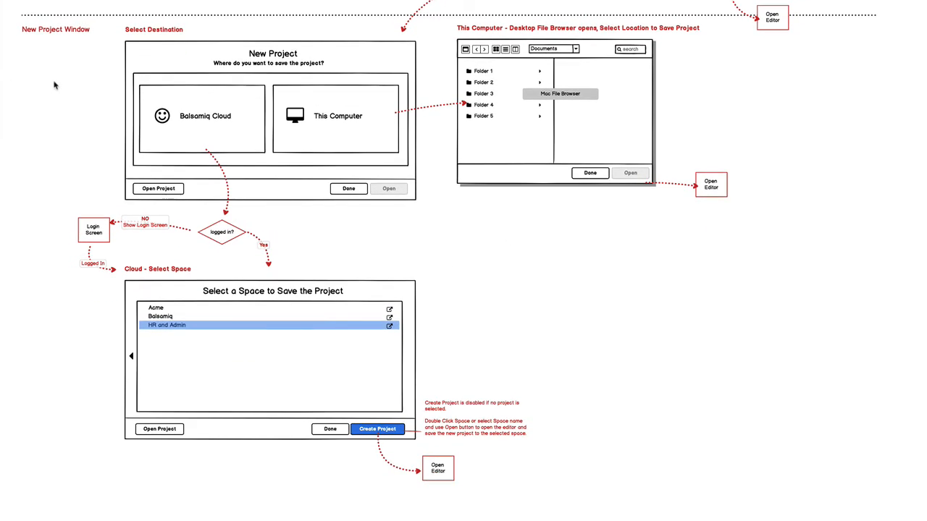
scroll(266, 293, up, 10)
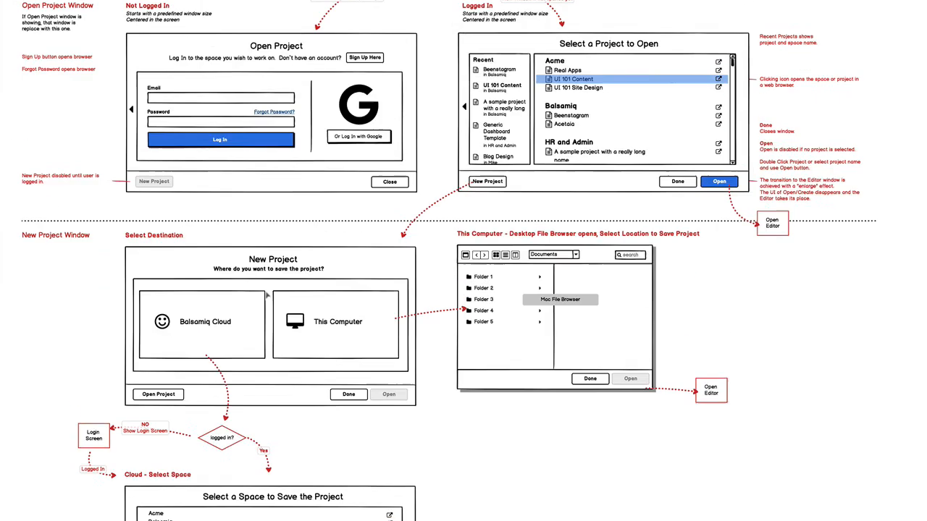